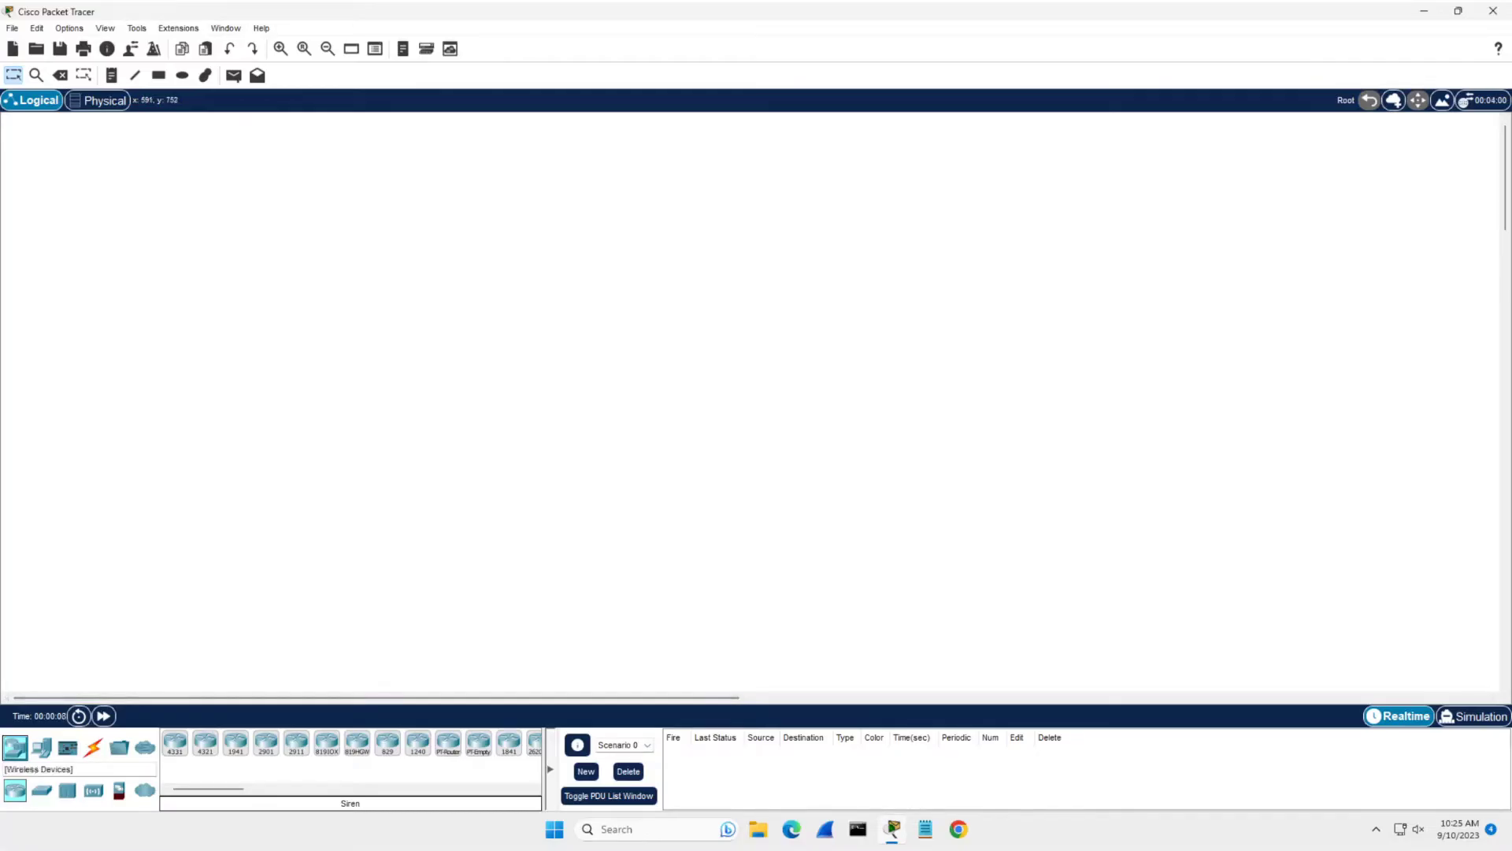
Place a DLC100 home gateway, name it 'Home Security', and move it to the lower right
{"action": "left_click", "coordinate": [42, 790]}
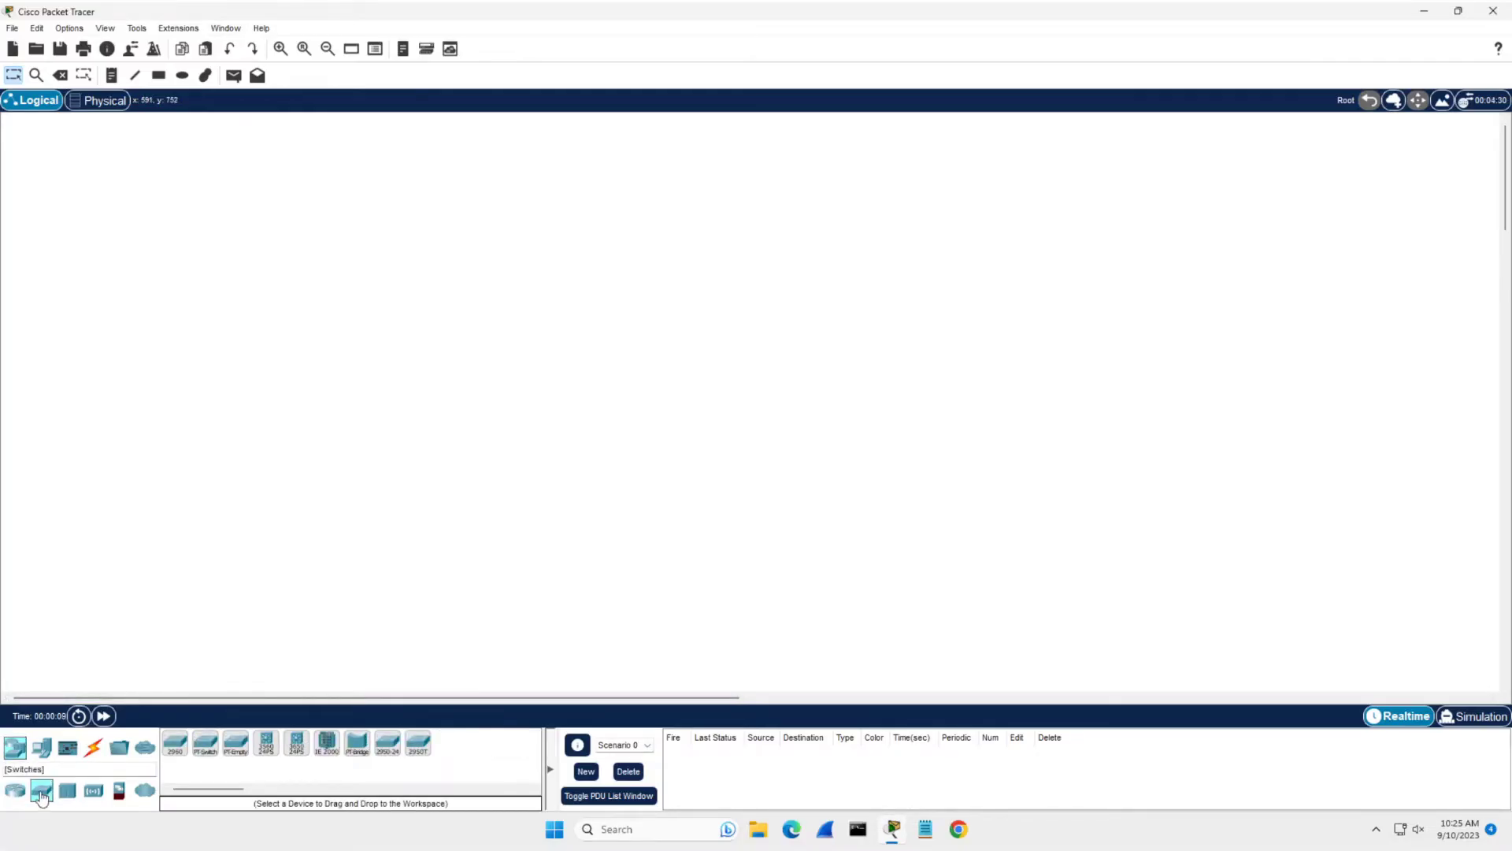
{"action": "left_click", "coordinate": [94, 792]}
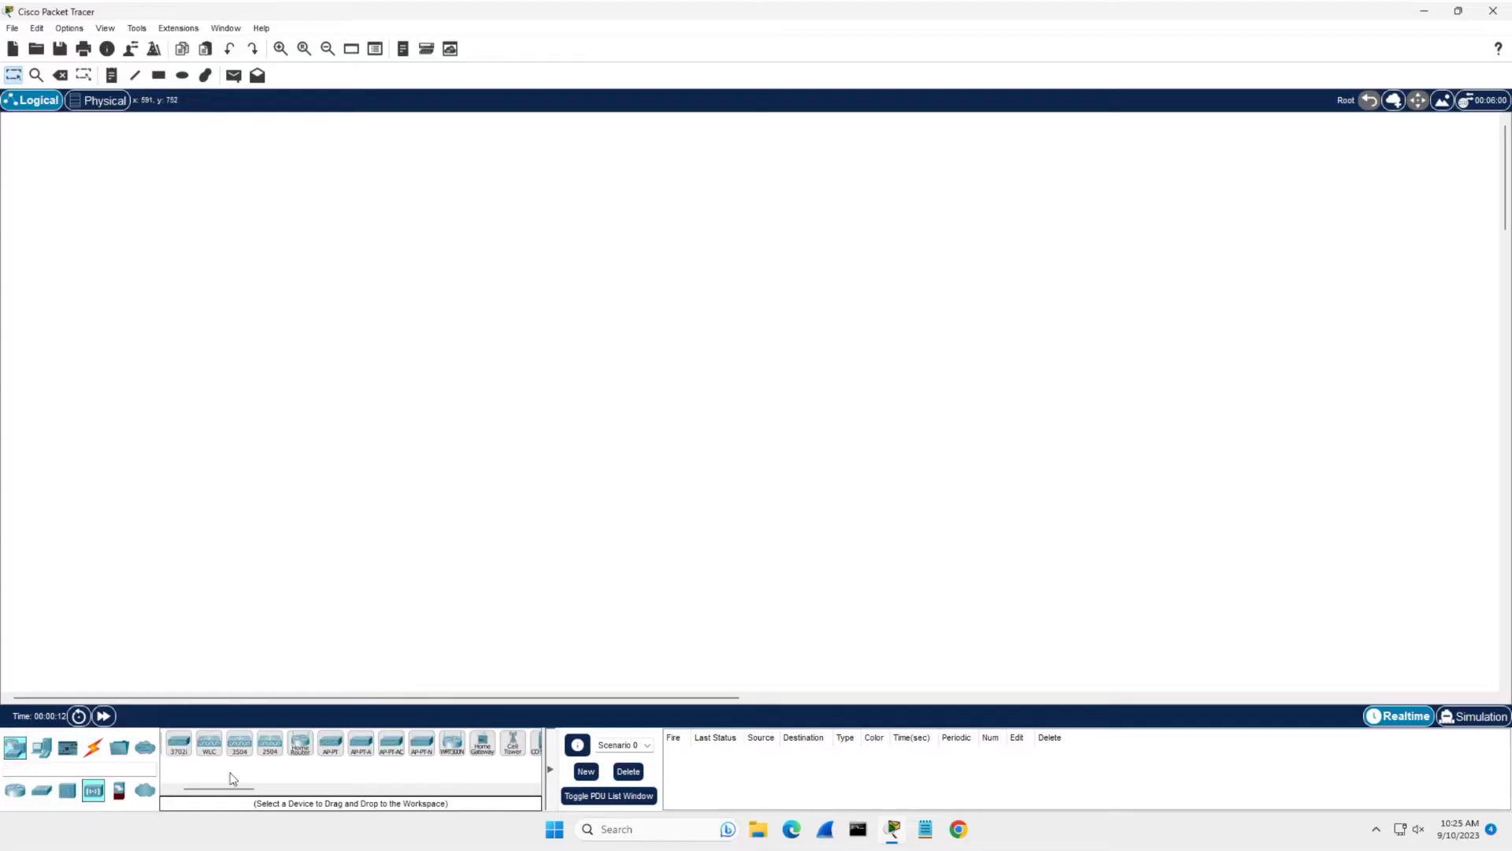
{"action": "left_click_drag", "start_coordinate": [482, 744], "coordinate": [807, 358]}
{"action": "left_click", "coordinate": [807, 360]}
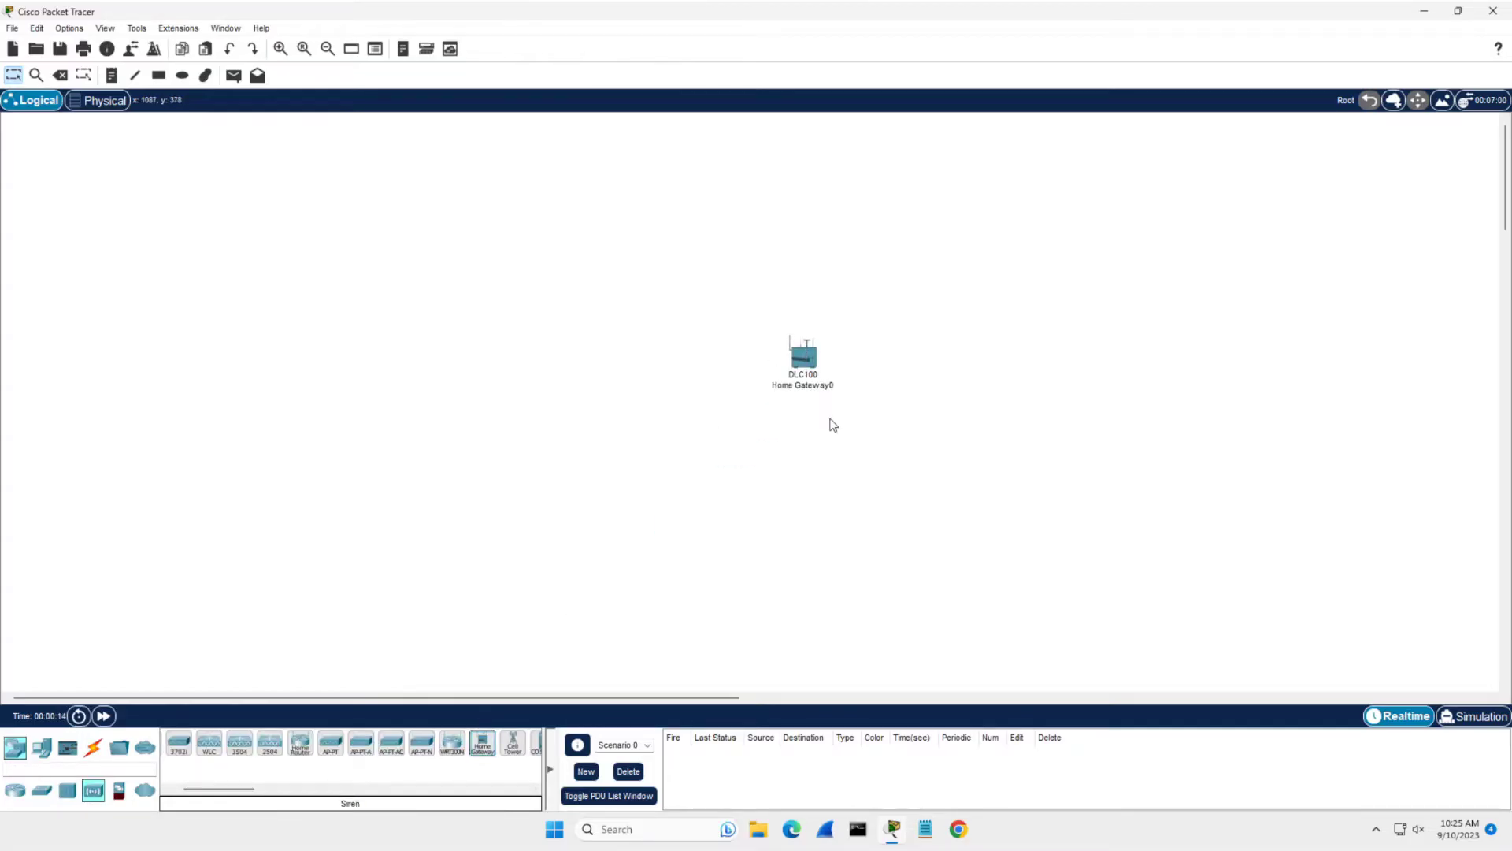
{"action": "left_click", "coordinate": [812, 390]}
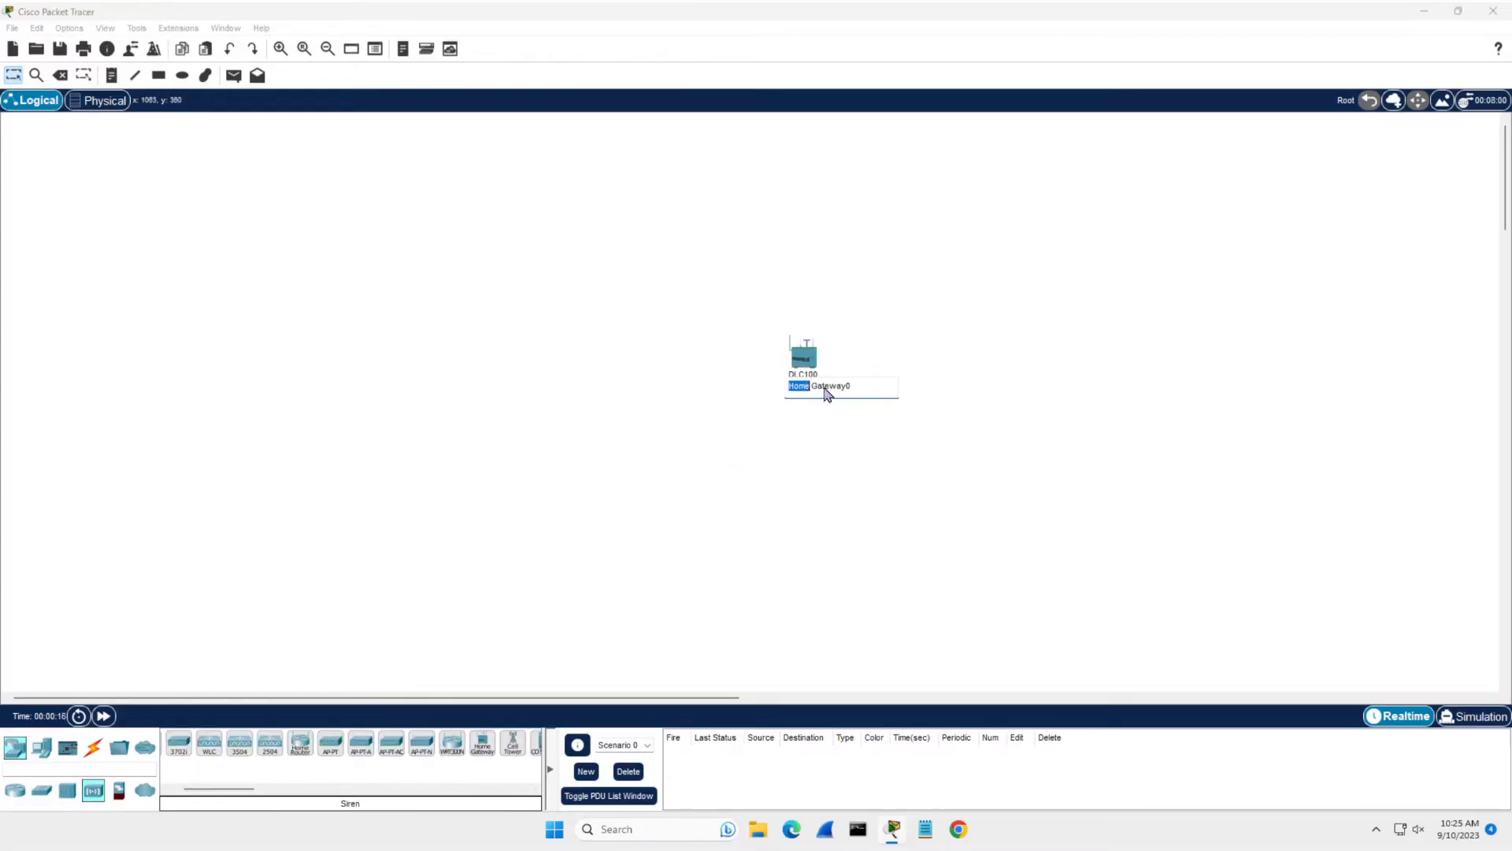
{"action": "type", "text": "Ses"}
{"action": "type", "text": "urity"}
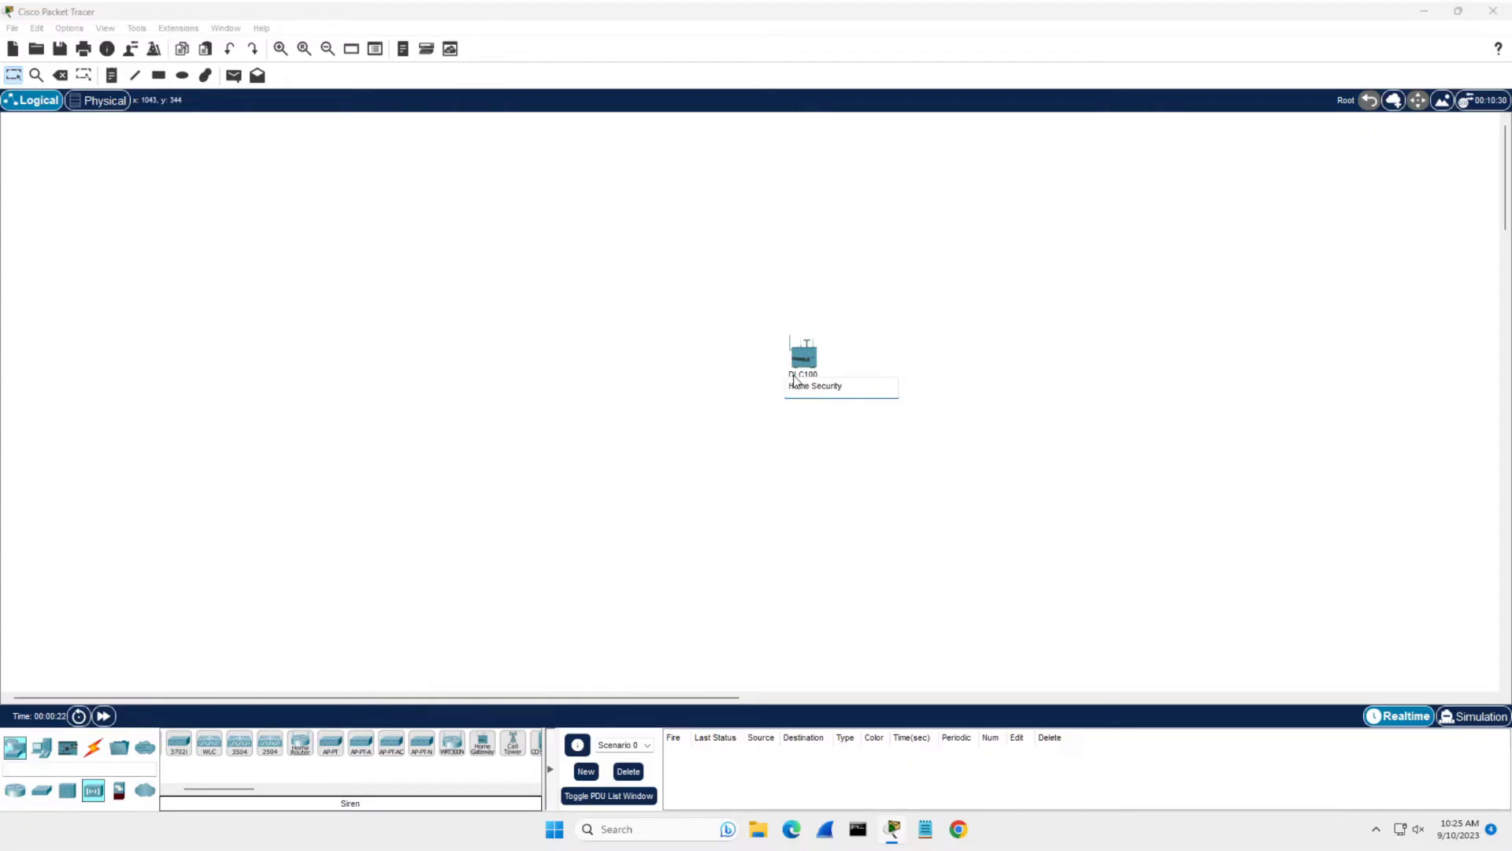
{"action": "left_click", "coordinate": [772, 457]}
{"action": "left_click_drag", "start_coordinate": [811, 360], "coordinate": [1206, 483]}
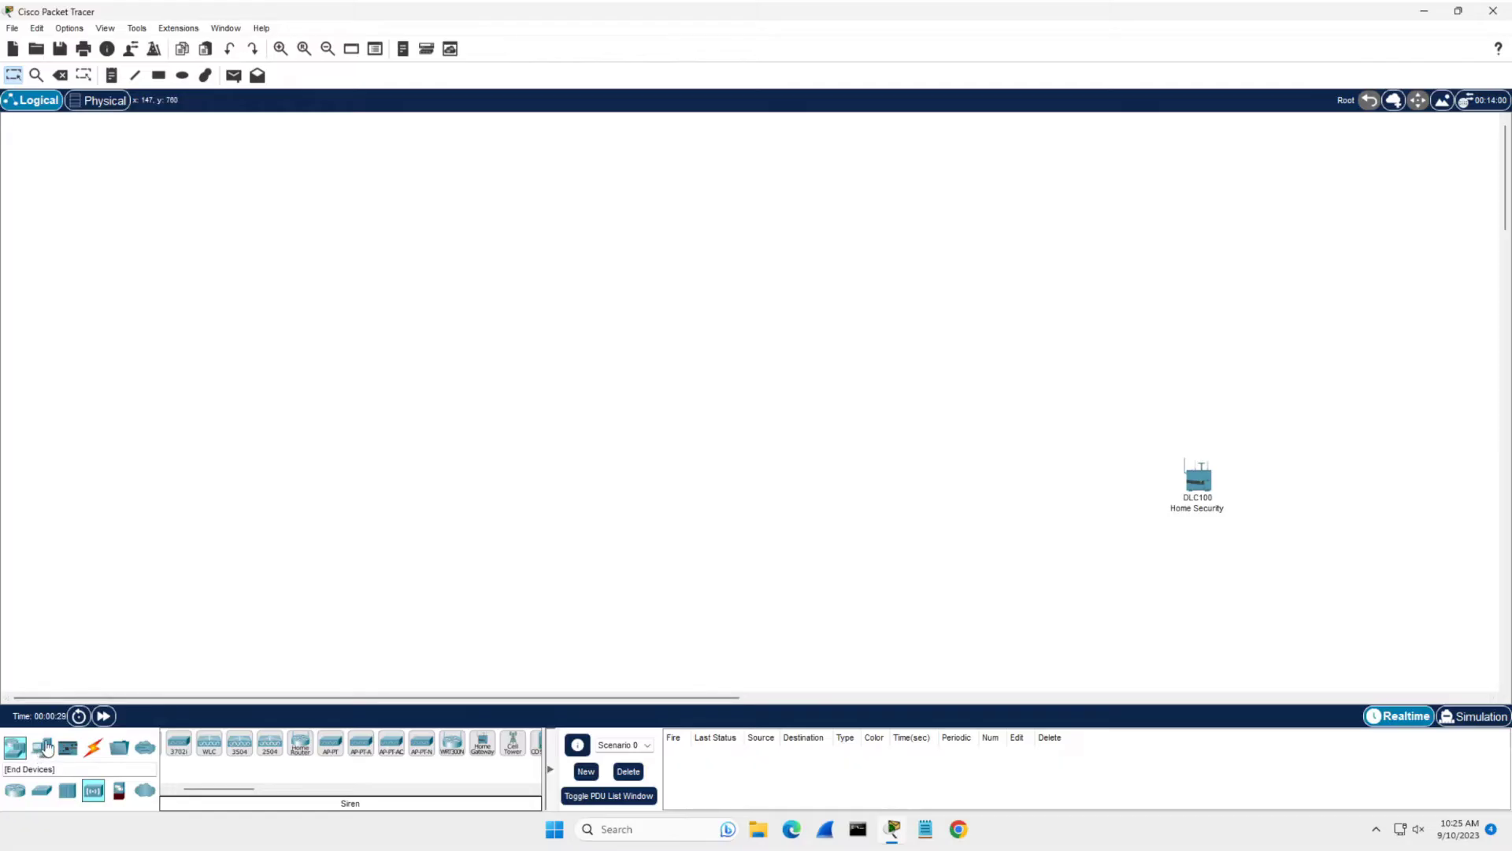
Place a Door and a Garage Door below the Home Security gateway
{"action": "left_click", "coordinate": [48, 747]}
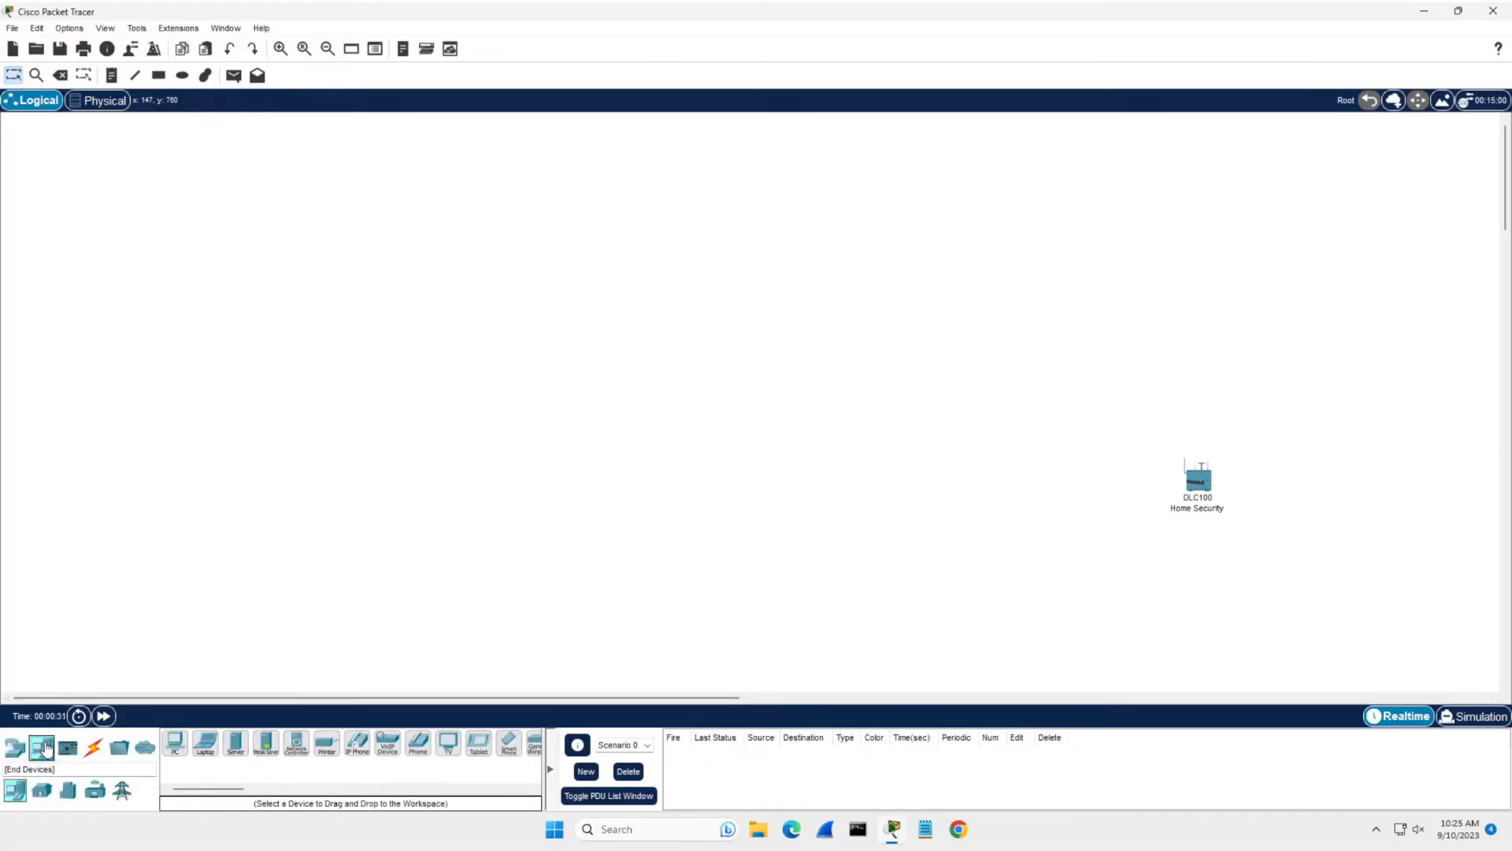
{"action": "left_click", "coordinate": [44, 792]}
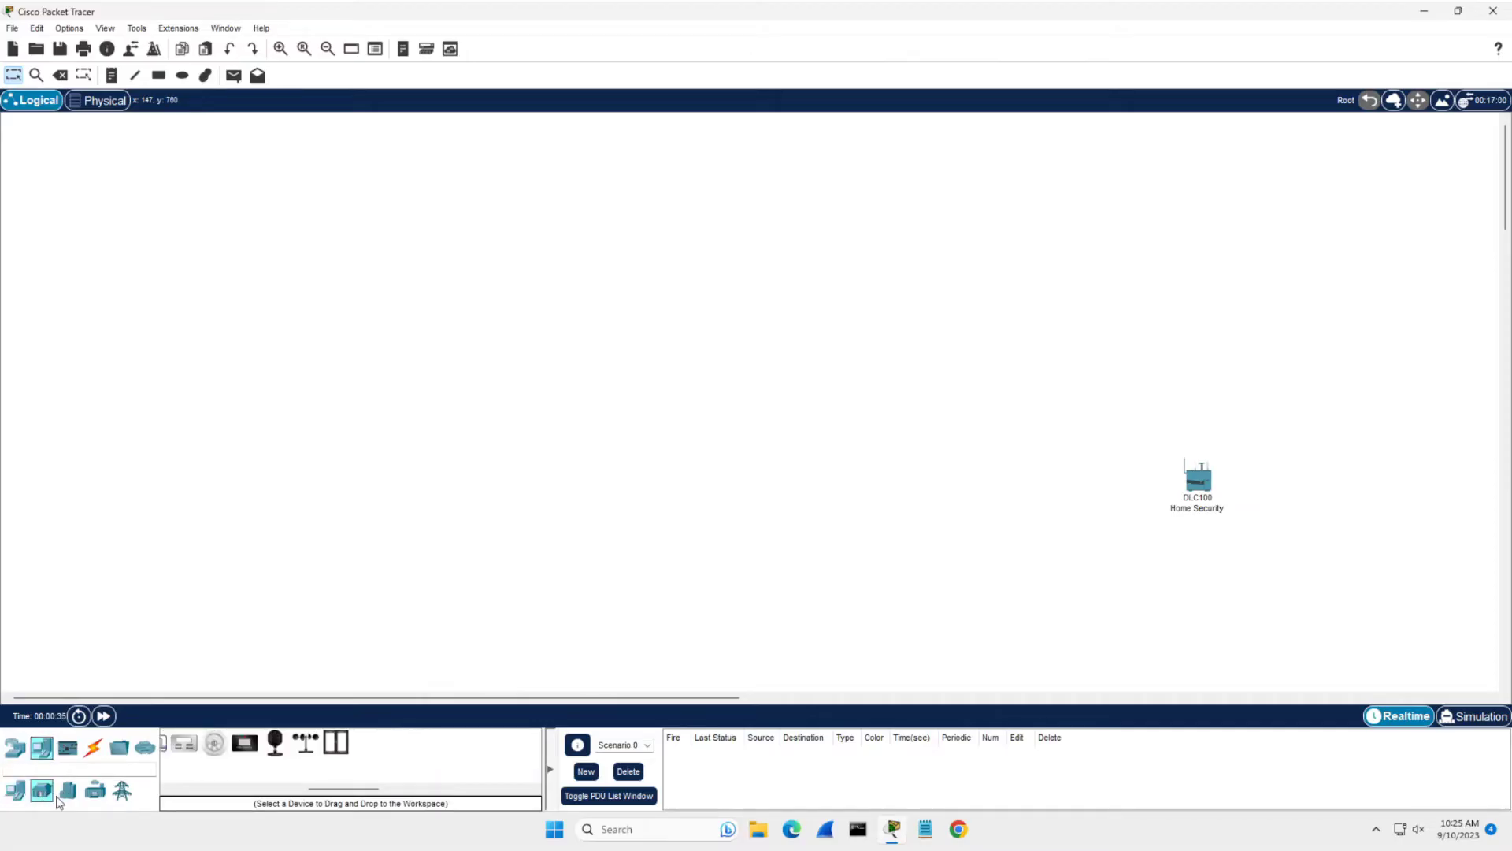
{"action": "left_click_drag", "start_coordinate": [344, 793], "coordinate": [156, 800]}
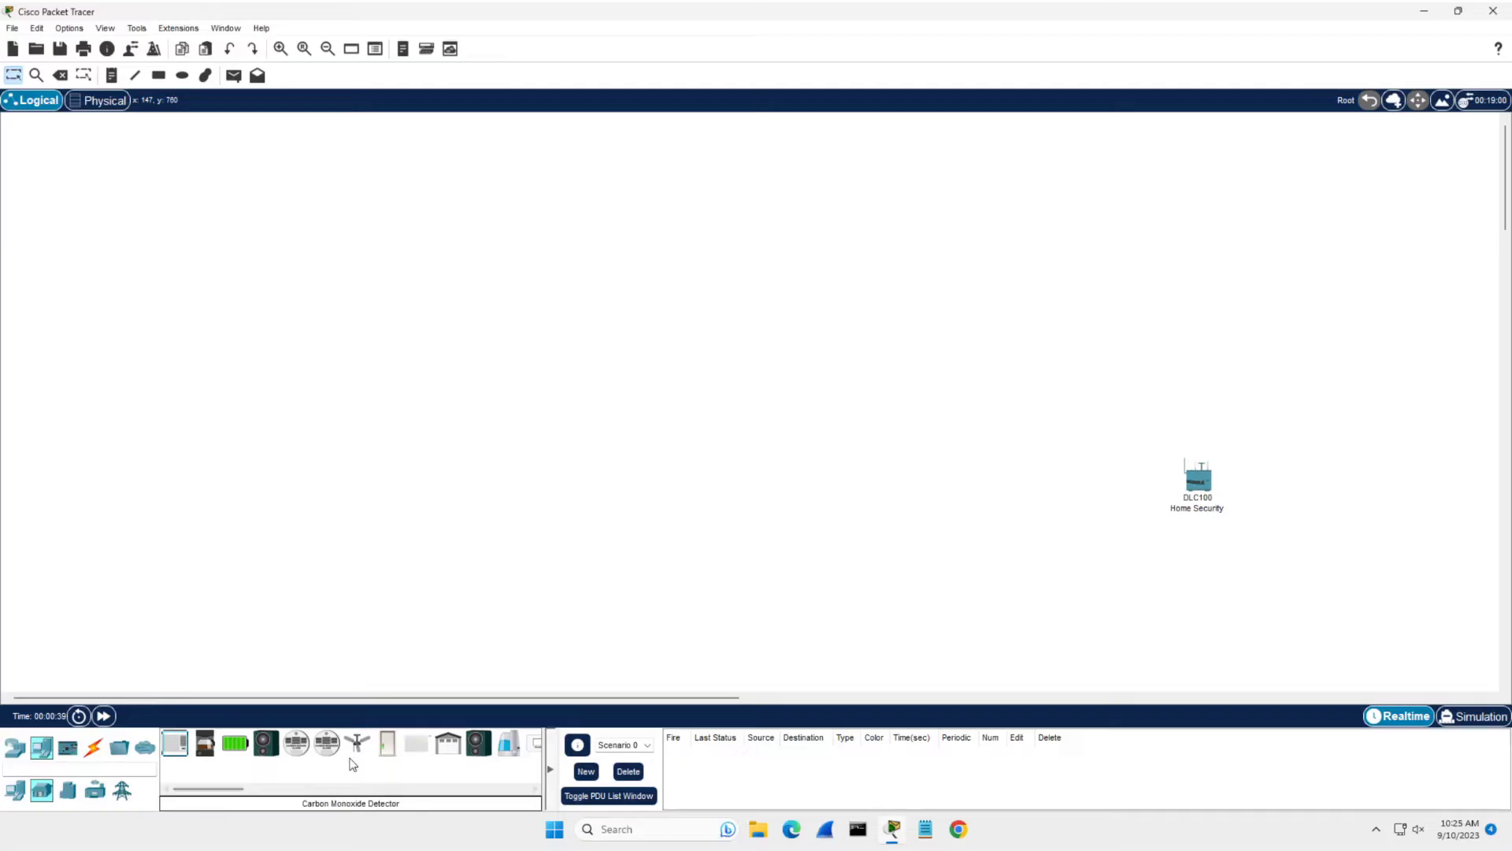
{"action": "left_click_drag", "start_coordinate": [387, 743], "coordinate": [1054, 545]}
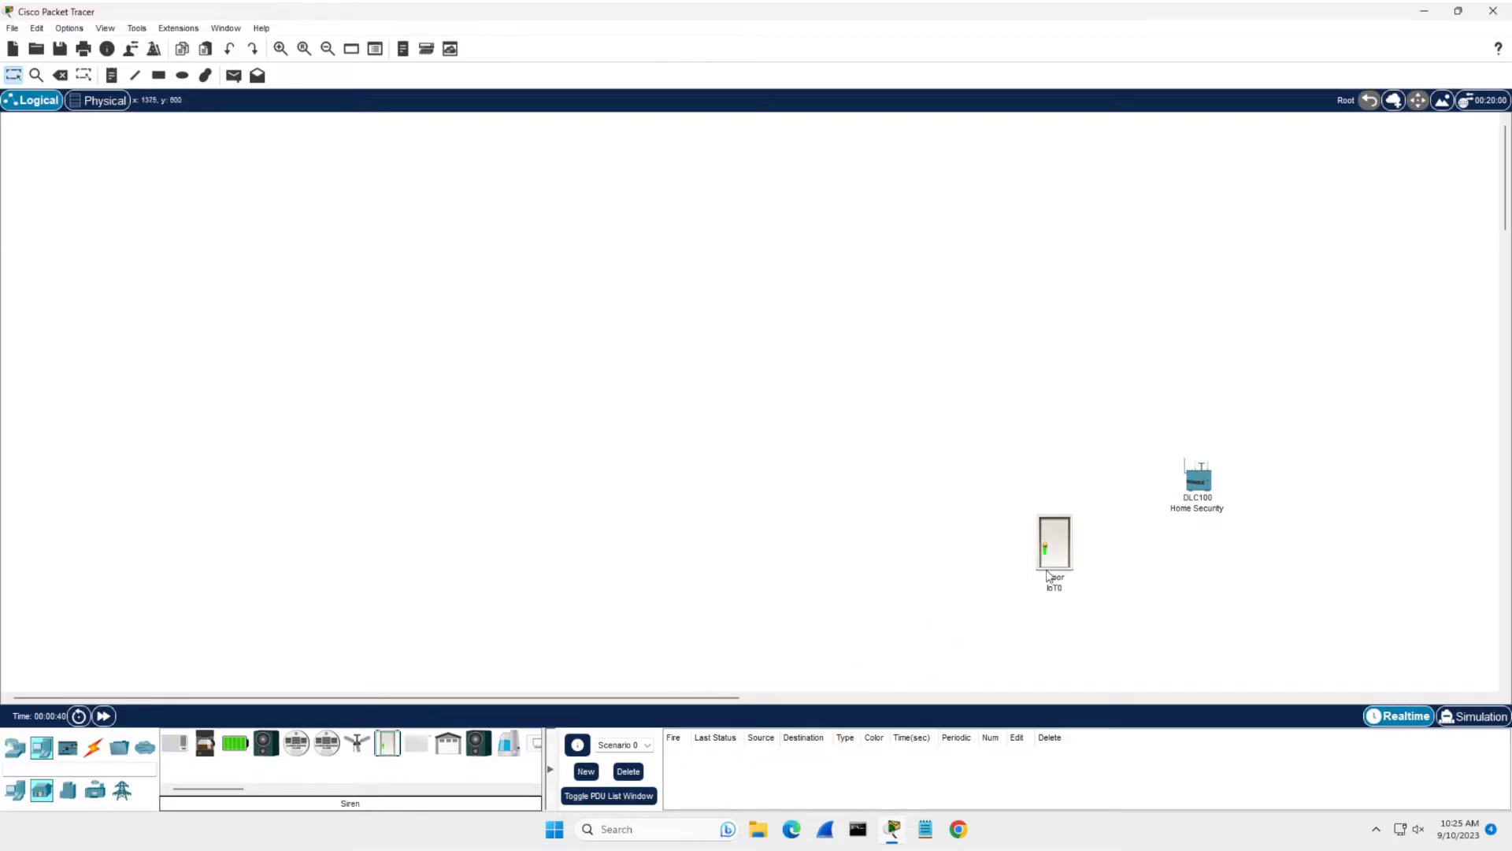
{"action": "left_click_drag", "start_coordinate": [443, 747], "coordinate": [1042, 592]}
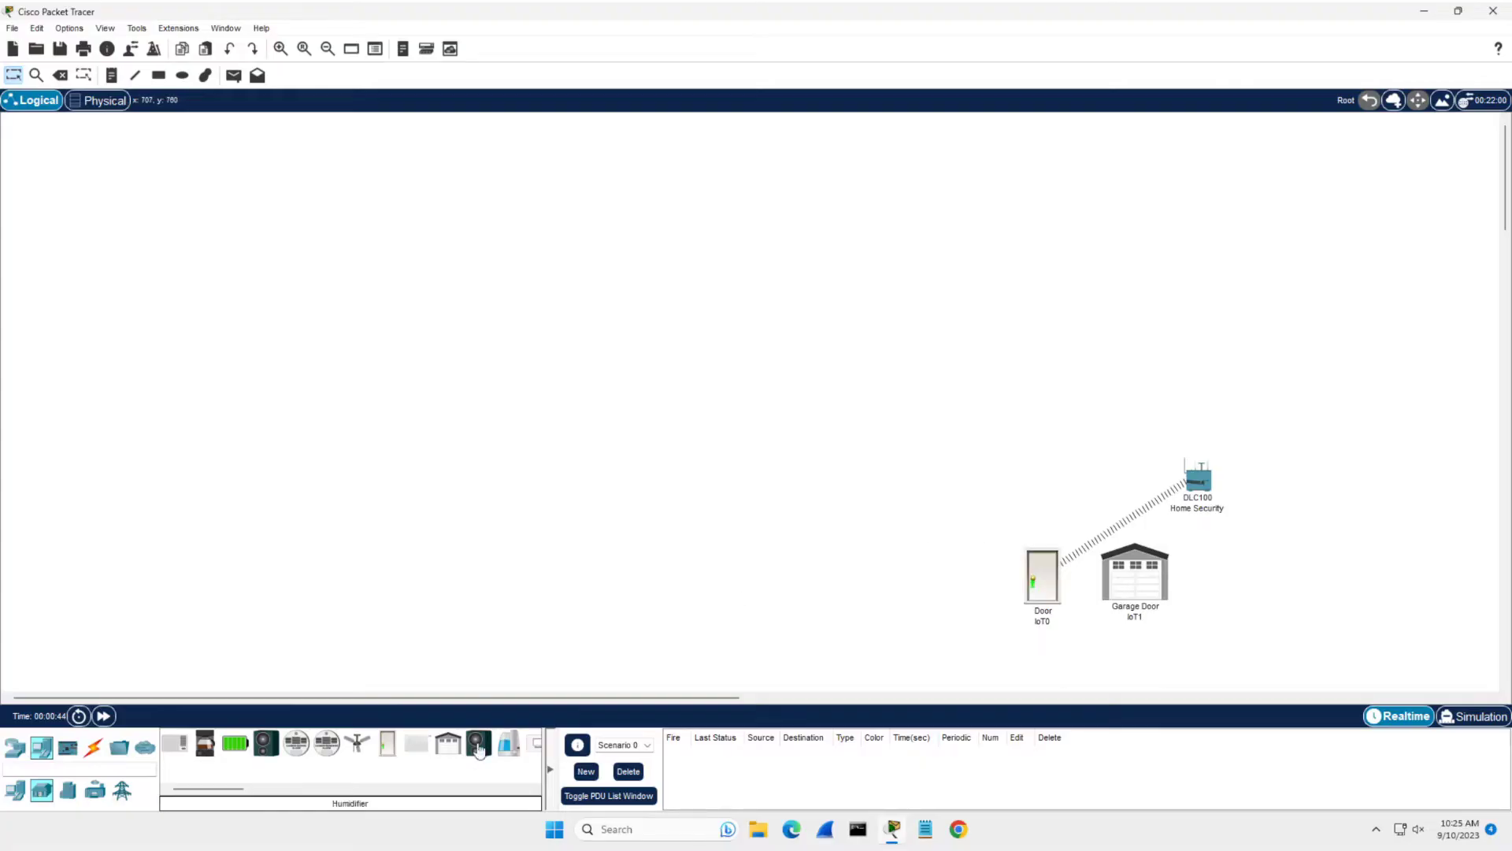
Add two Motion Detectors and a Siren in a row to the right of the garage door
{"action": "left_click_drag", "start_coordinate": [230, 790], "coordinate": [287, 794]}
{"action": "left_click_drag", "start_coordinate": [378, 743], "coordinate": [1218, 571]}
{"action": "left_click_drag", "start_coordinate": [407, 743], "coordinate": [1298, 576]}
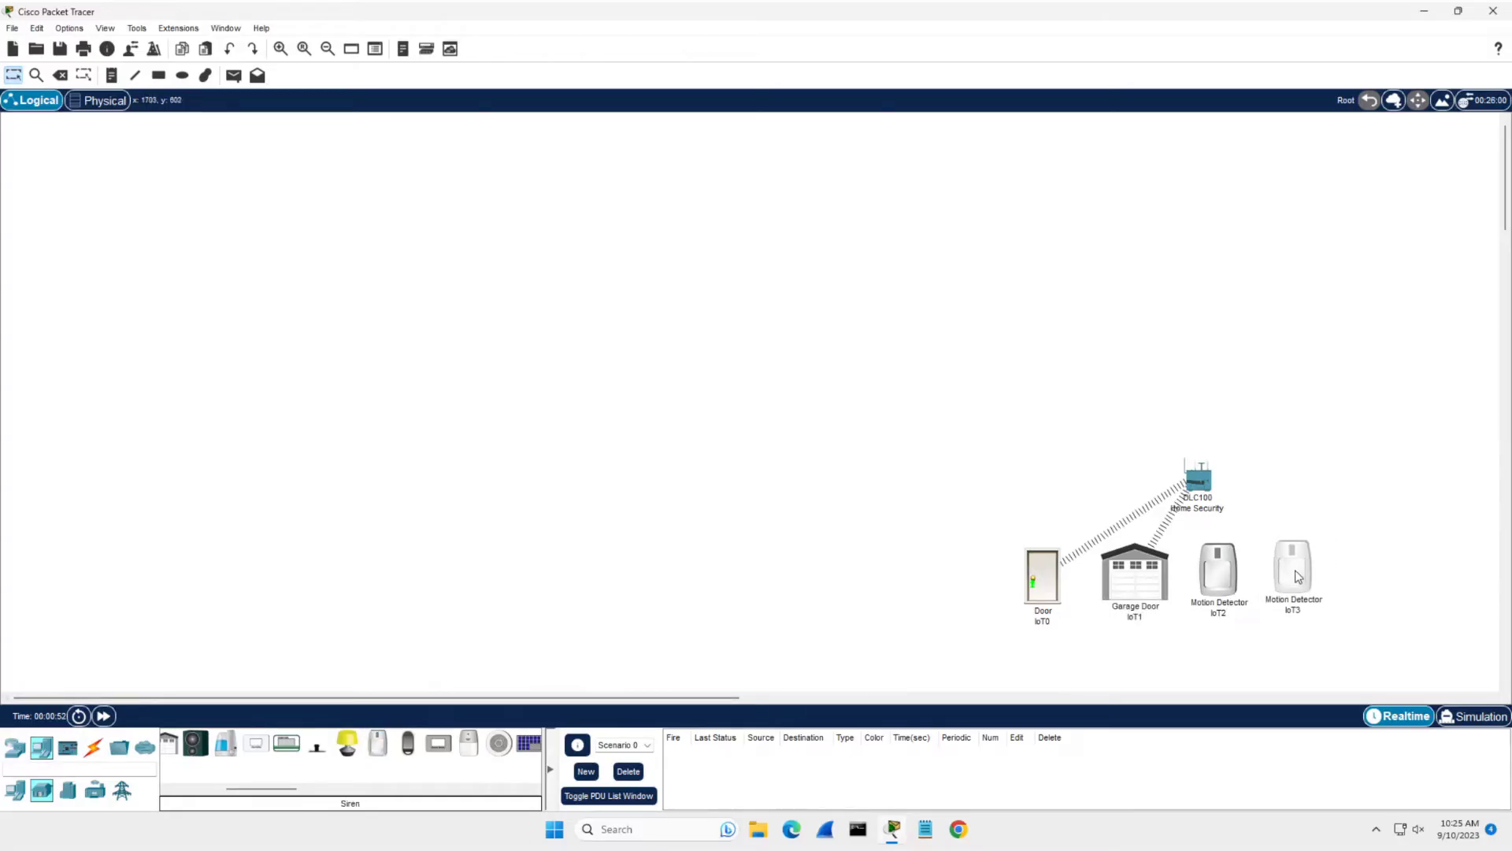
{"action": "left_click_drag", "start_coordinate": [471, 748], "coordinate": [1361, 564]}
{"action": "left_click_drag", "start_coordinate": [284, 793], "coordinate": [318, 789]}
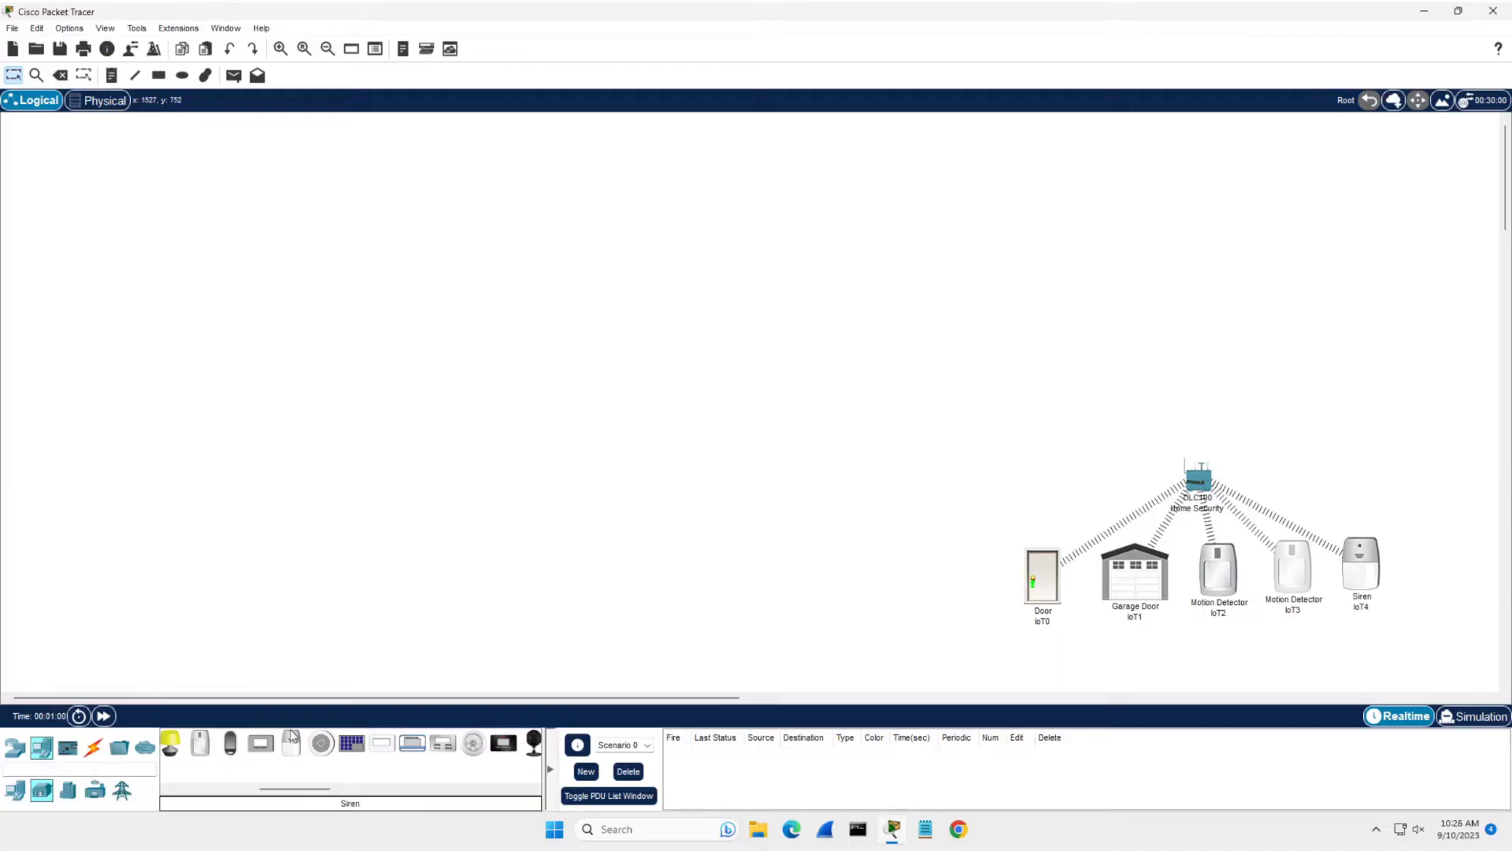
{"action": "scroll", "coordinate": [270, 783], "scroll_direction": "up", "scroll_amount": 5}
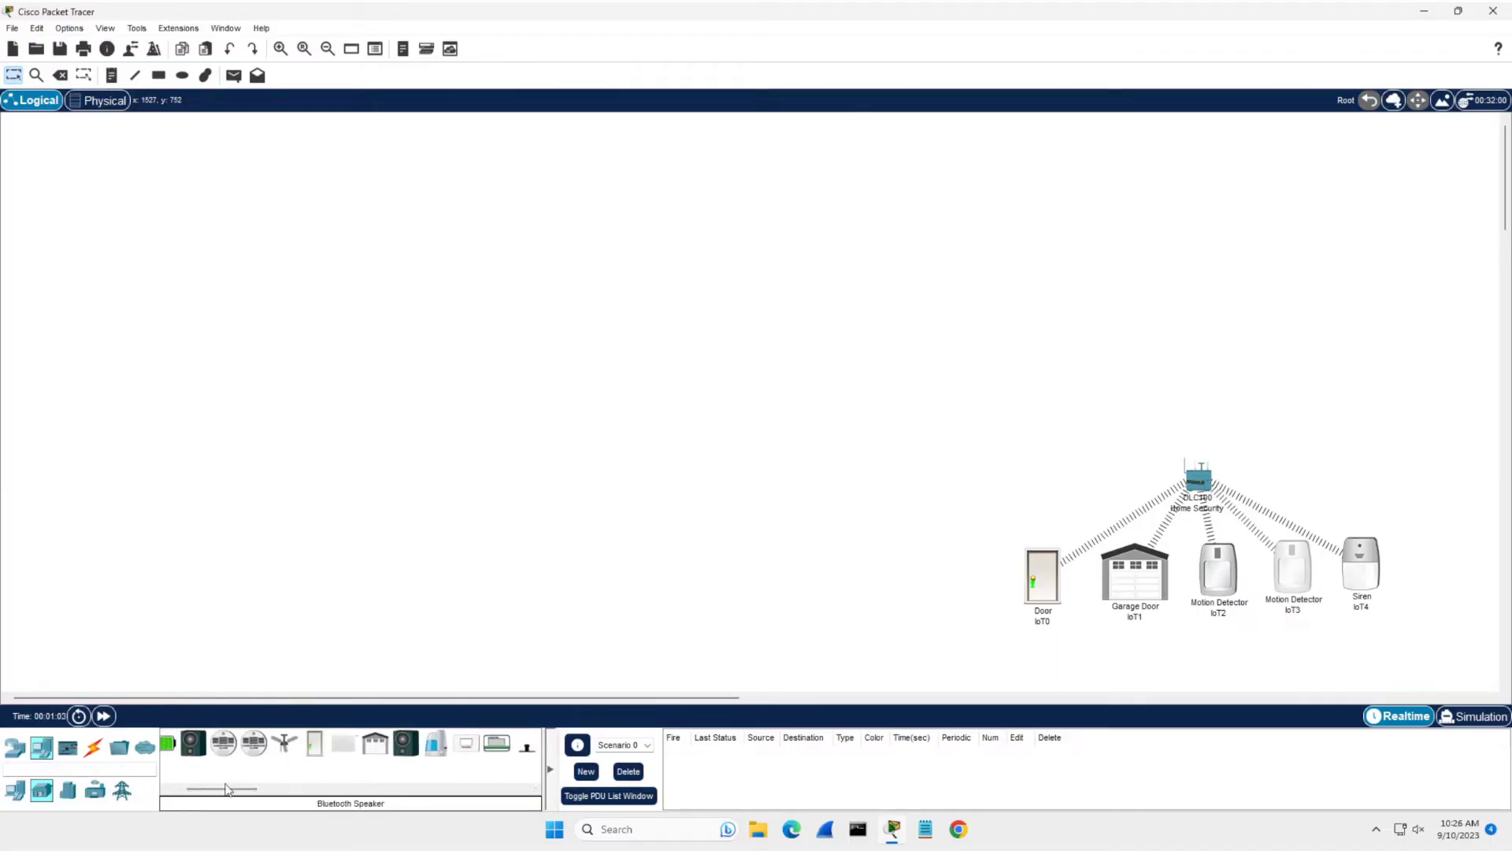
{"action": "scroll", "coordinate": [196, 790], "scroll_direction": "up", "scroll_amount": 2}
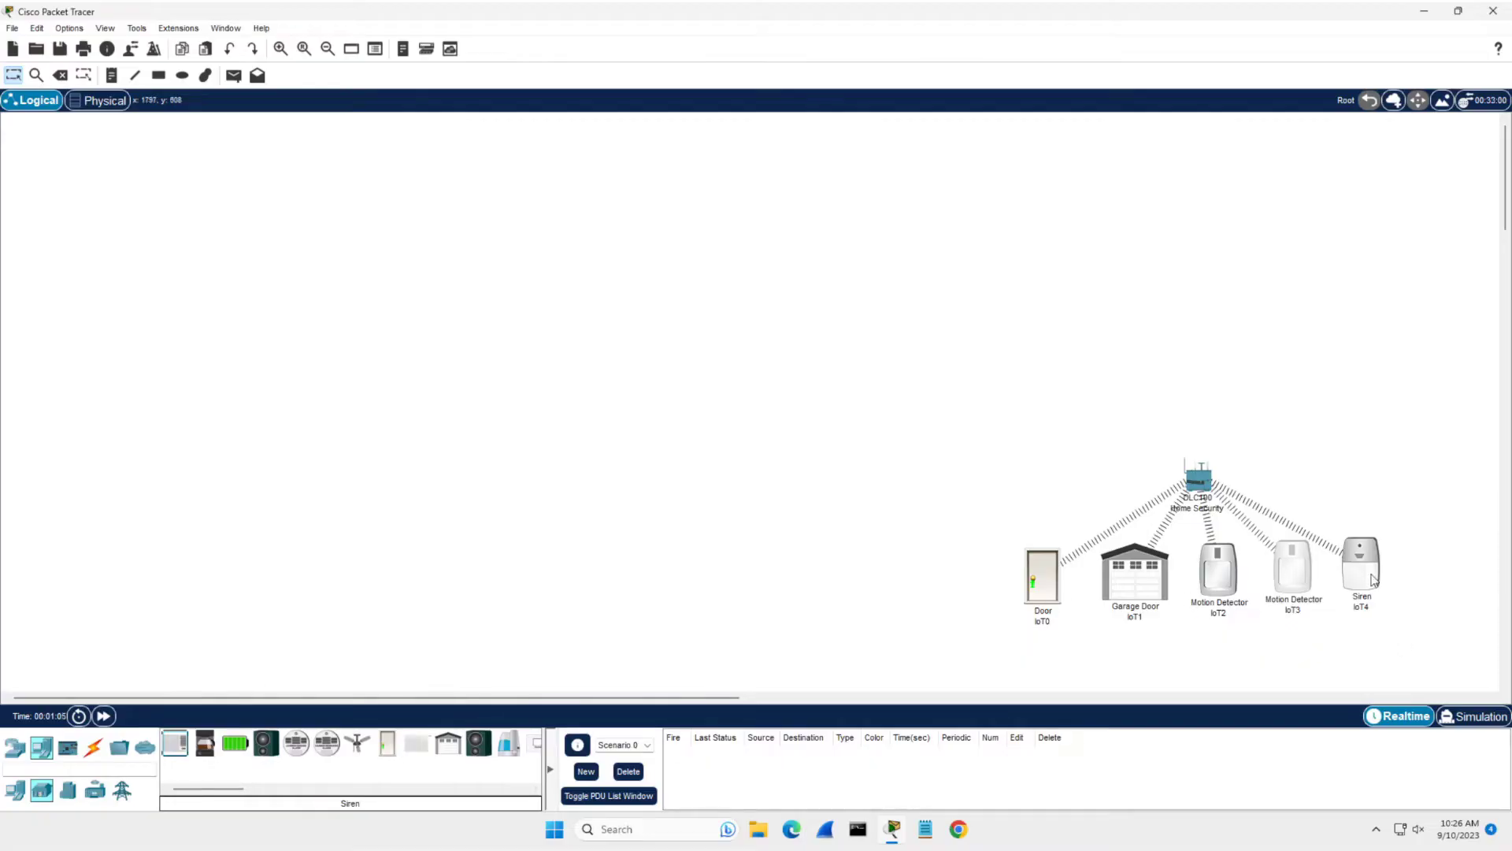
Nudge the siren slightly, then place a WRT300N wireless router near the canvas centre
{"action": "left_click_drag", "start_coordinate": [1377, 583], "coordinate": [1386, 588]}
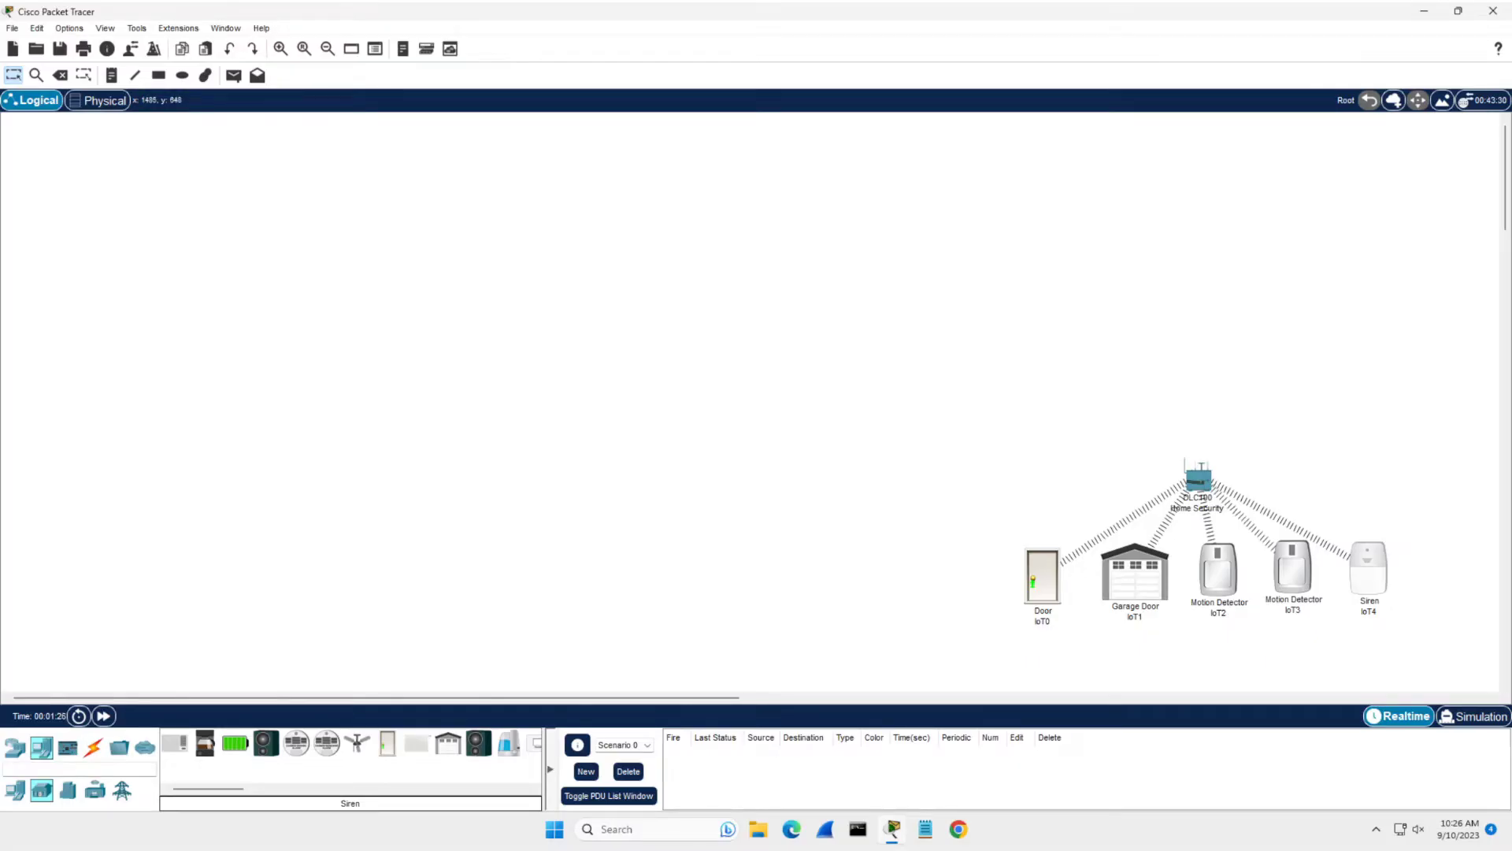
{"action": "mouse_move", "coordinate": [1134, 571]}
{"action": "left_click", "coordinate": [23, 797]}
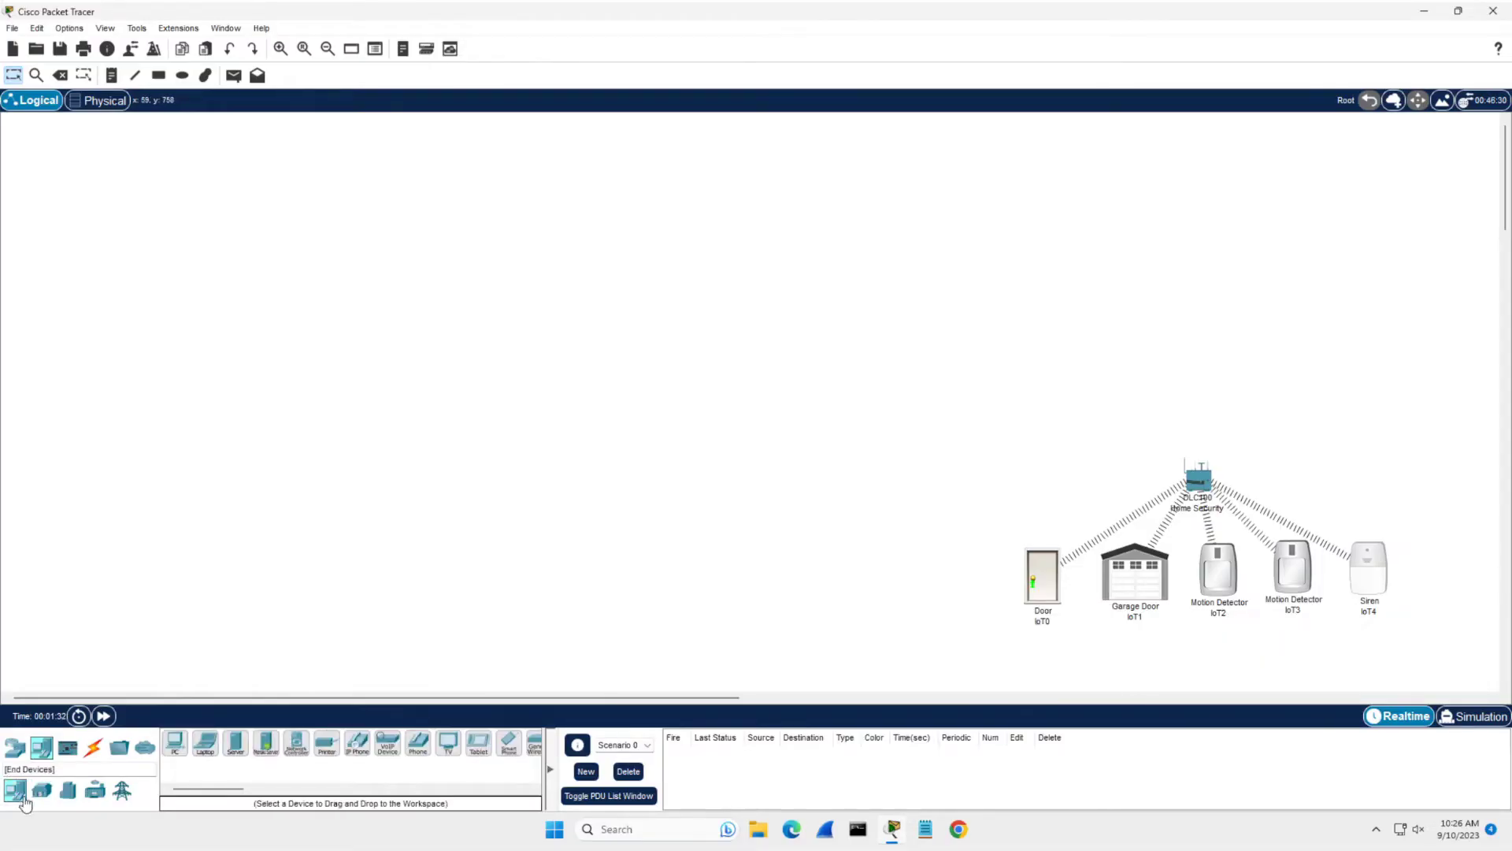
{"action": "left_click", "coordinate": [15, 746]}
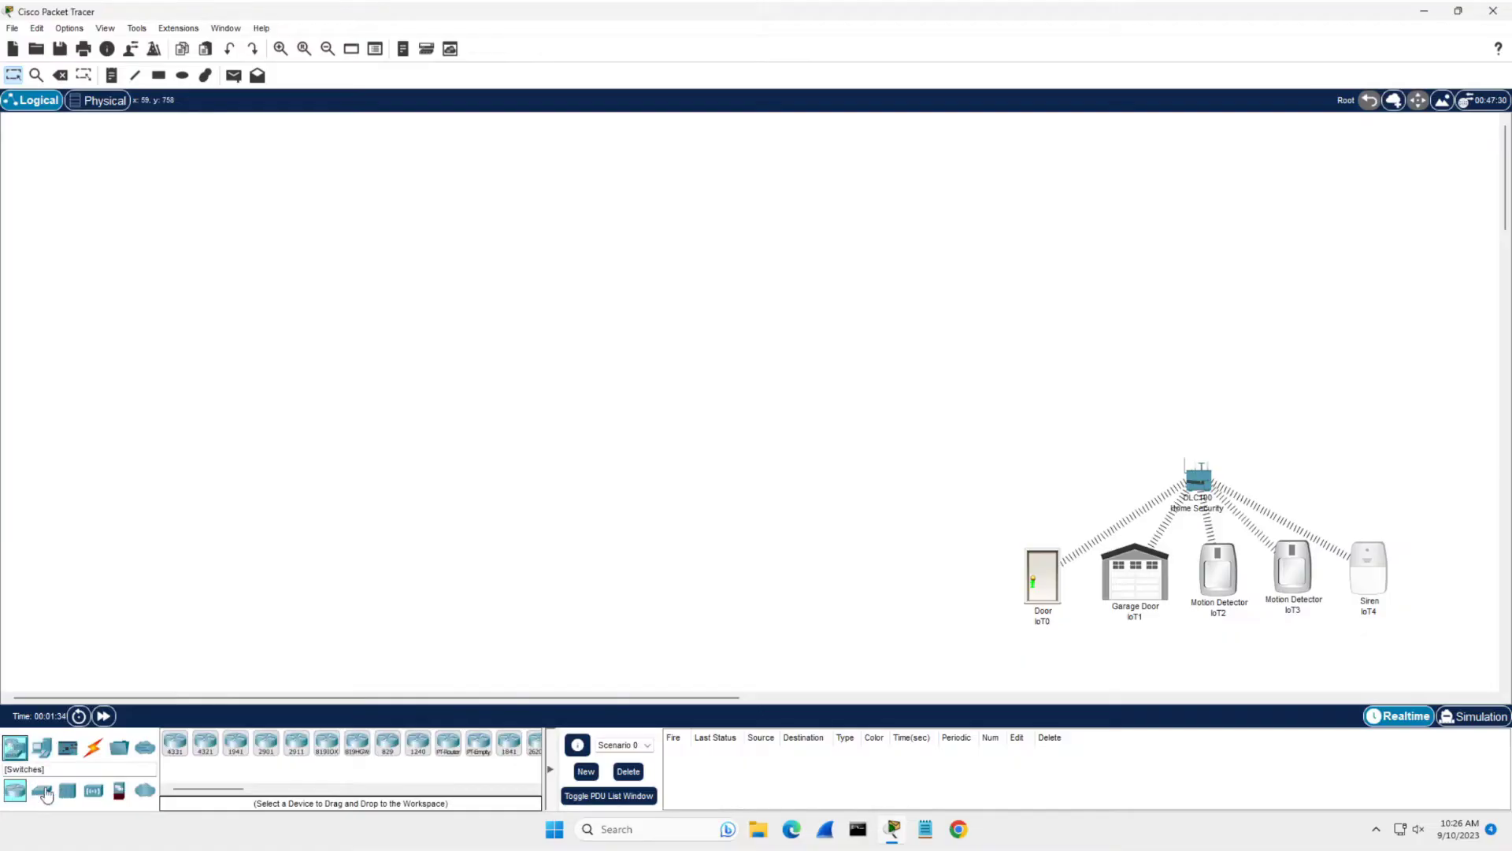
{"action": "left_click", "coordinate": [94, 797]}
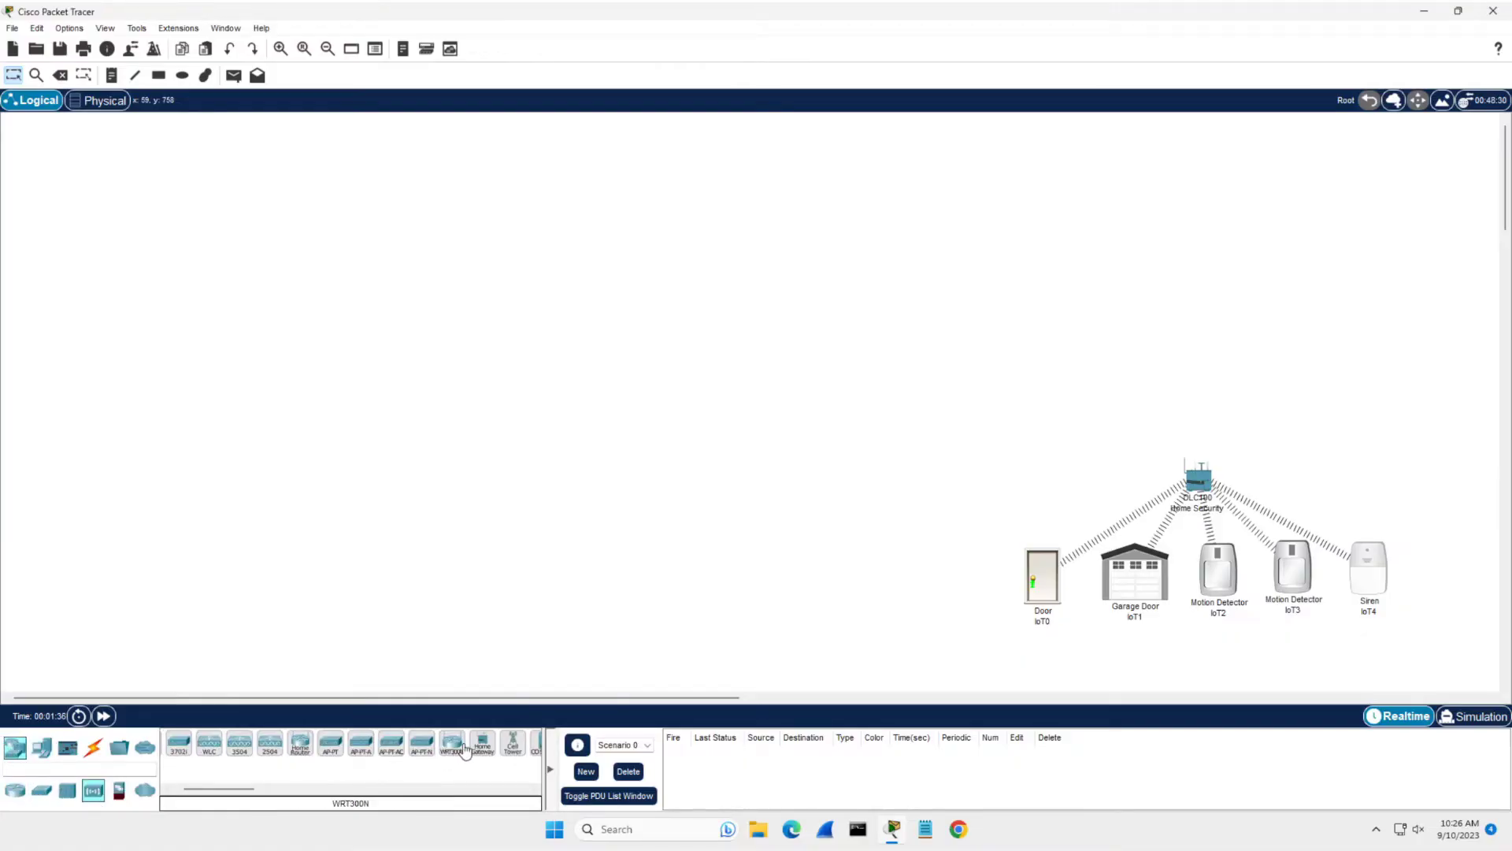
{"action": "left_click_drag", "start_coordinate": [453, 744], "coordinate": [776, 386]}
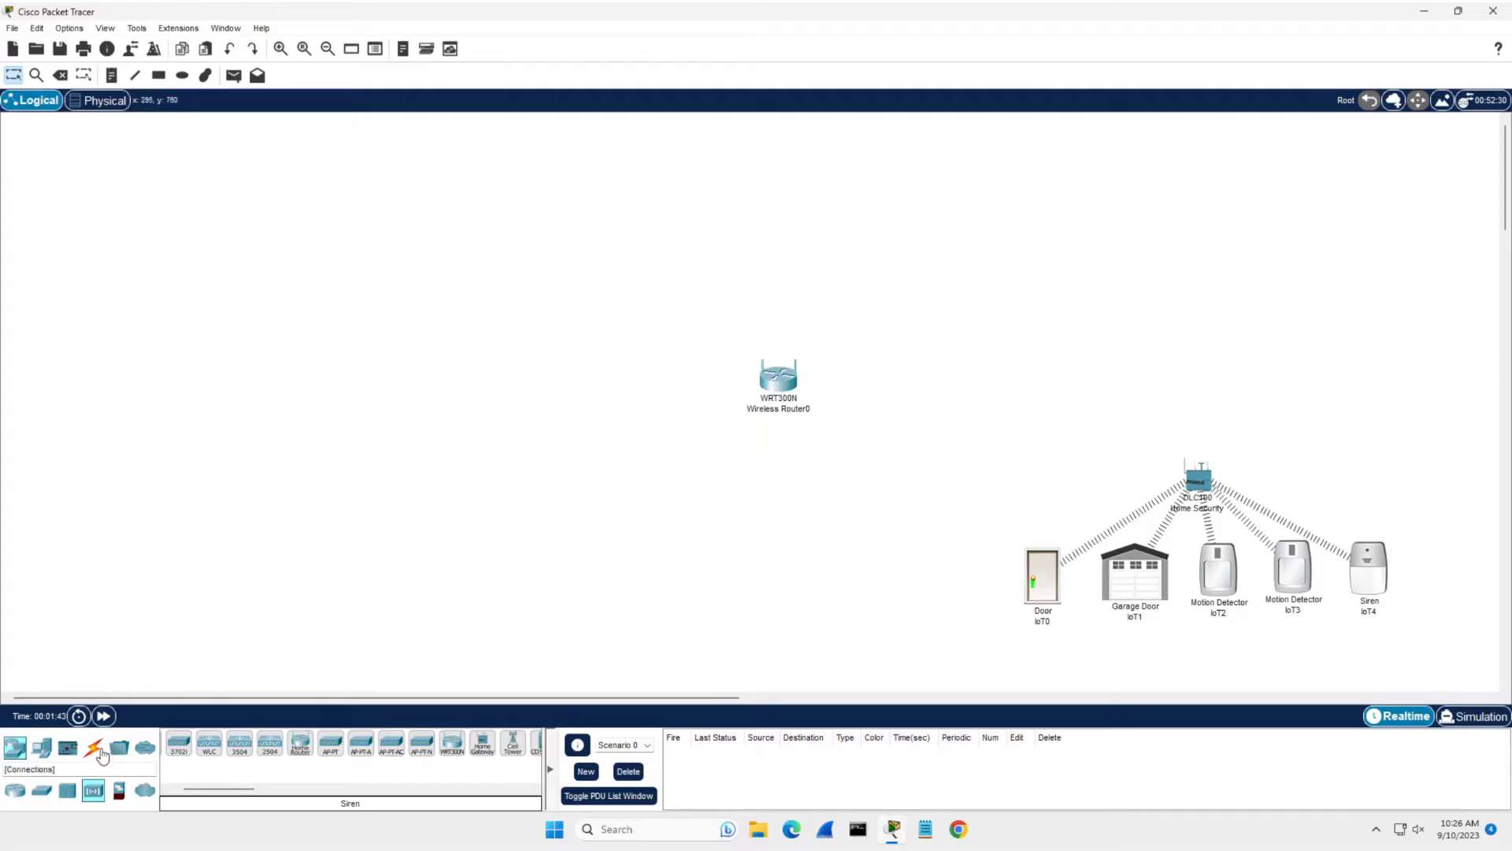
Cable the Home Security gateway to Wireless Router0 using the automatic connection type
{"action": "left_click", "coordinate": [92, 751]}
{"action": "left_click", "coordinate": [175, 743]}
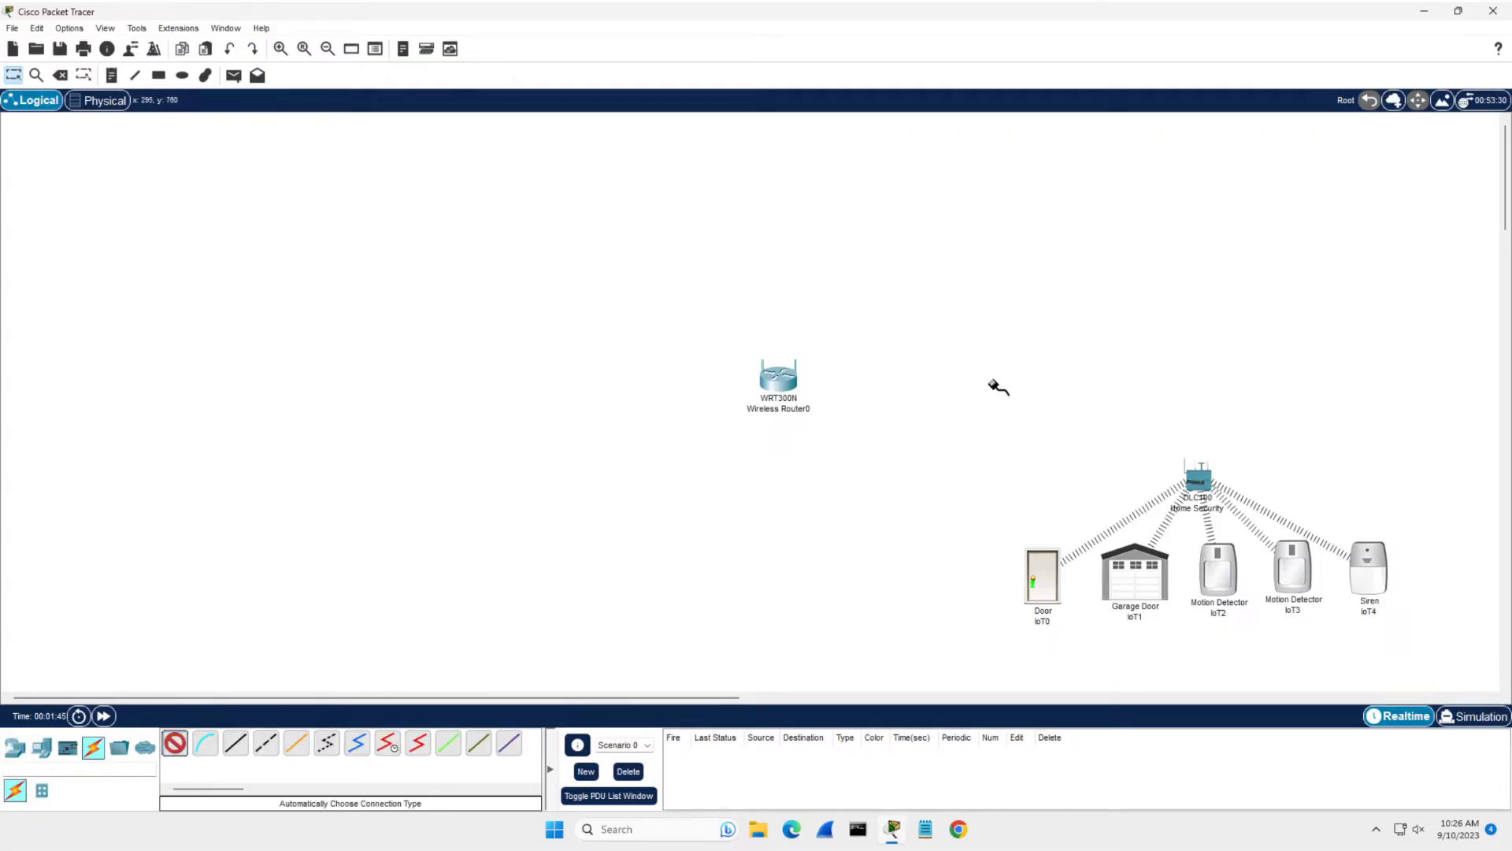
{"action": "left_click", "coordinate": [1201, 475]}
{"action": "left_click", "coordinate": [778, 379]}
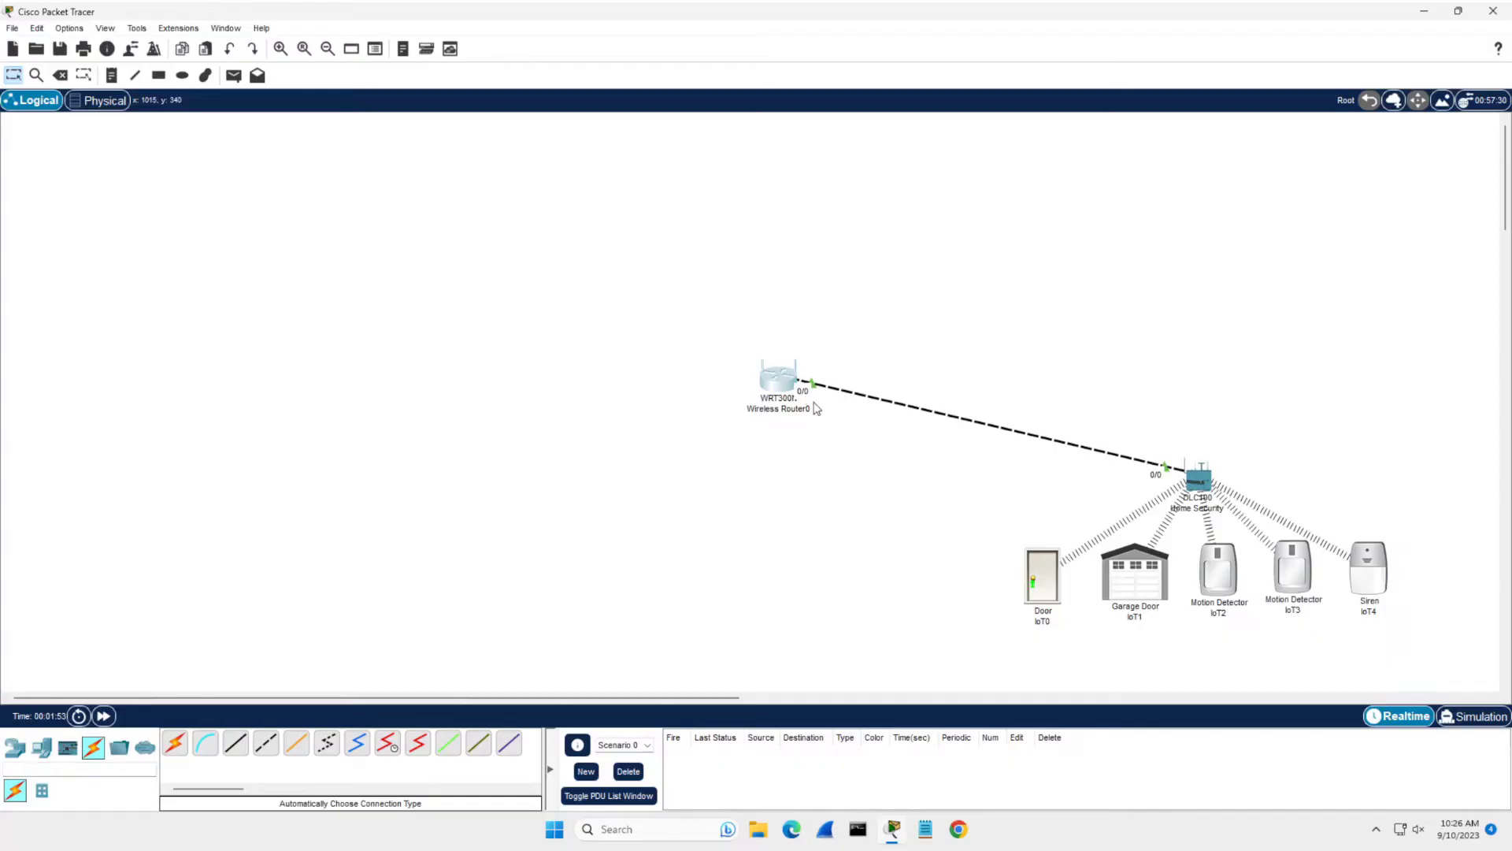
Review Wireless Router0's Wireless, Internet and LAN config pages, ending on LAN 192.168.0.1 / 255.255.255.0
{"action": "left_click", "coordinate": [778, 388]}
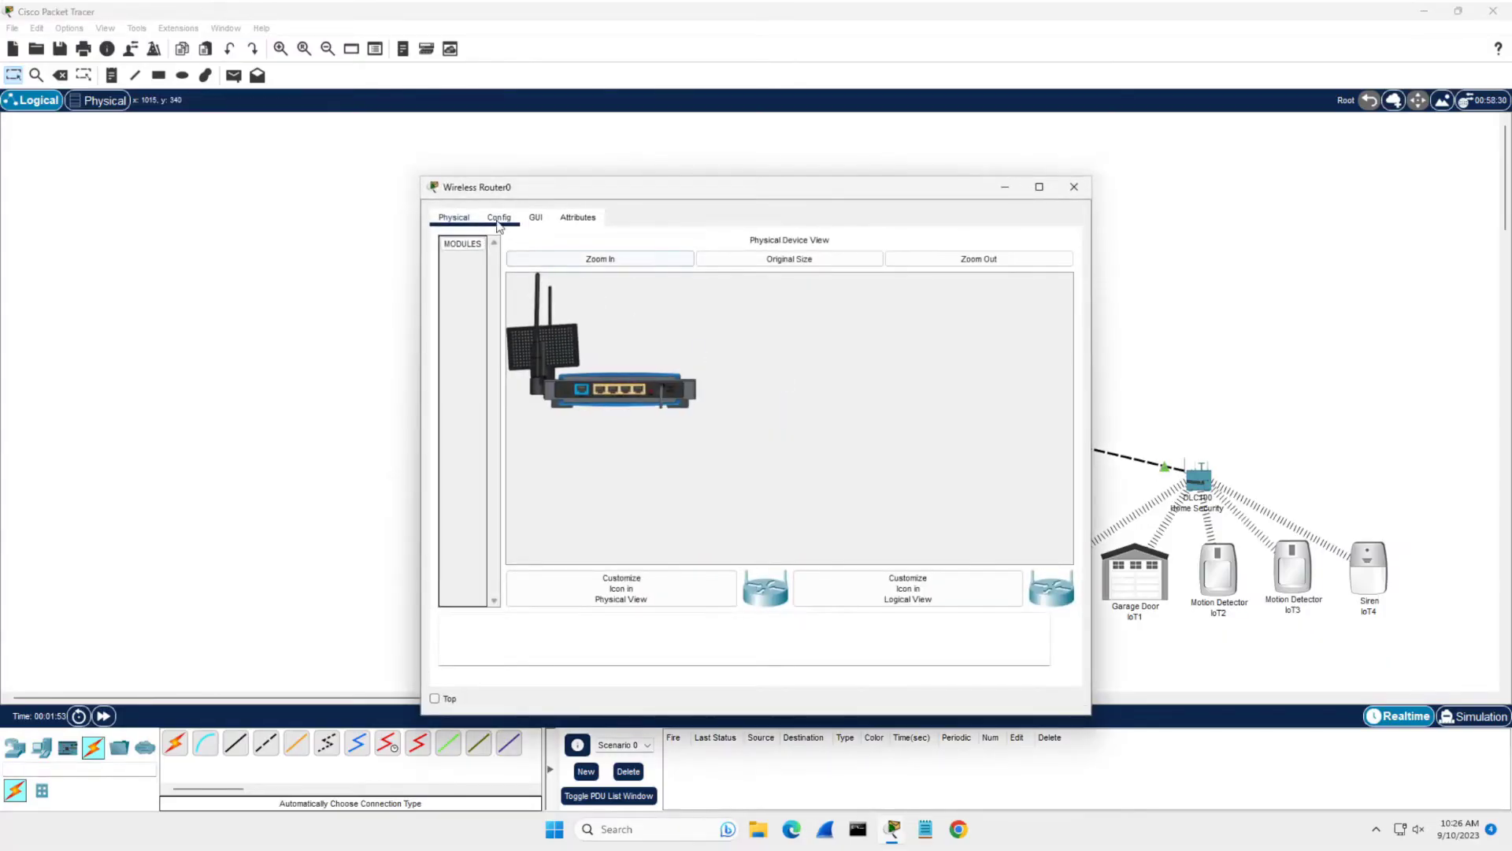
{"action": "left_click", "coordinate": [499, 217]}
{"action": "left_click", "coordinate": [485, 331]}
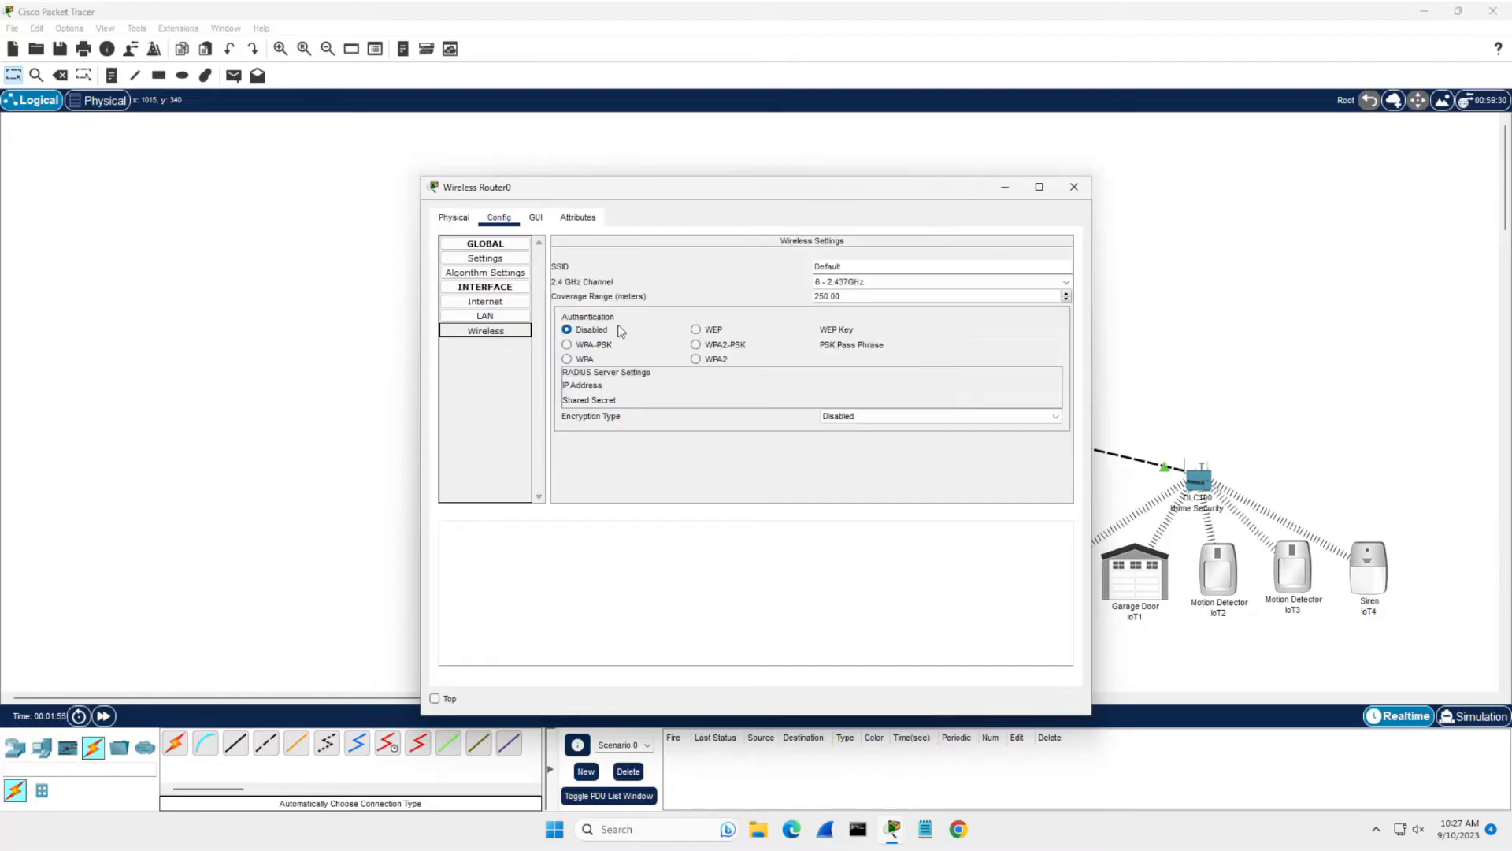
{"action": "left_click", "coordinate": [489, 317]}
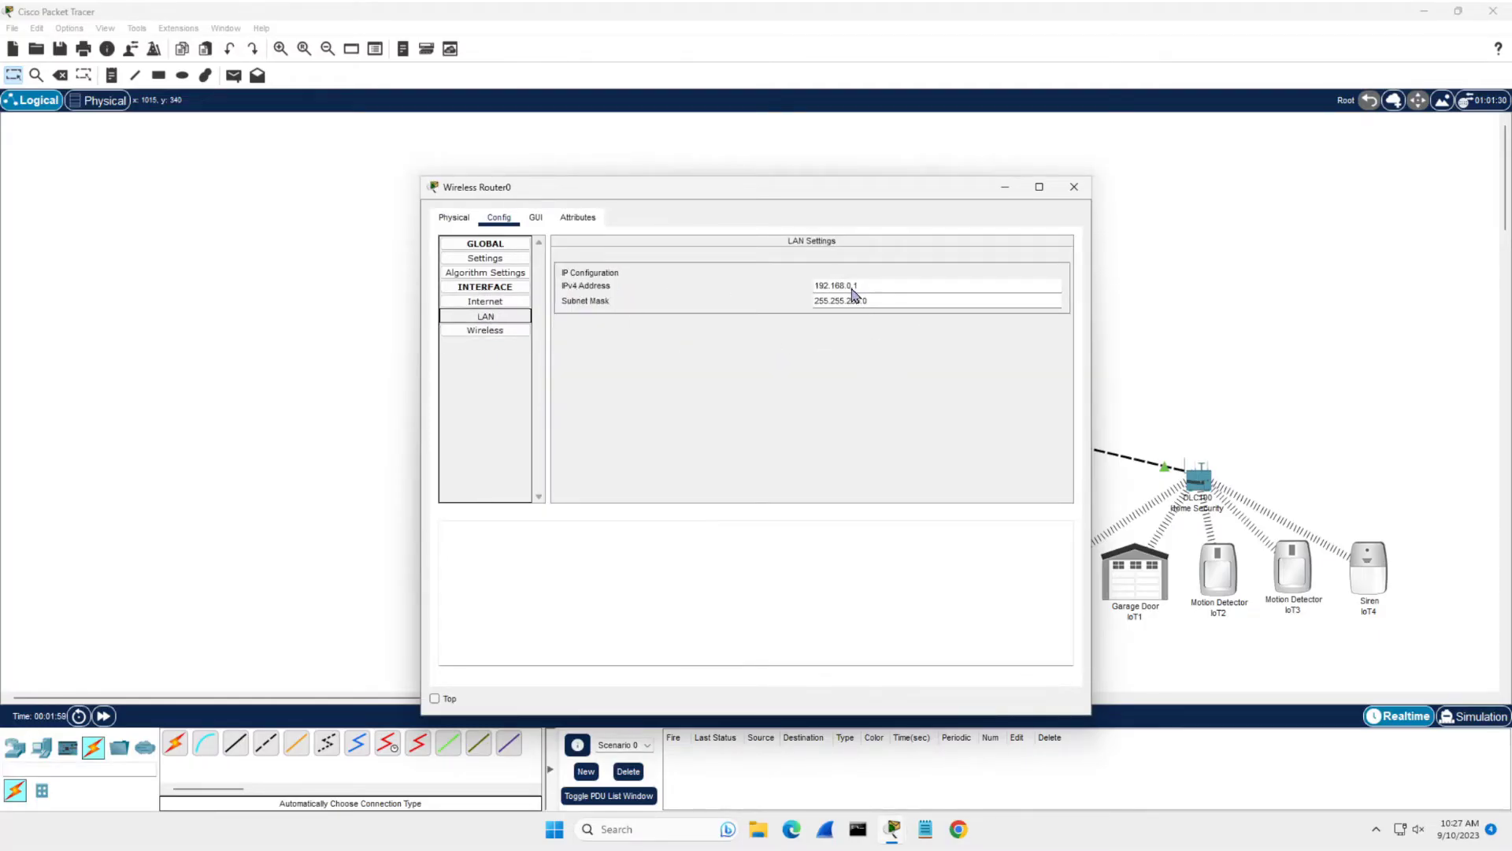
{"action": "left_click", "coordinate": [495, 302]}
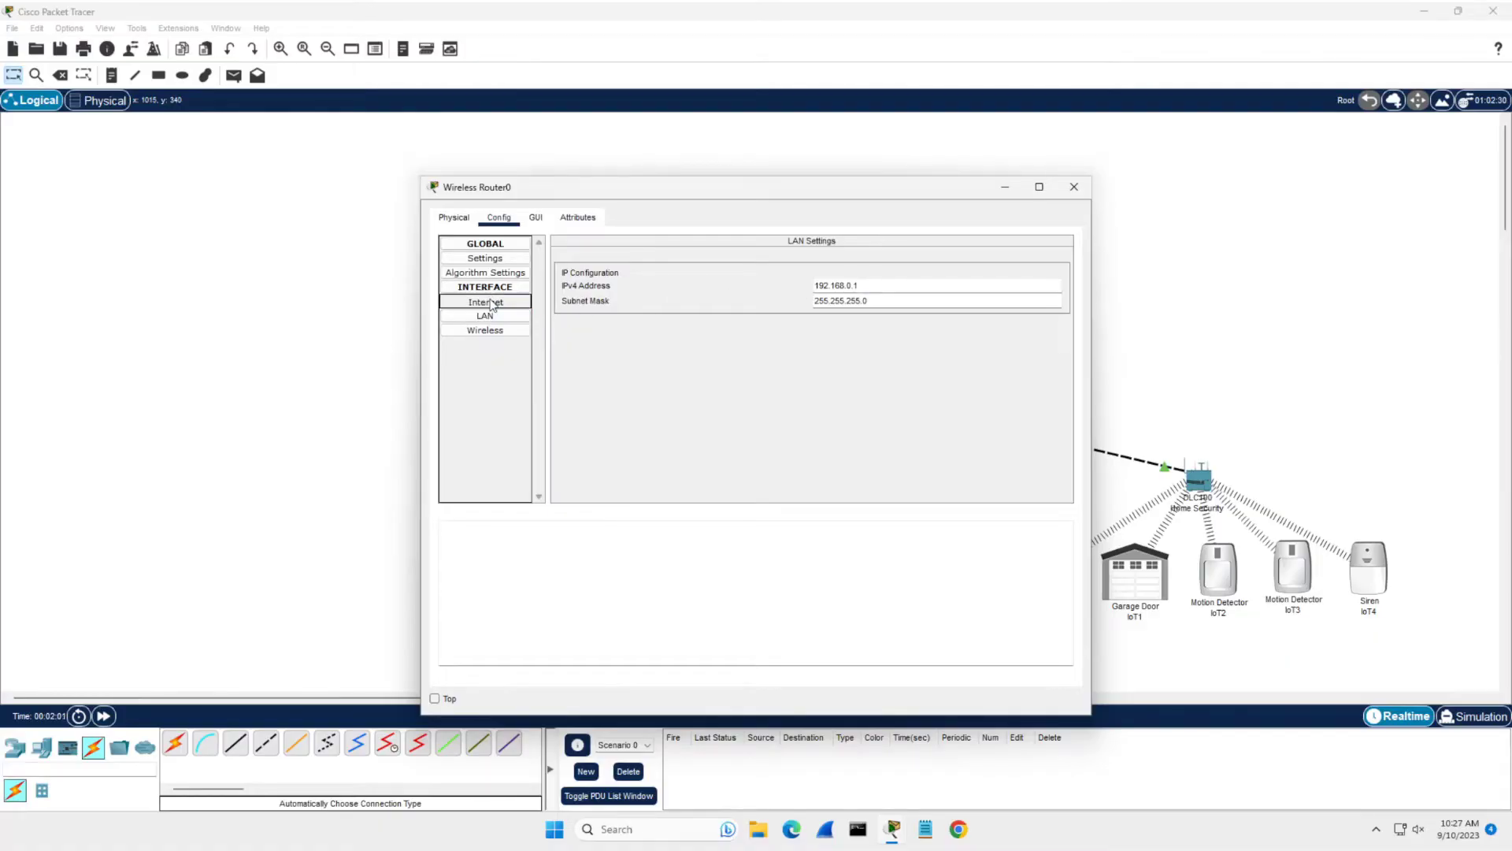
{"action": "left_click", "coordinate": [485, 316]}
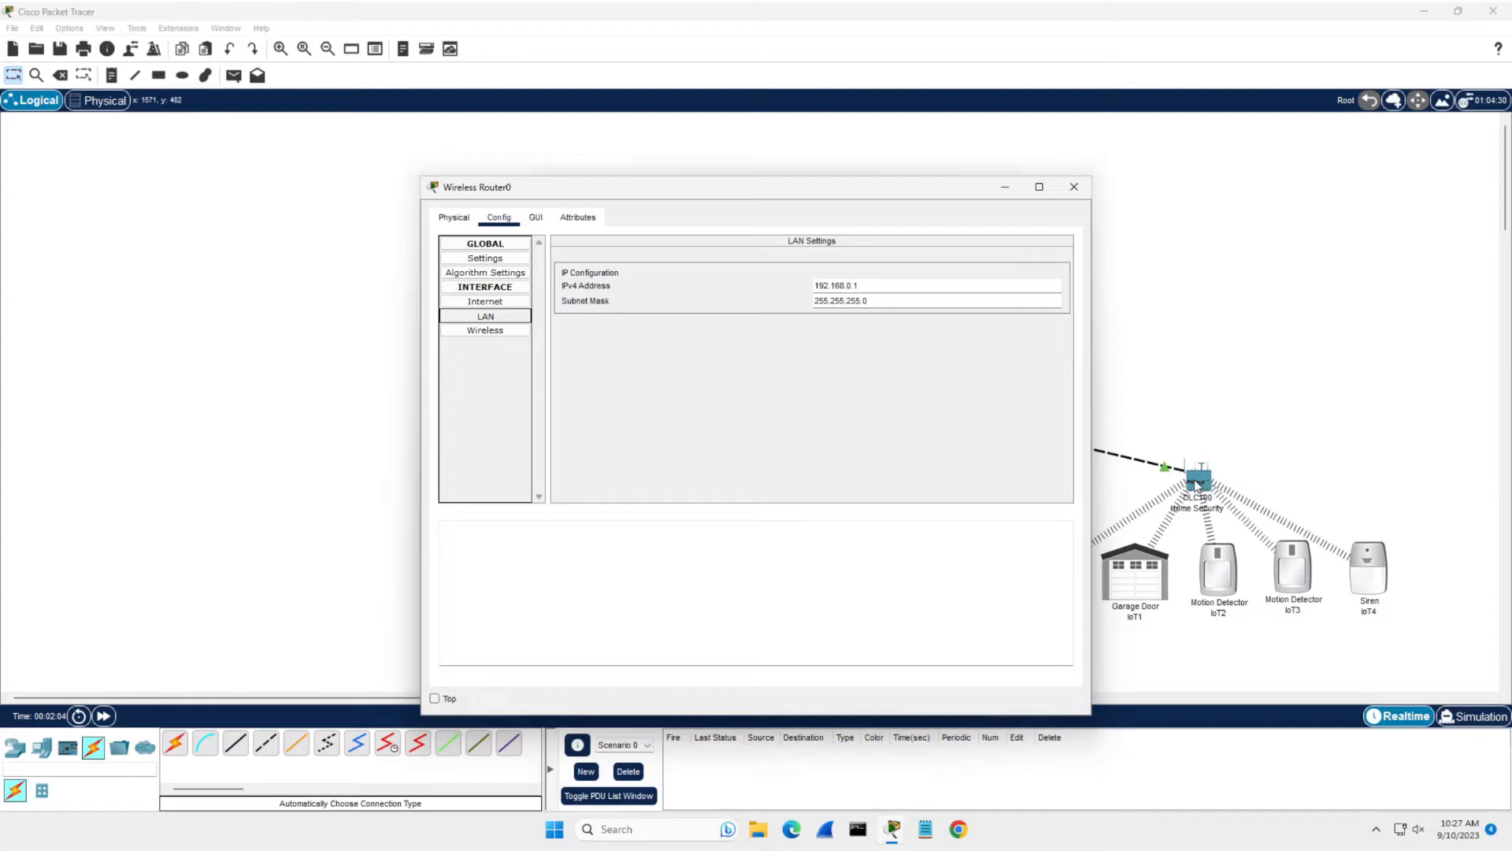
{"action": "left_click", "coordinate": [1195, 484]}
{"action": "left_click", "coordinate": [1195, 484]}
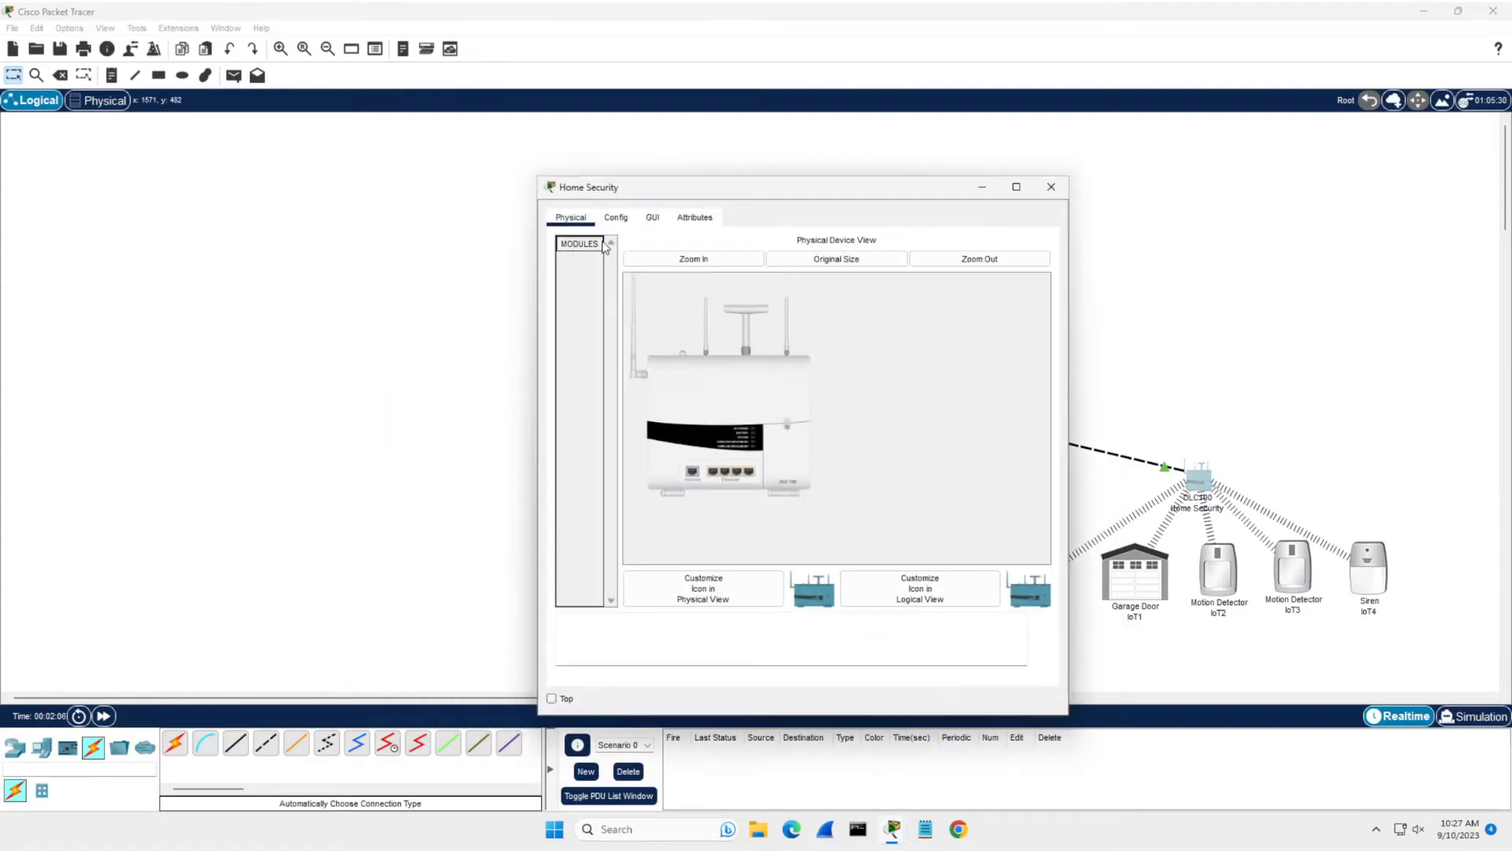
{"action": "left_click", "coordinate": [616, 217]}
{"action": "left_click", "coordinate": [600, 328]}
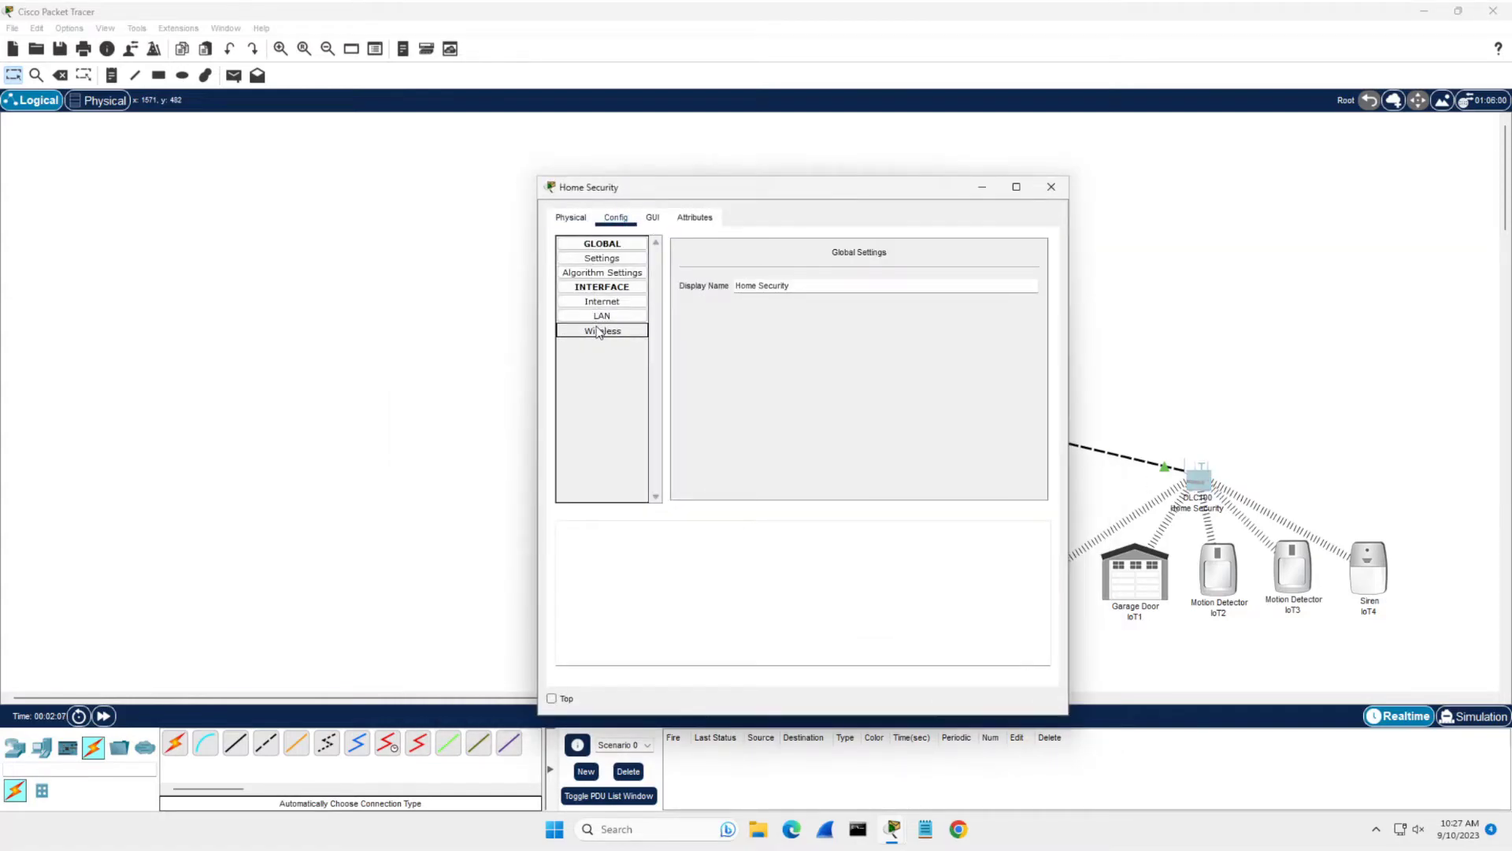
{"action": "left_click", "coordinate": [599, 316]}
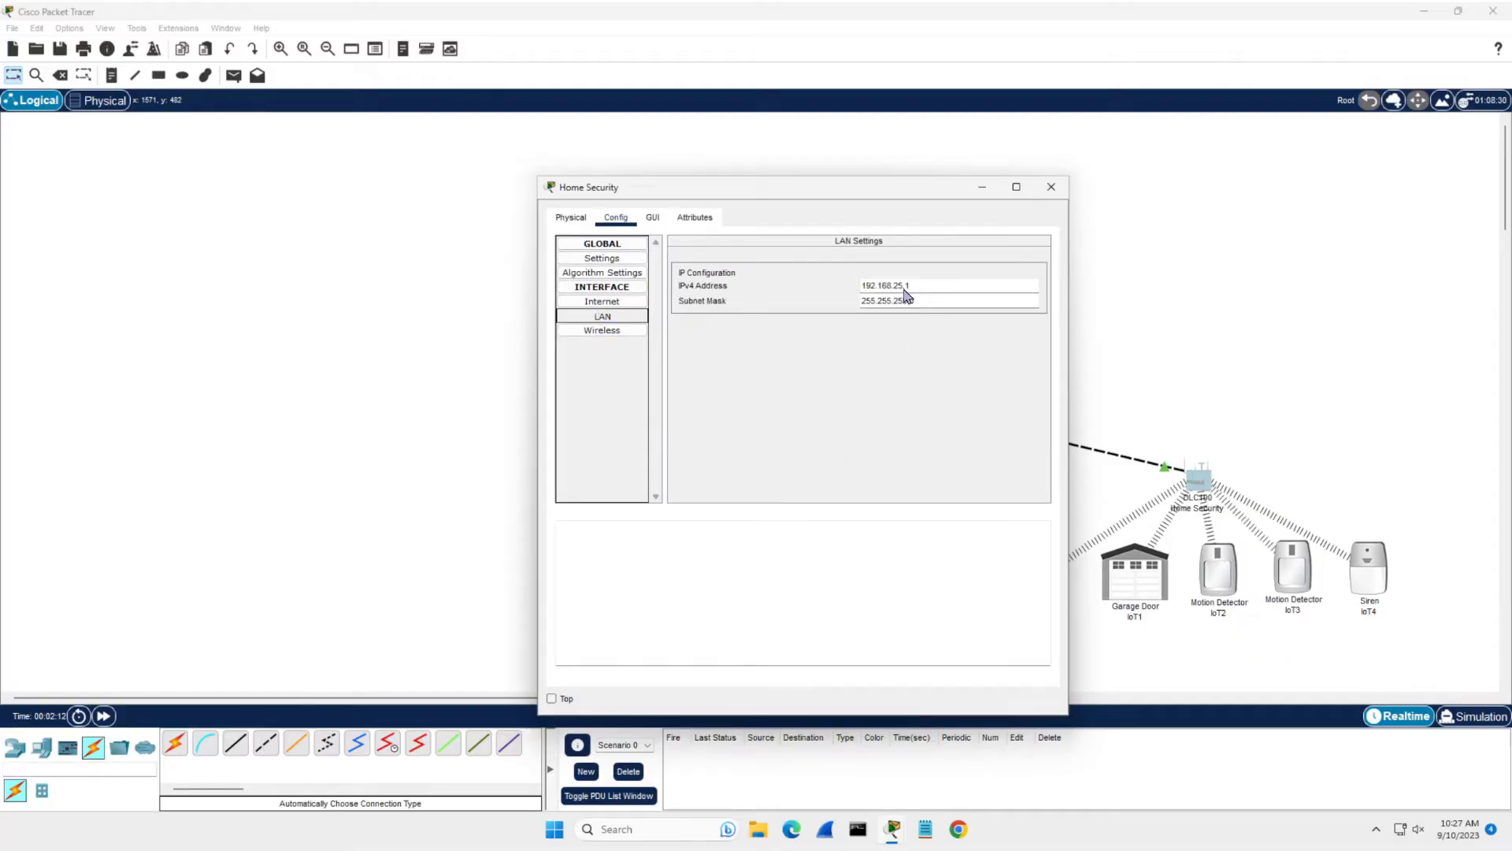
{"action": "left_click", "coordinate": [602, 259]}
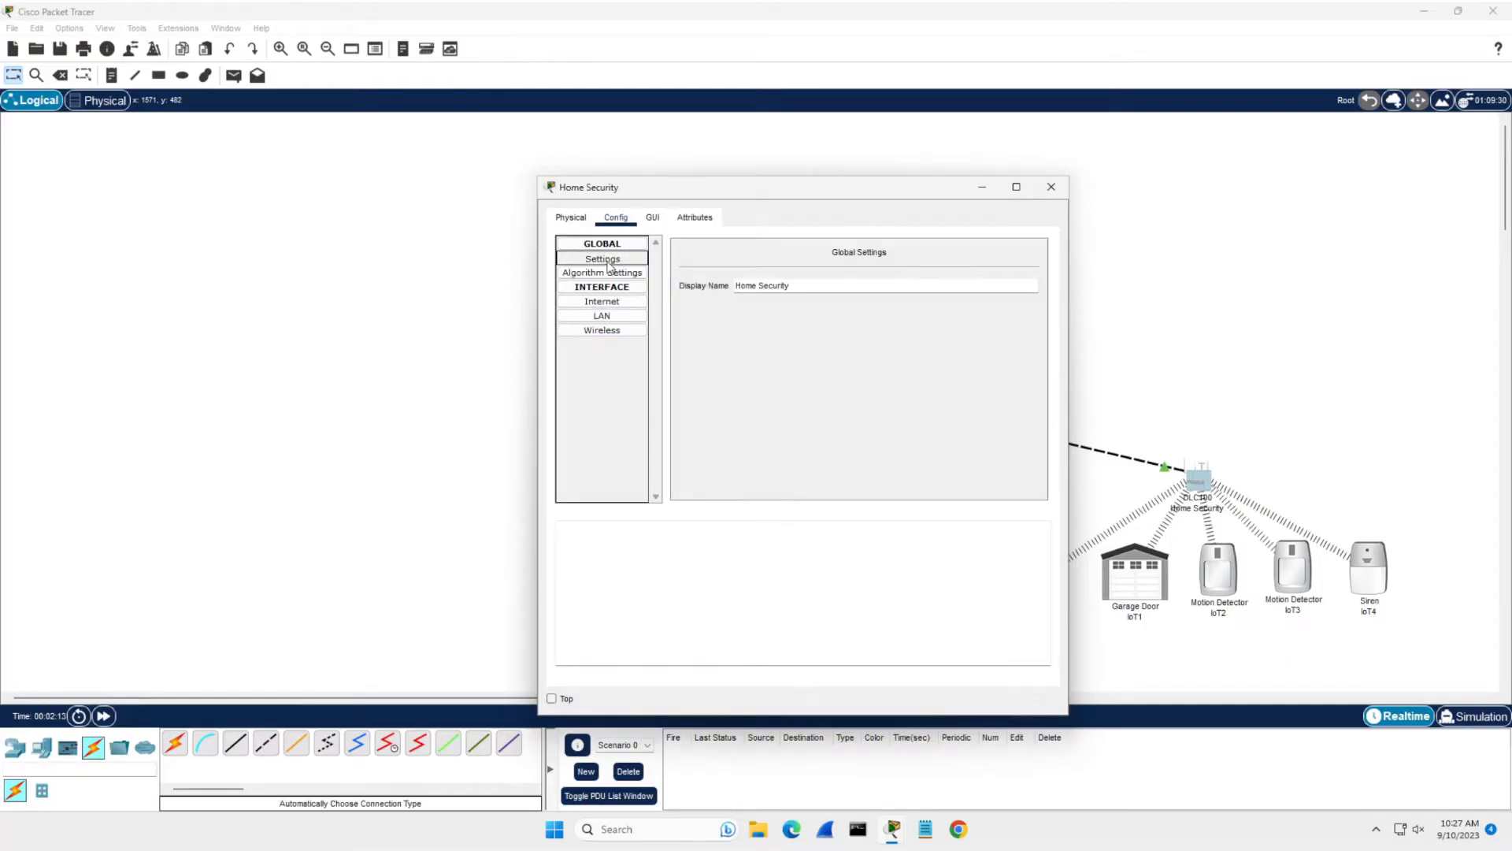
{"action": "left_click", "coordinate": [608, 274]}
{"action": "left_click", "coordinate": [571, 217]}
{"action": "left_click", "coordinate": [652, 217]}
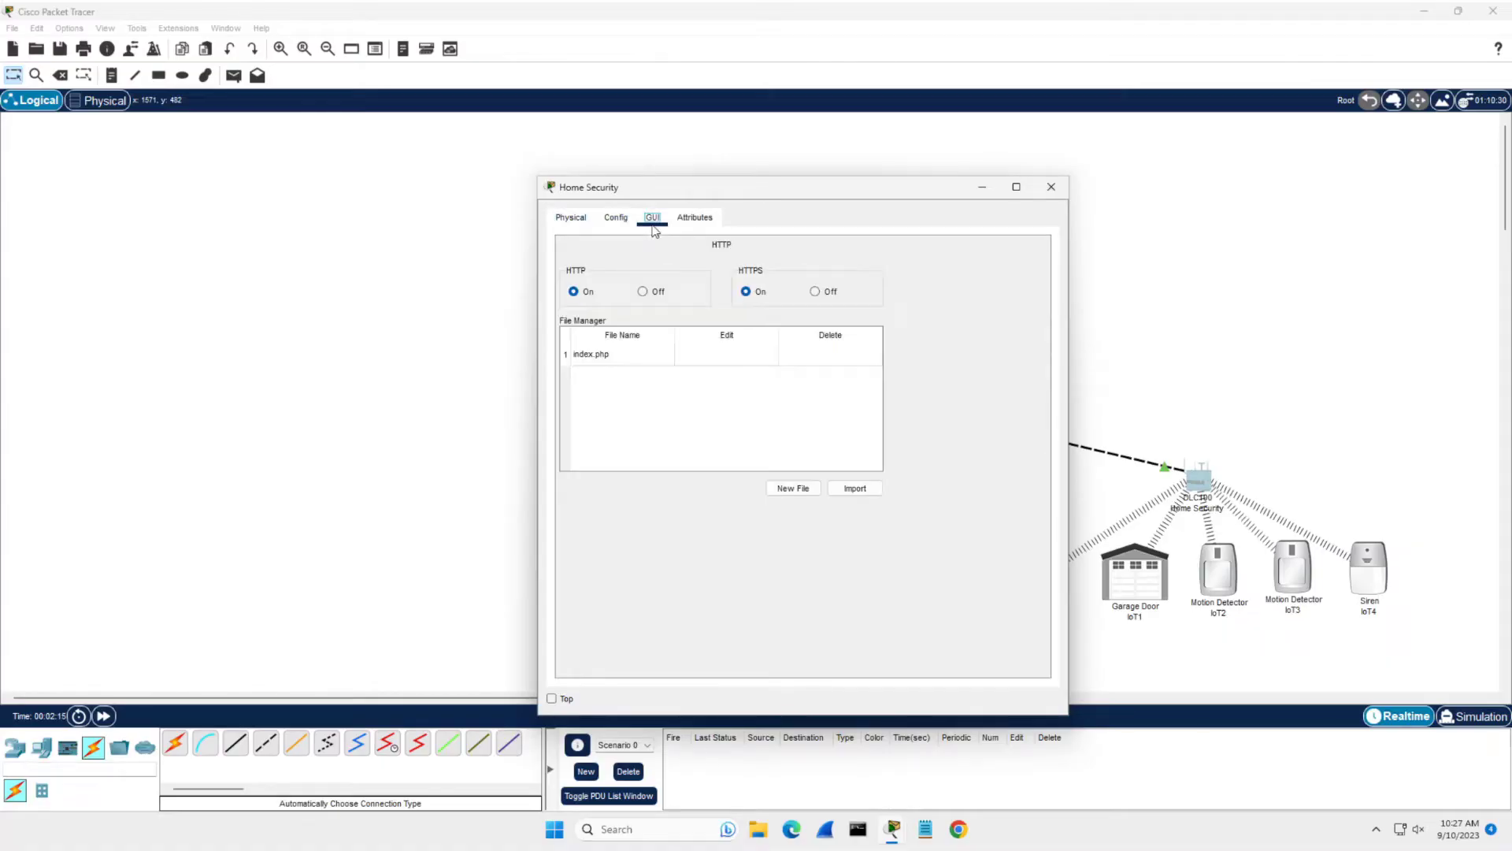
{"action": "left_click", "coordinate": [700, 220]}
{"action": "left_click", "coordinate": [1050, 186]}
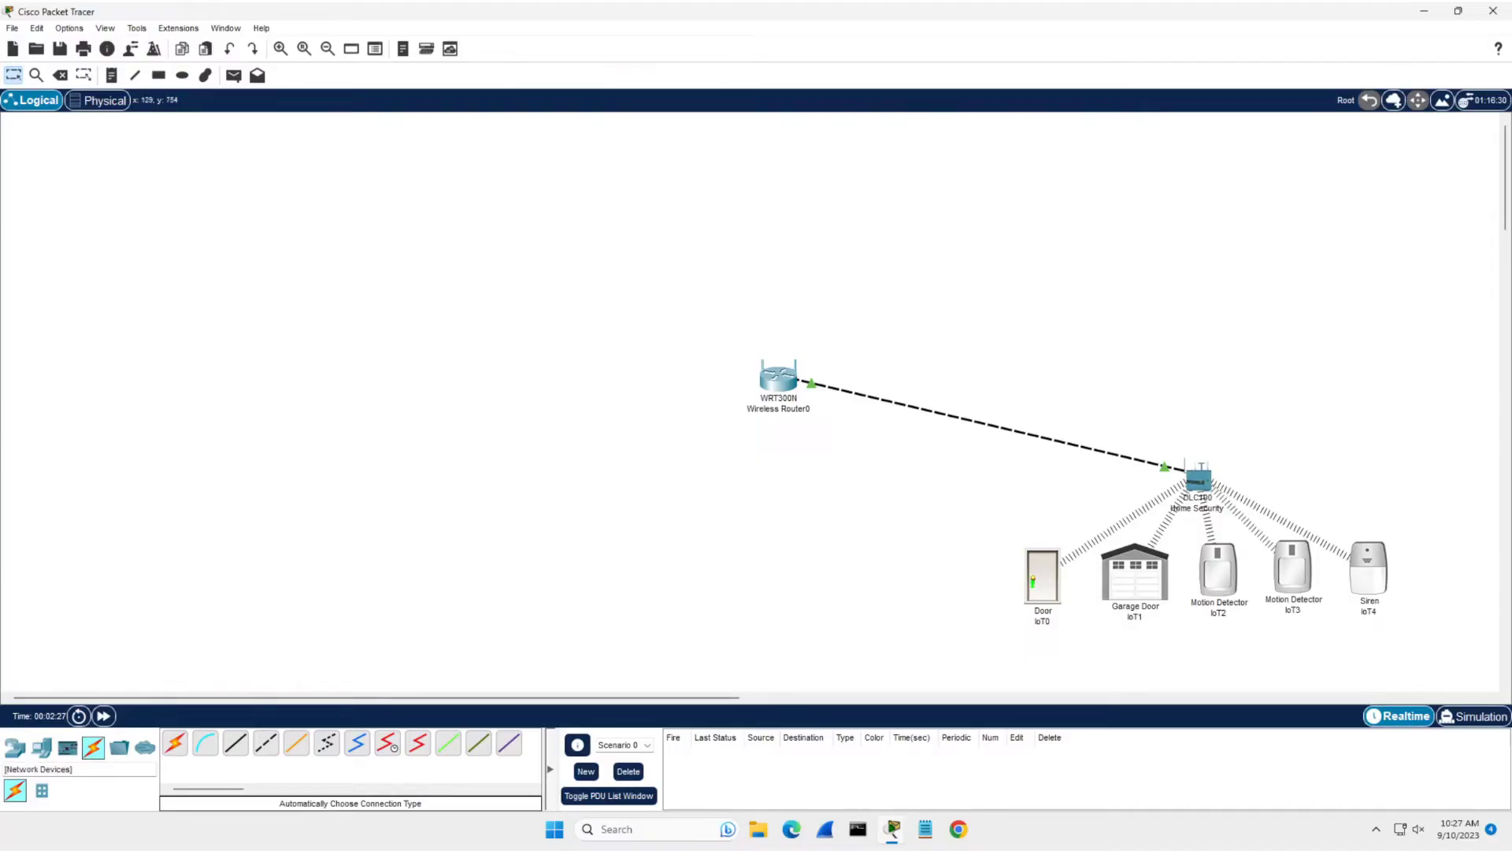
Place a laptop on the workspace below the router
{"action": "left_click", "coordinate": [15, 747]}
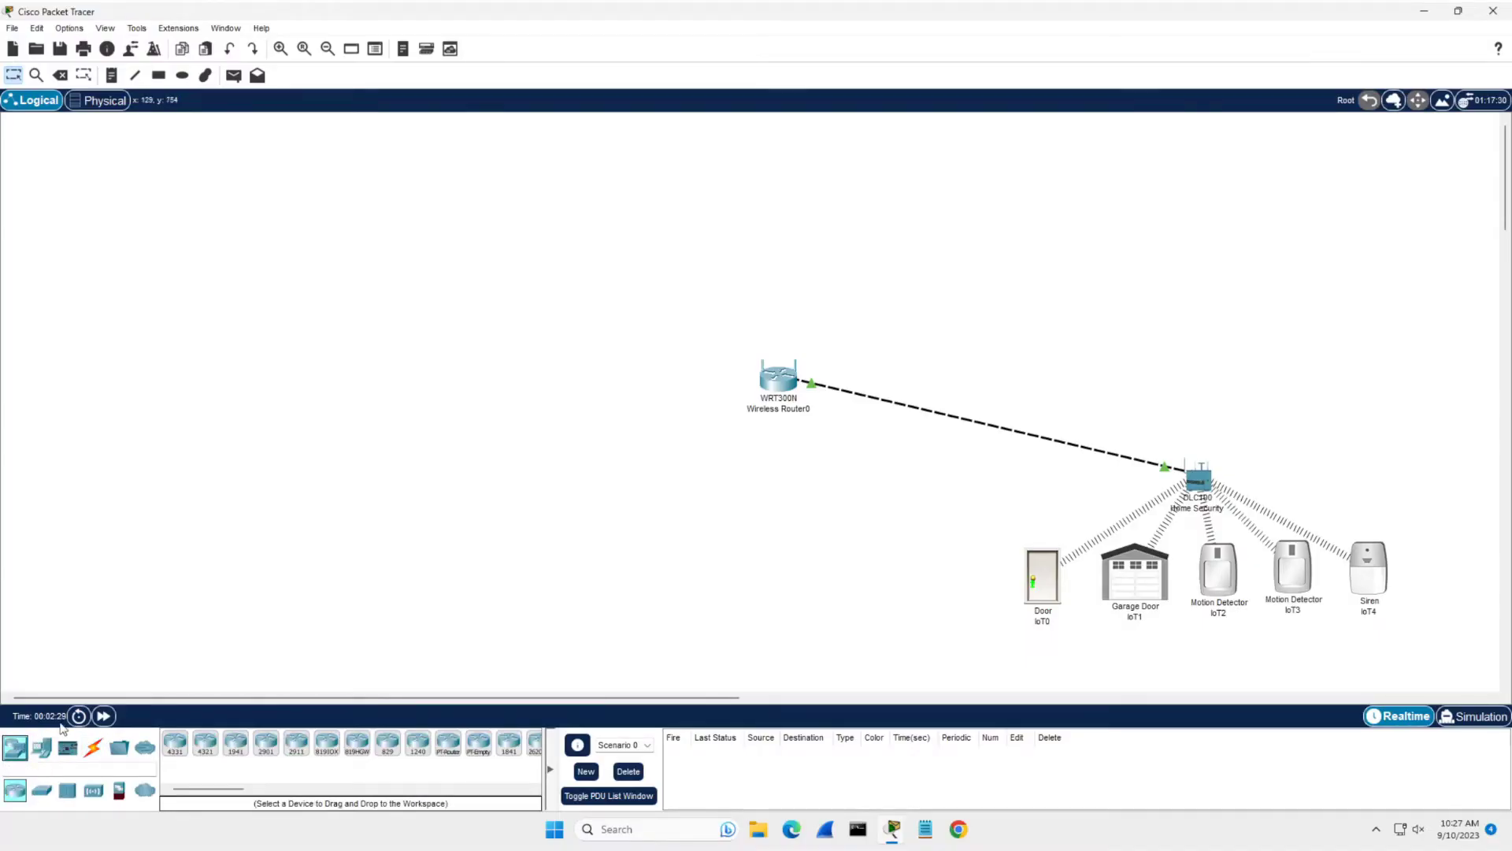
{"action": "left_click", "coordinate": [42, 747]}
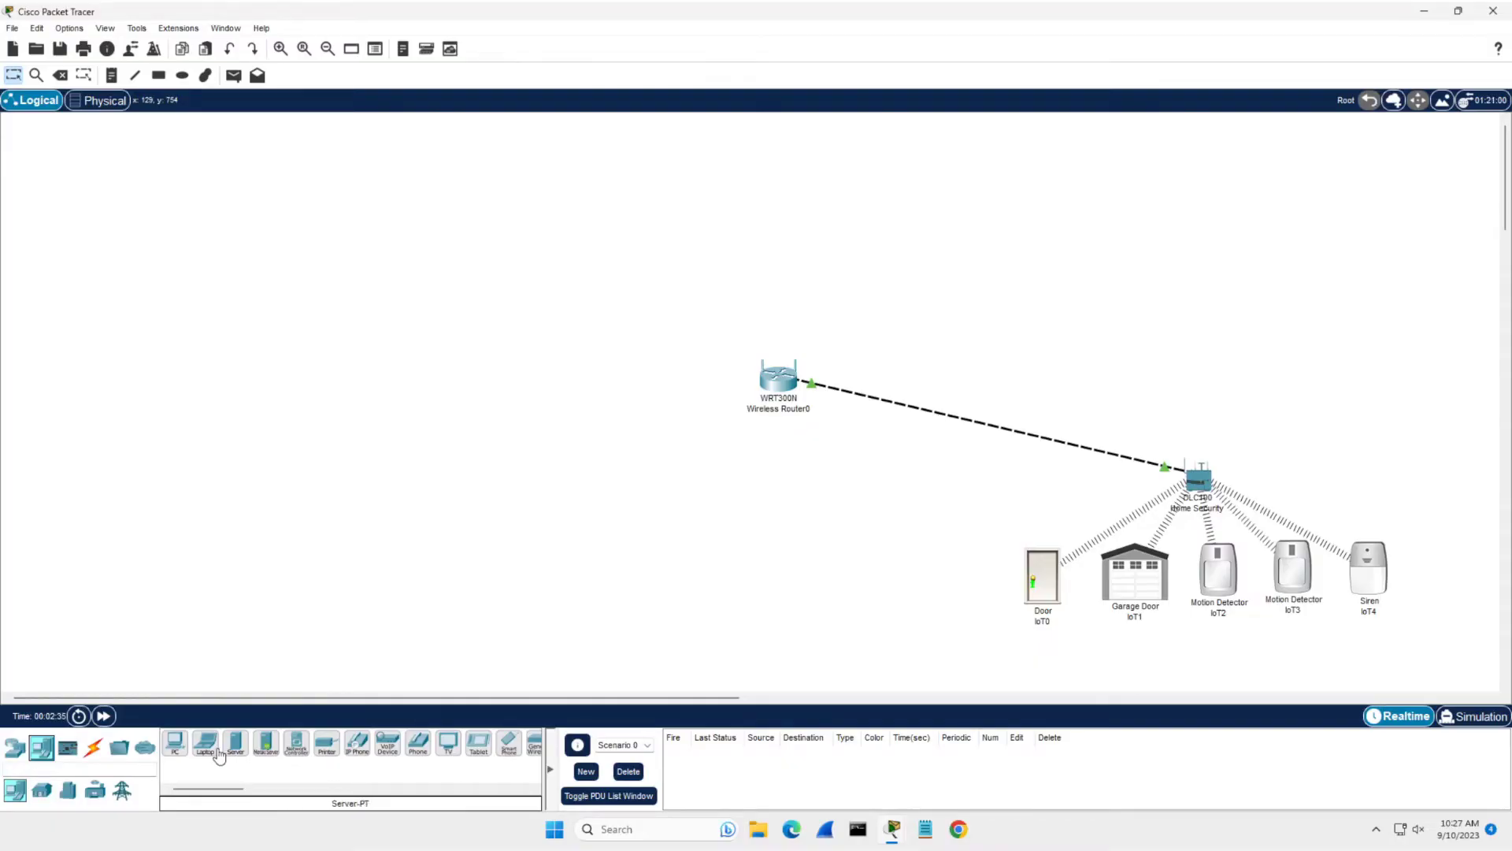
{"action": "left_click_drag", "start_coordinate": [205, 743], "coordinate": [711, 510]}
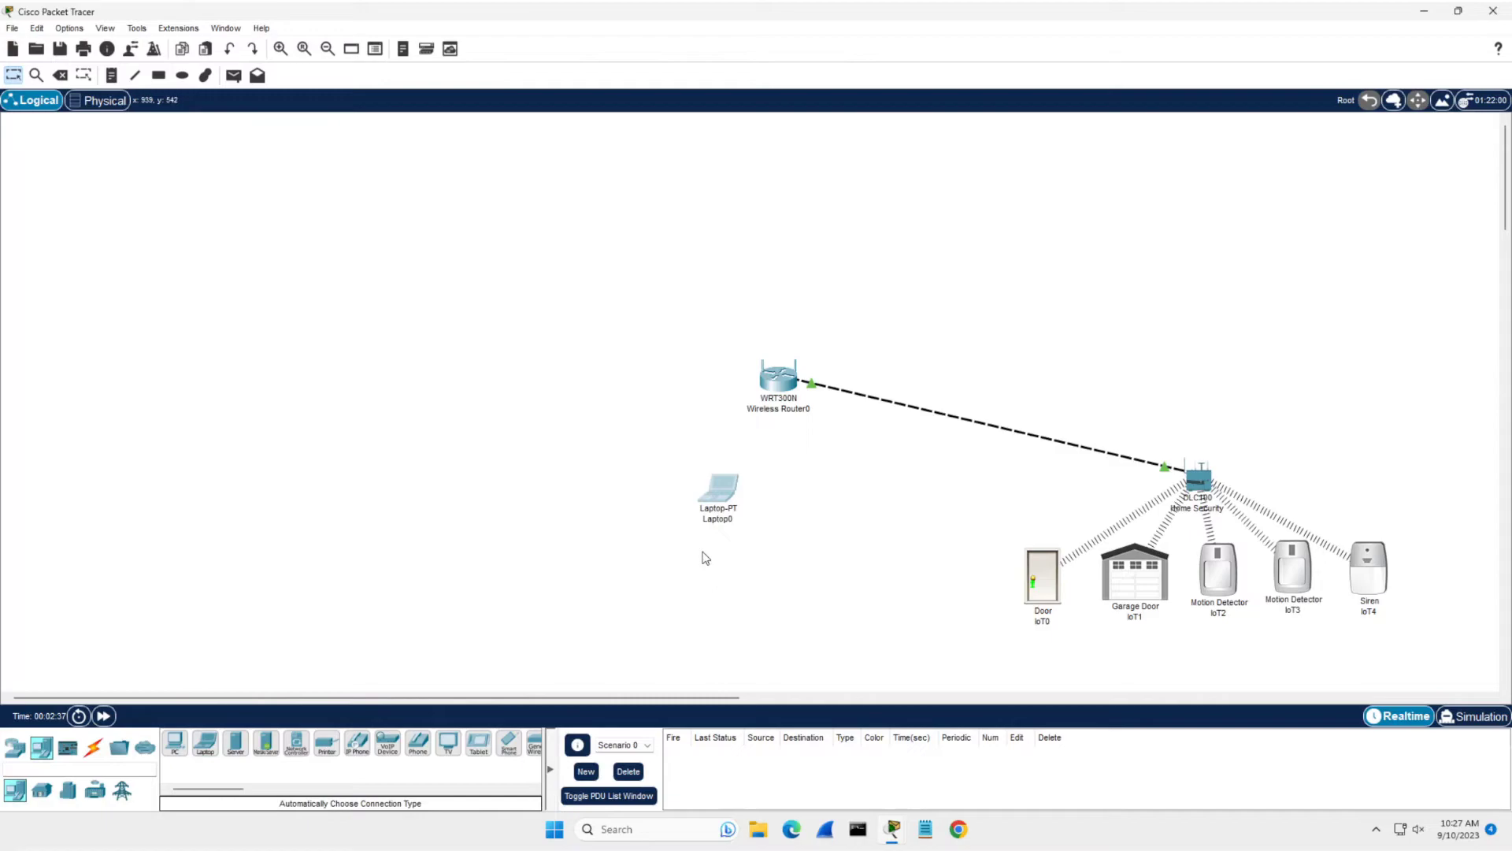
Swap Laptop0's network card for a WPC300N wireless module and power it back on
{"action": "left_click", "coordinate": [722, 497]}
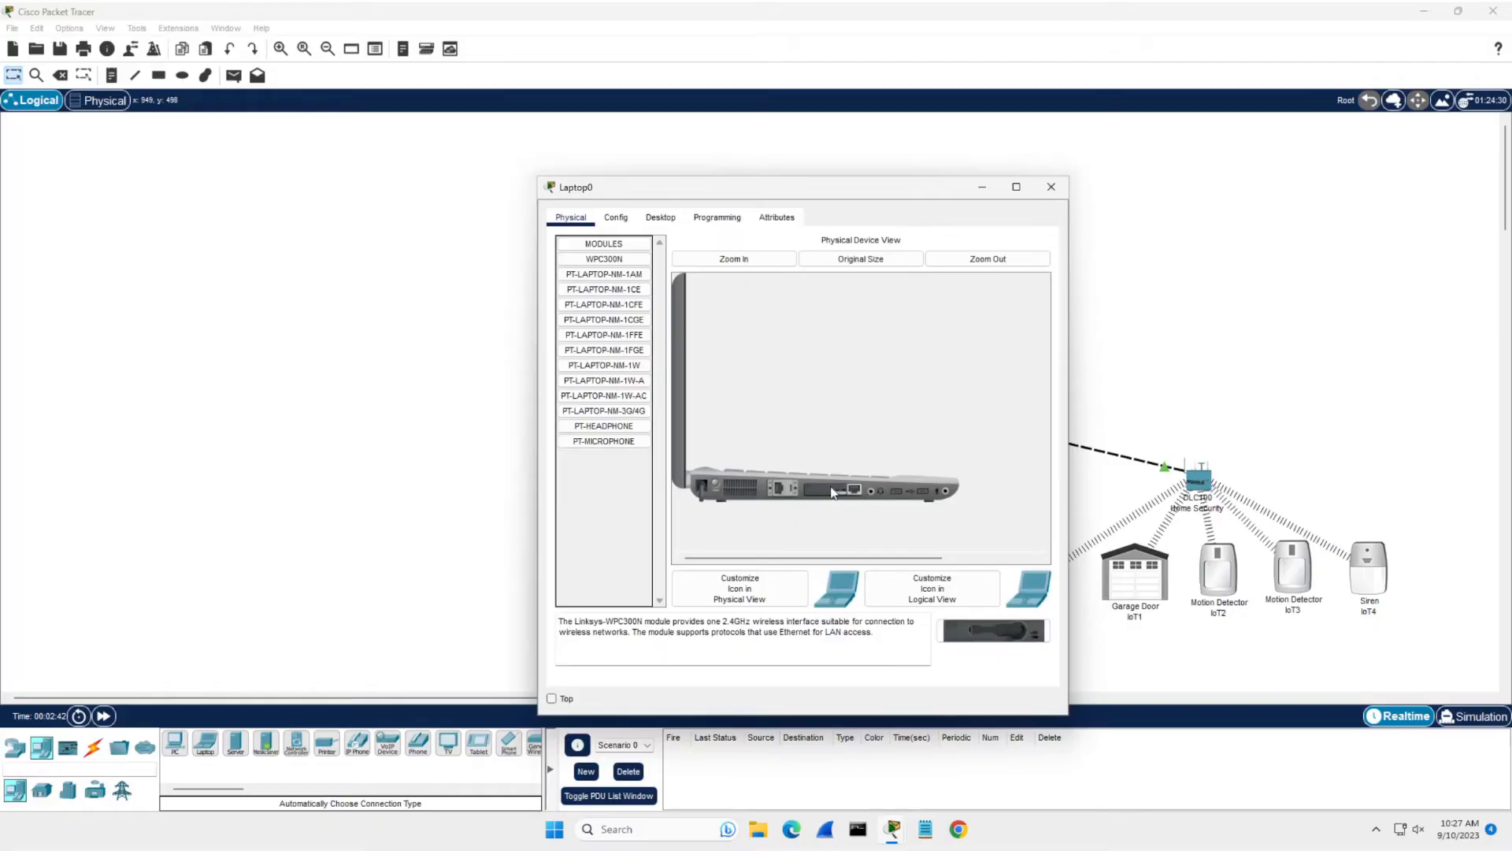
{"action": "left_click_drag", "start_coordinate": [850, 493], "coordinate": [618, 504]}
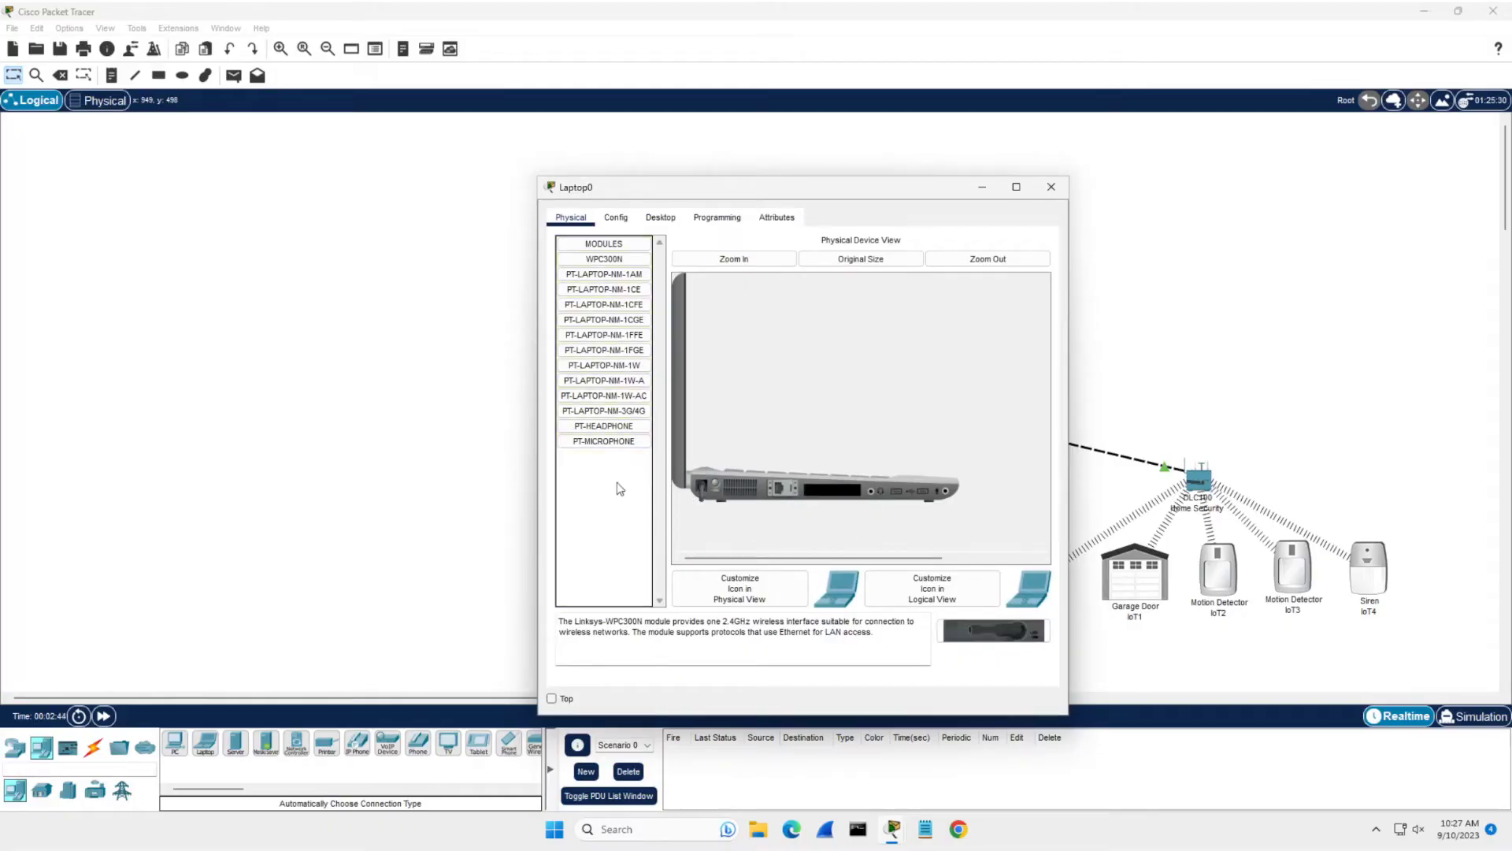
{"action": "left_click_drag", "start_coordinate": [582, 264], "coordinate": [754, 491]}
{"action": "left_click", "coordinate": [715, 486]}
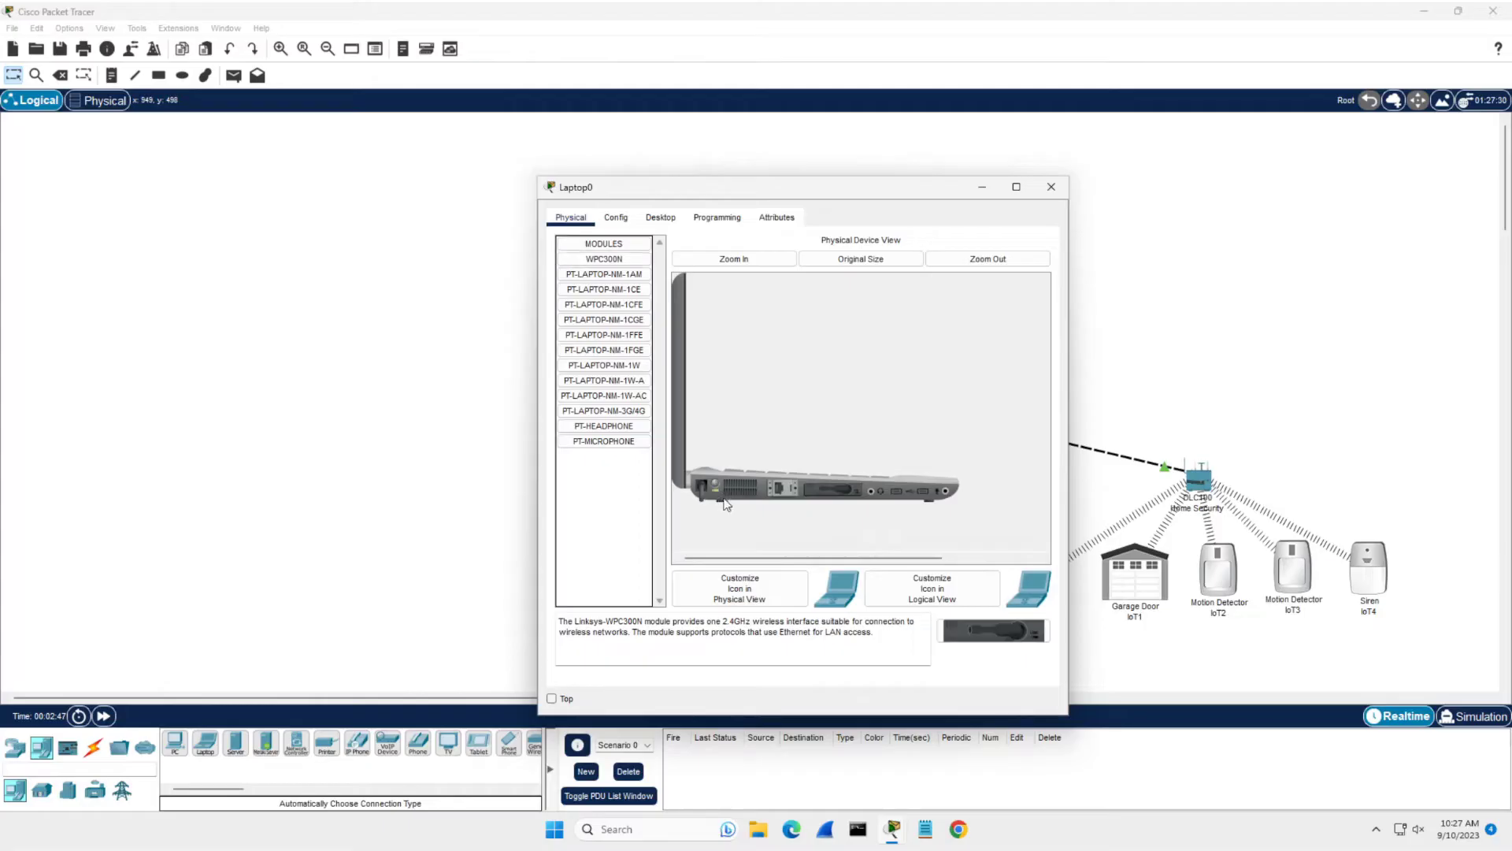
{"action": "left_click", "coordinate": [1054, 189]}
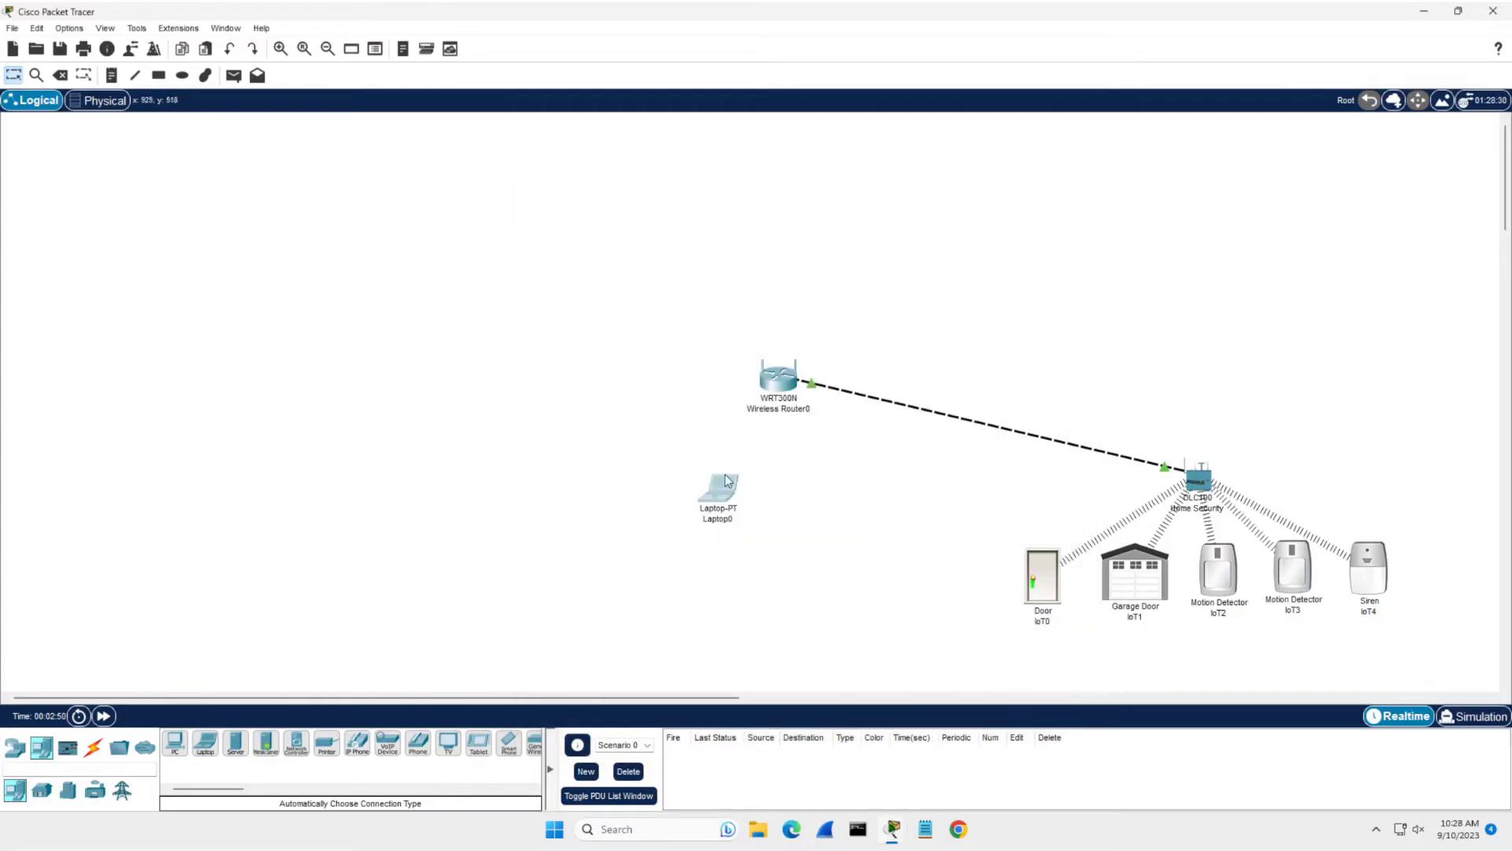
{"action": "mouse_move", "coordinate": [711, 495]}
{"action": "left_mouse_down"}
{"action": "mouse_move", "coordinate": [684, 497]}
{"action": "mouse_move", "coordinate": [886, 473]}
{"action": "mouse_move", "coordinate": [822, 496]}
{"action": "mouse_move", "coordinate": [693, 492]}
{"action": "left_mouse_up"}
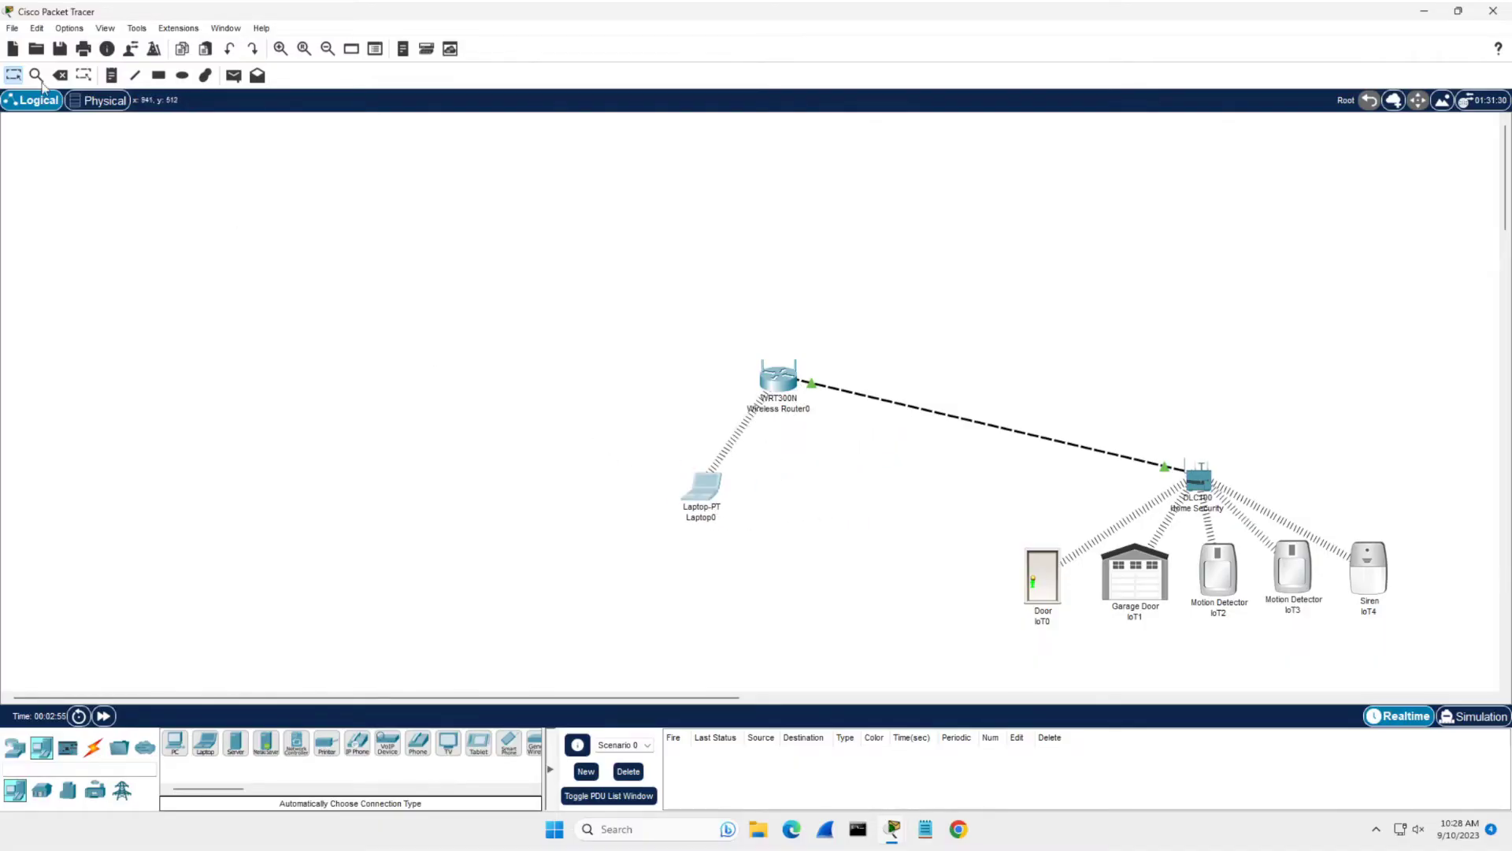
Copy and paste Laptop0, placing the duplicate Laptop0(1) just to its right
{"action": "left_click", "coordinate": [37, 28]}
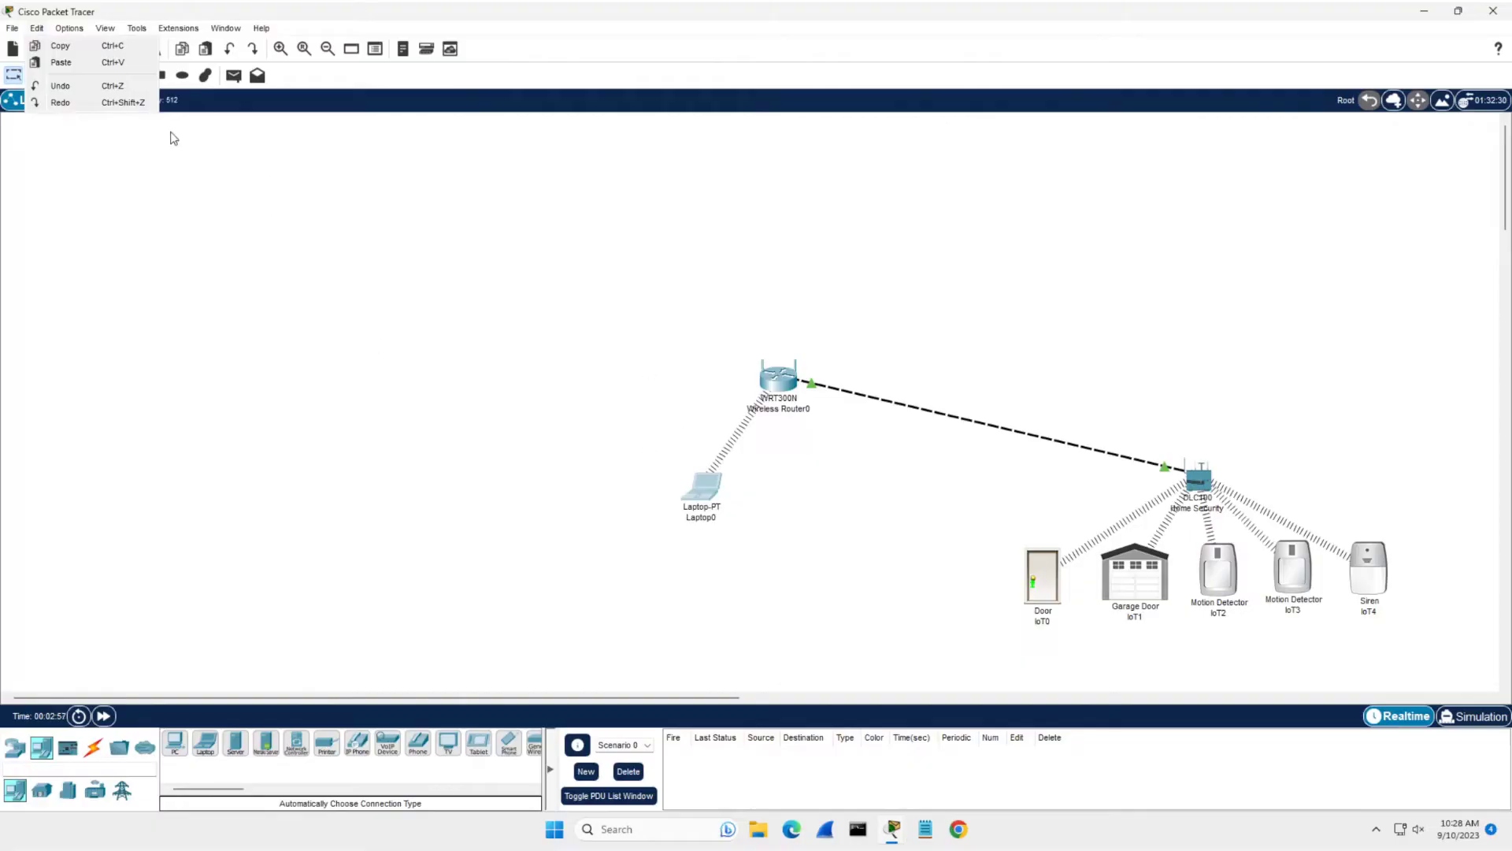
{"action": "left_click", "coordinate": [37, 27]}
{"action": "left_click", "coordinate": [37, 28]}
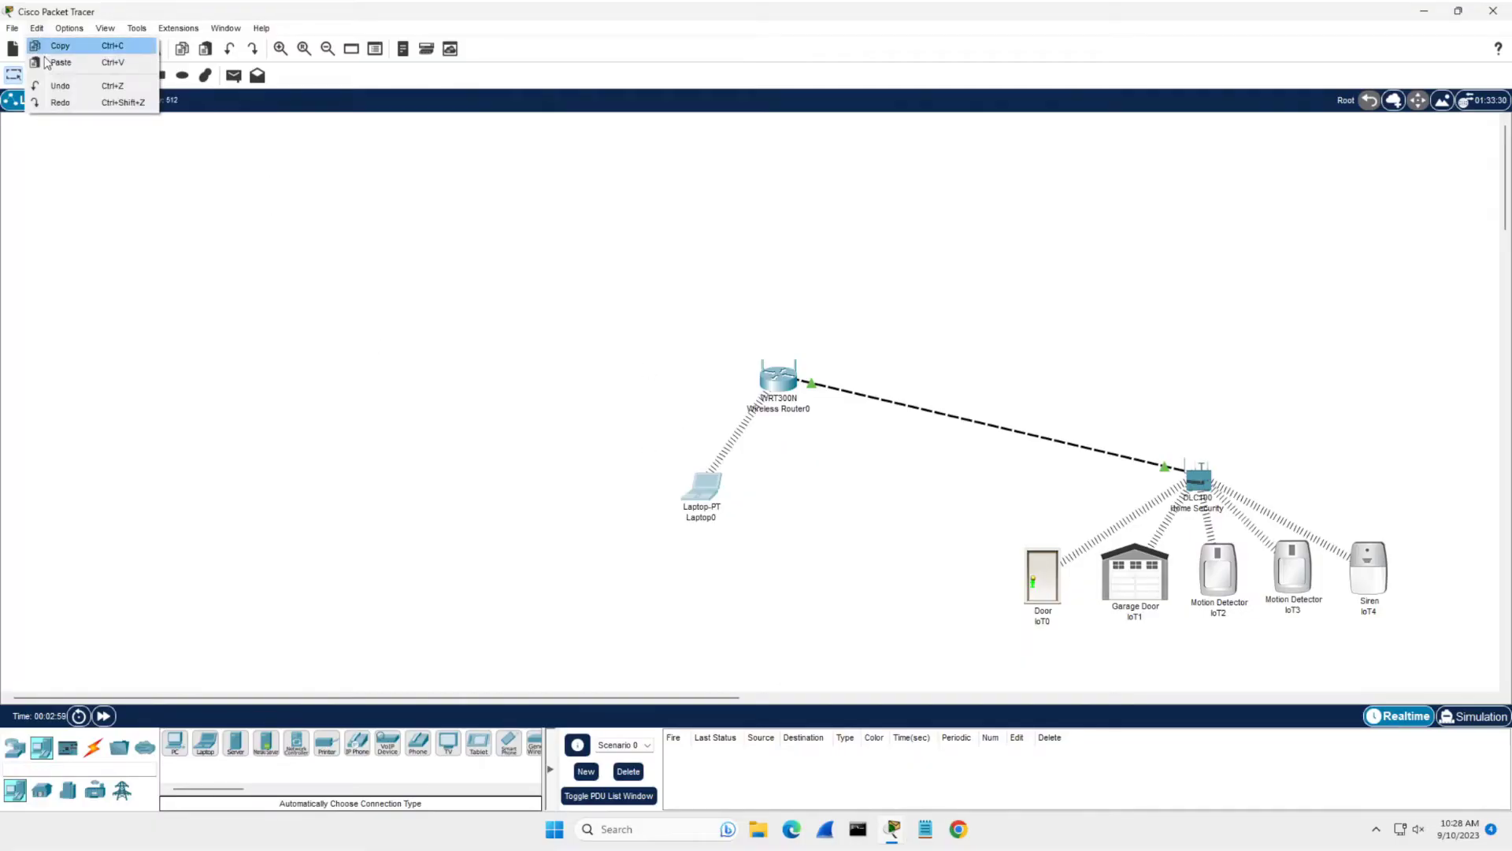
{"action": "left_click", "coordinate": [57, 62]}
{"action": "left_click_drag", "start_coordinate": [684, 440], "coordinate": [814, 494]}
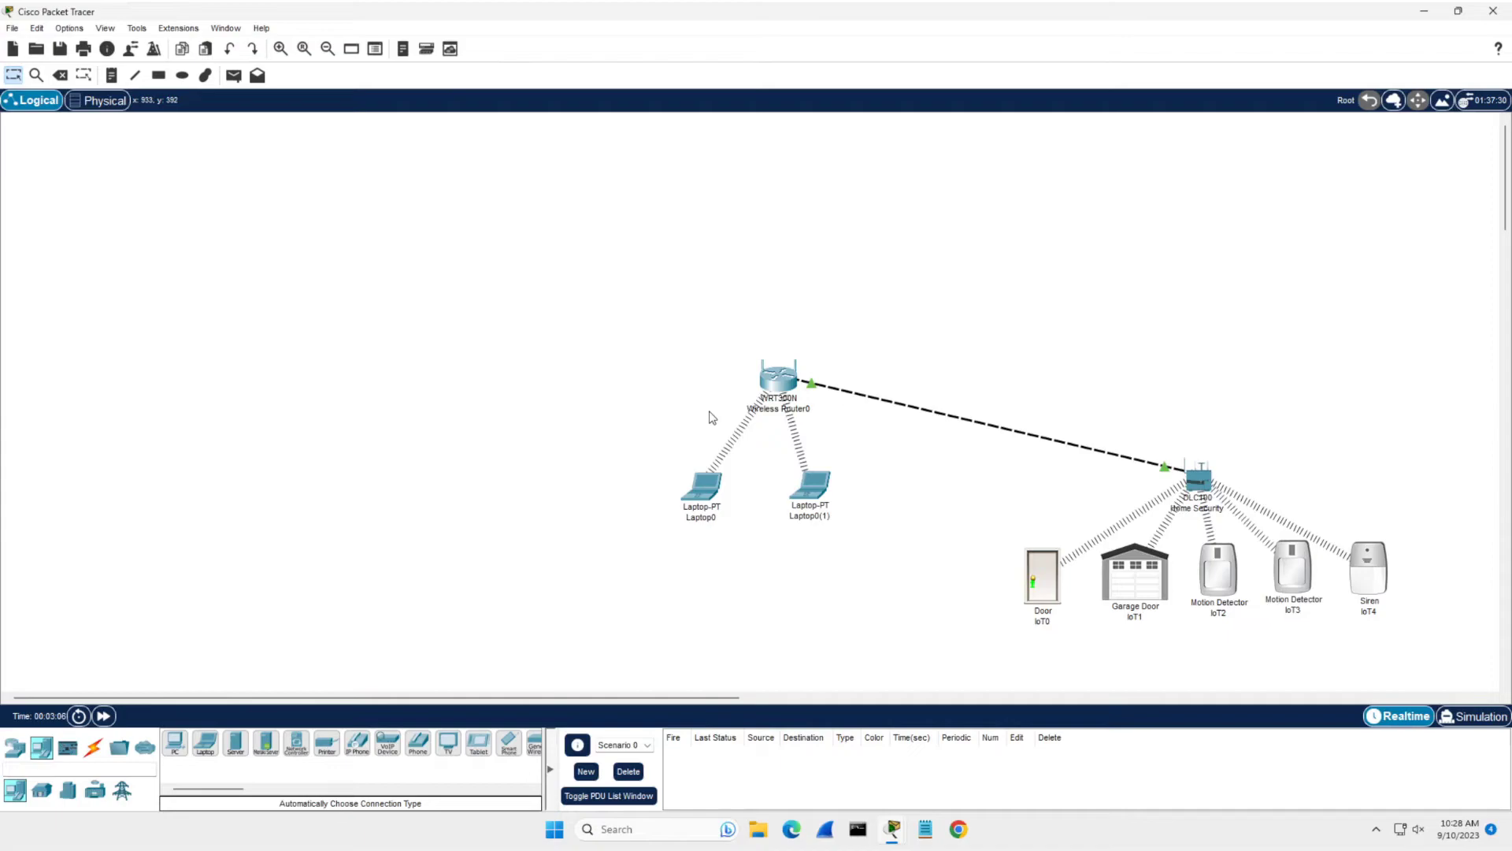
{"action": "left_click_drag", "start_coordinate": [812, 482], "coordinate": [824, 485]}
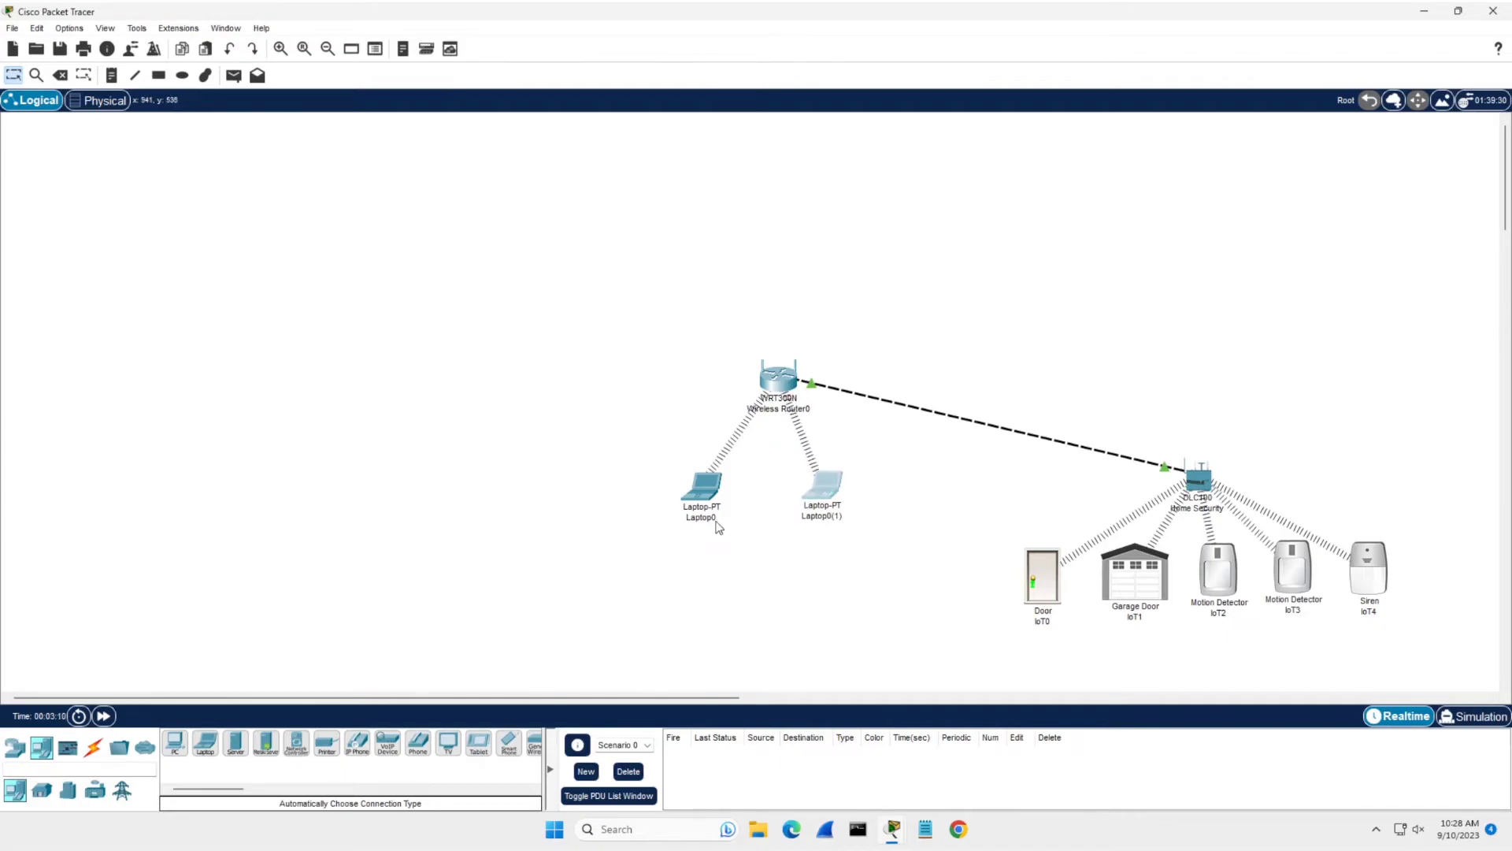
{"action": "mouse_move", "coordinate": [718, 526]}
Add a 'home security' text note just above the Home Security gateway
{"action": "left_click", "coordinate": [111, 75]}
{"action": "left_click", "coordinate": [1195, 461]}
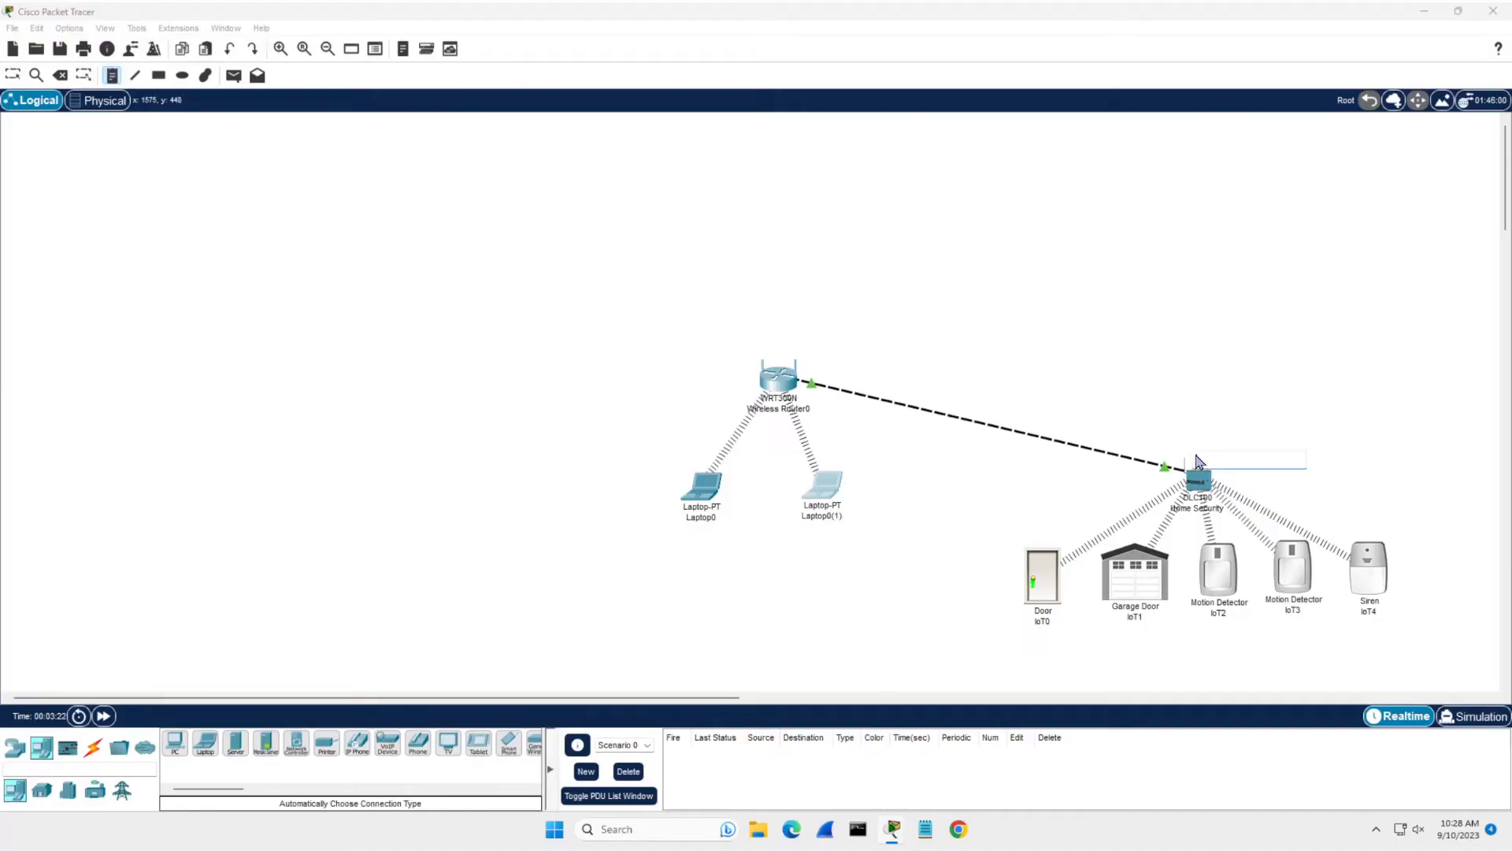
{"action": "type", "text": "Home"}
{"action": "left_click", "coordinate": [13, 74]}
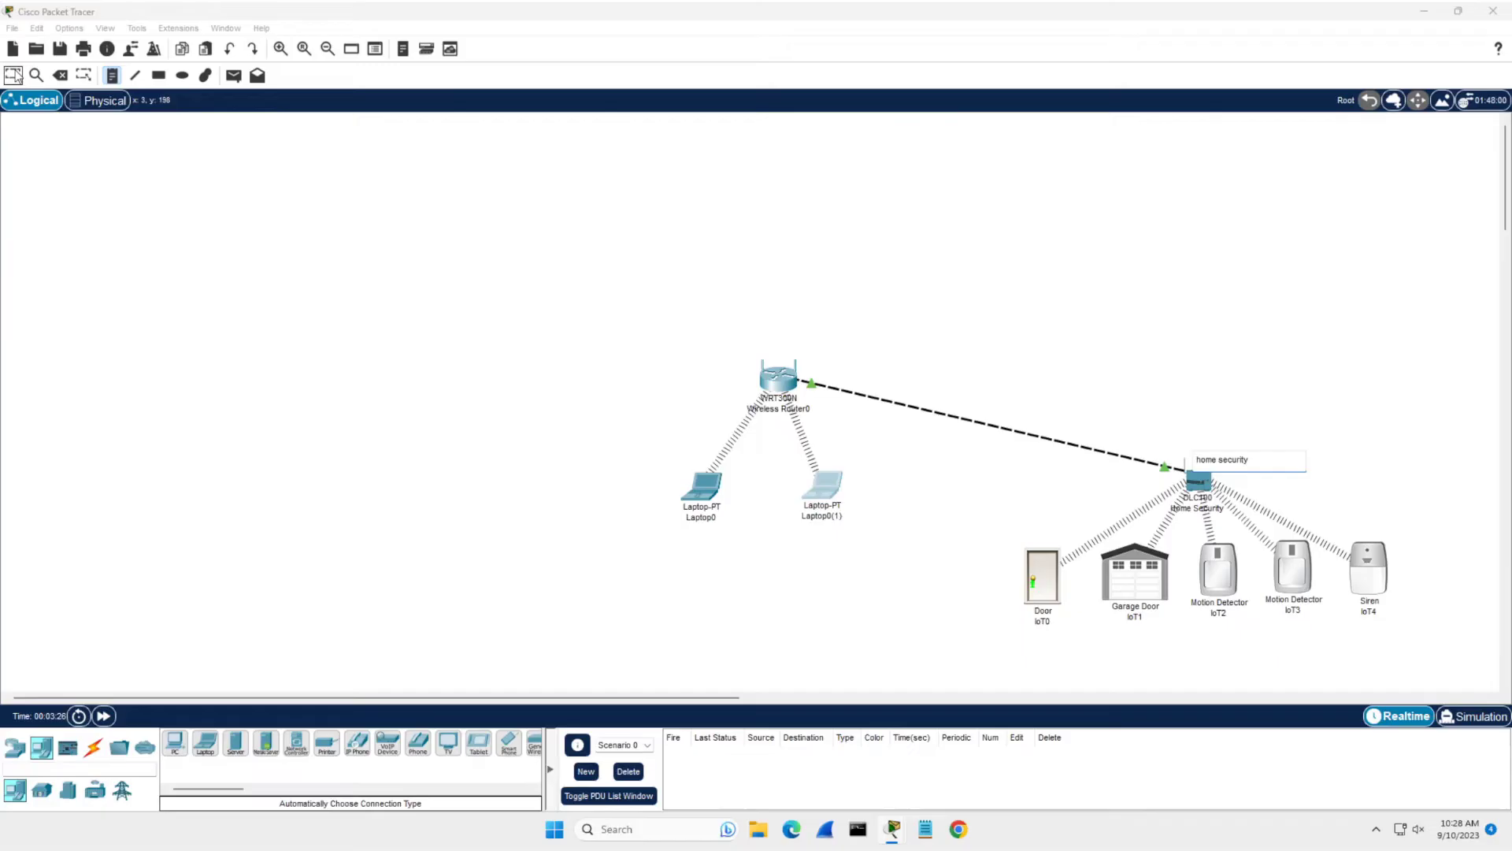
{"action": "left_click_drag", "start_coordinate": [1231, 468], "coordinate": [1231, 460]}
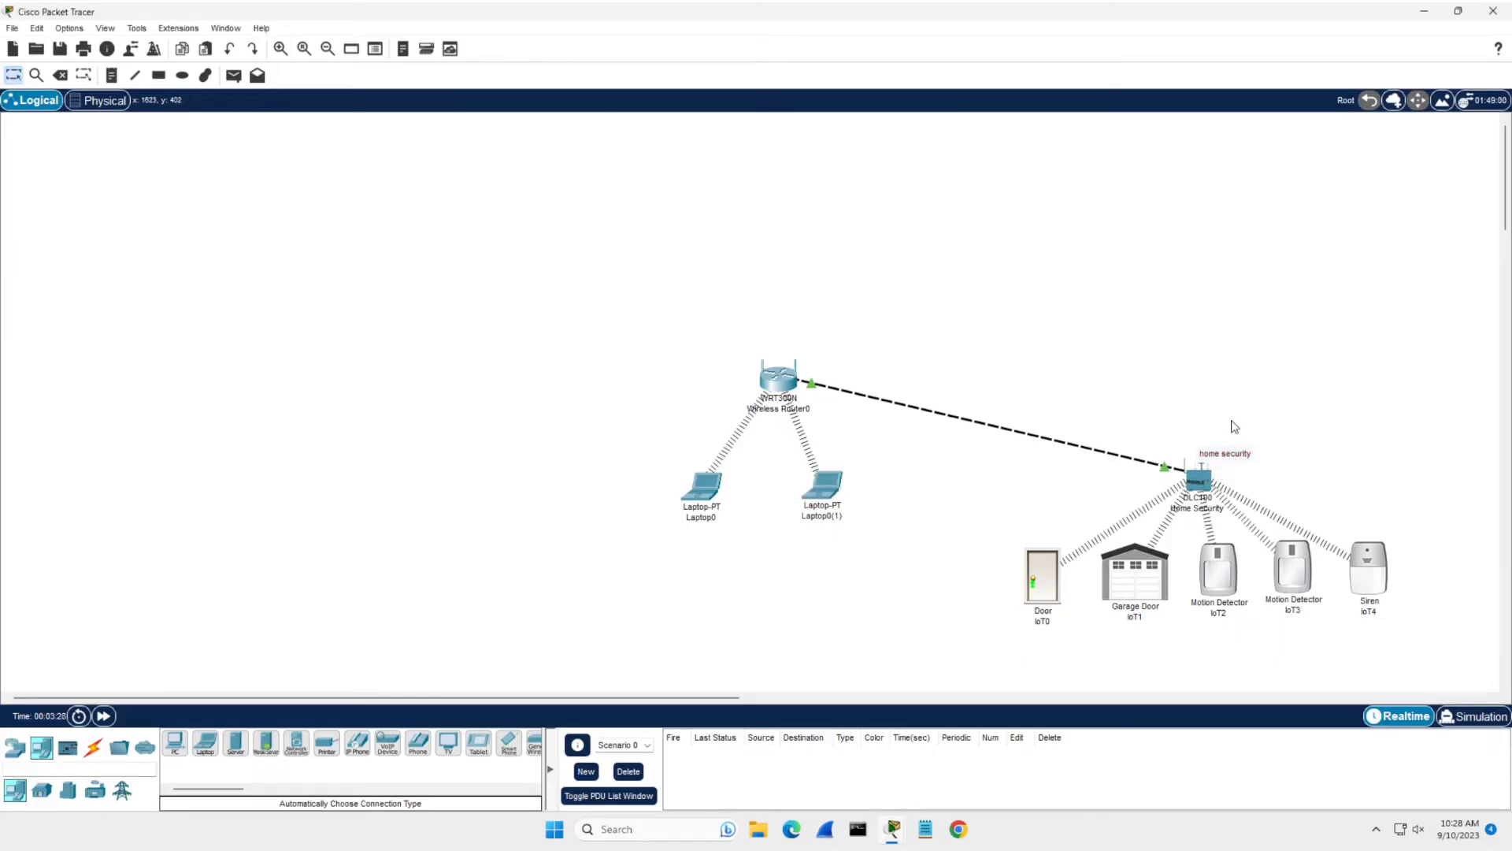
{"action": "left_click", "coordinate": [12, 754]}
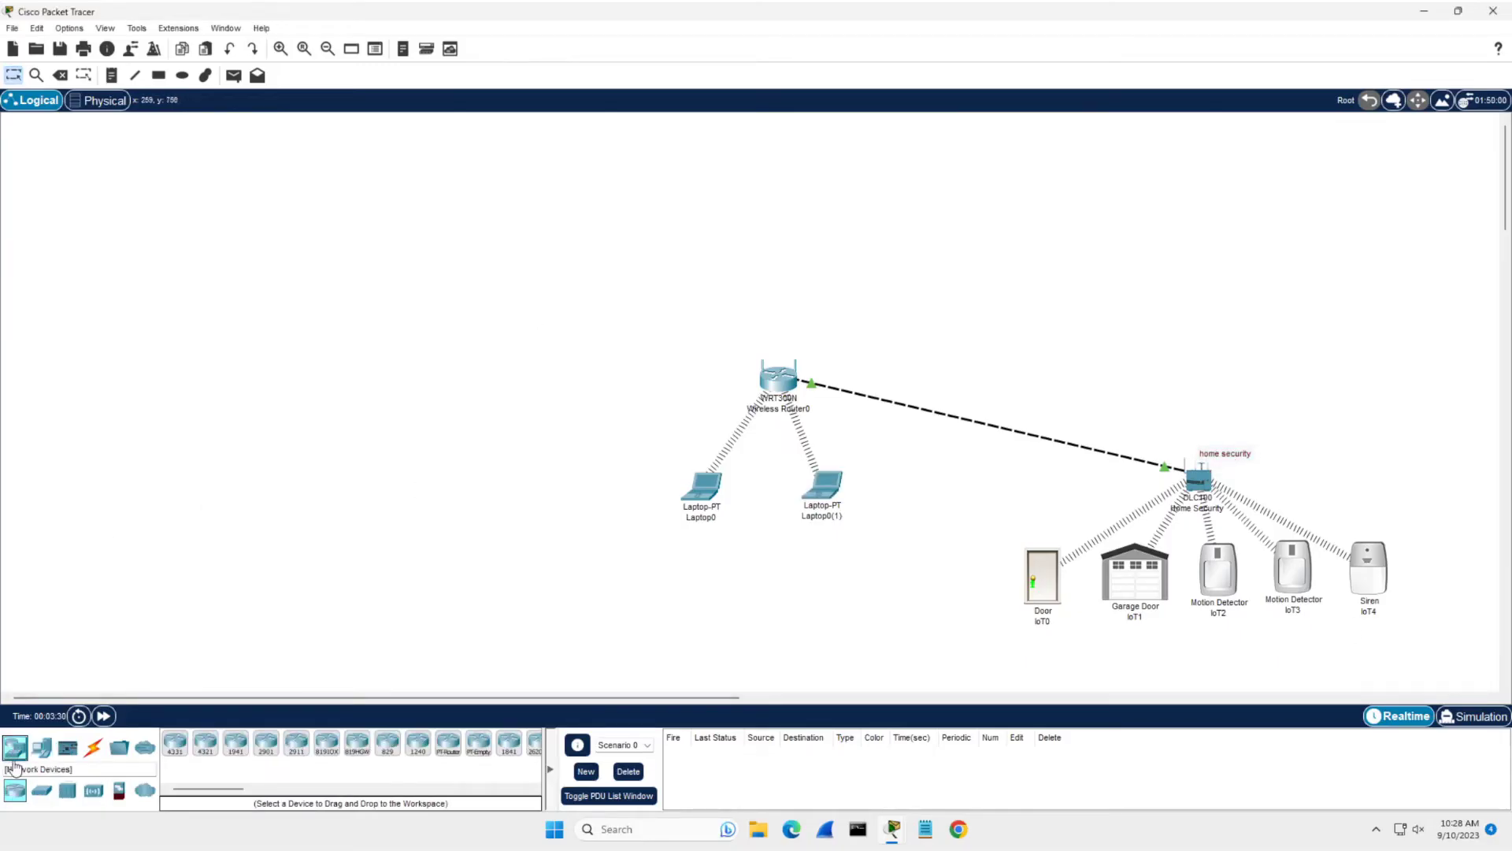
Place another home gateway, rename it 'Kitchen Home Living', and set it above Home Security
{"action": "left_click", "coordinate": [94, 789]}
{"action": "left_click", "coordinate": [483, 743]}
{"action": "left_click", "coordinate": [460, 492]}
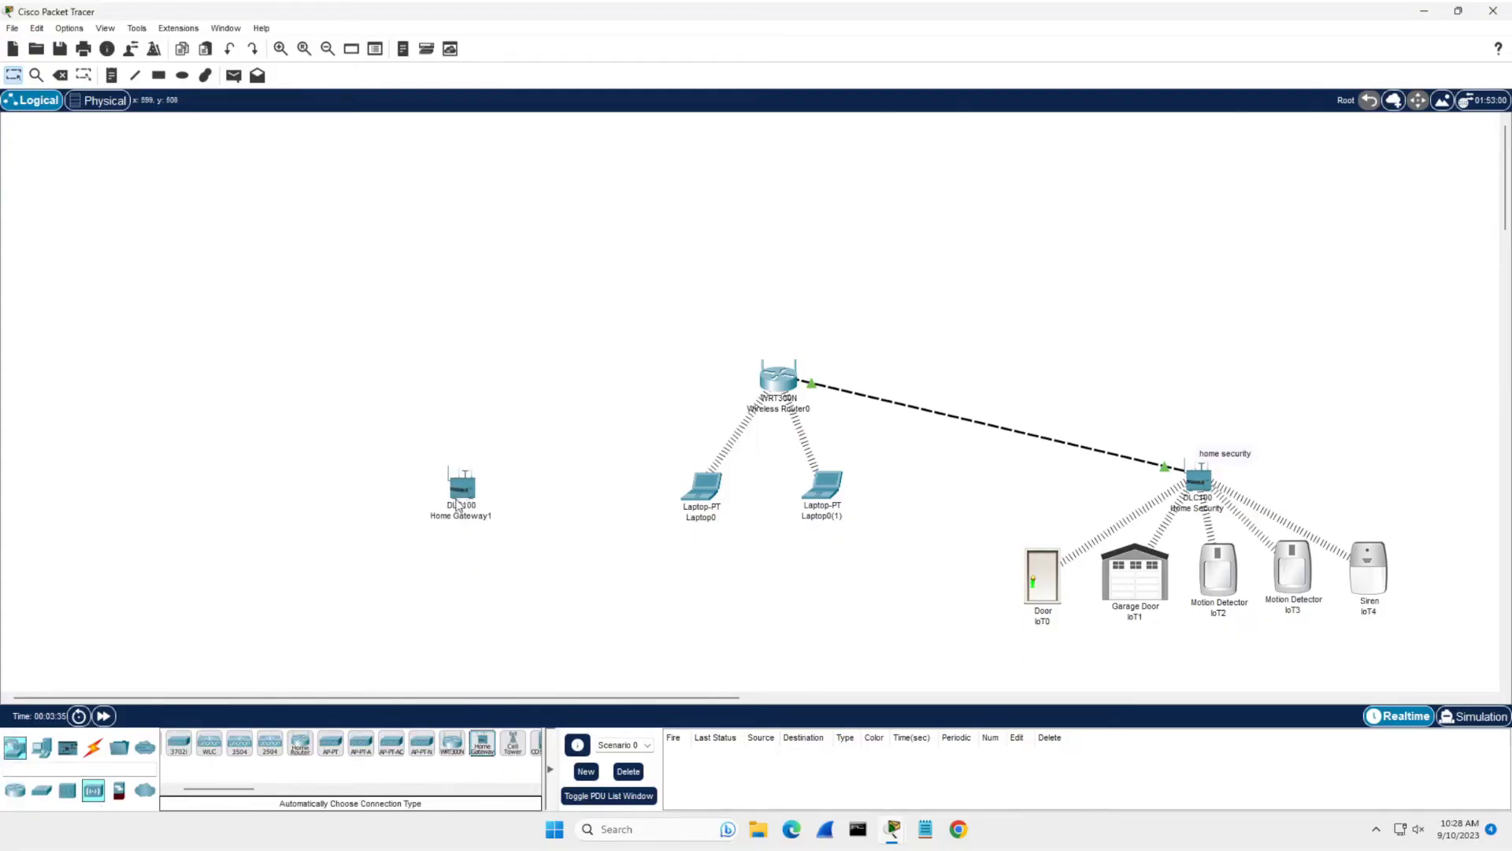
{"action": "left_click_drag", "start_coordinate": [457, 504], "coordinate": [1193, 178]}
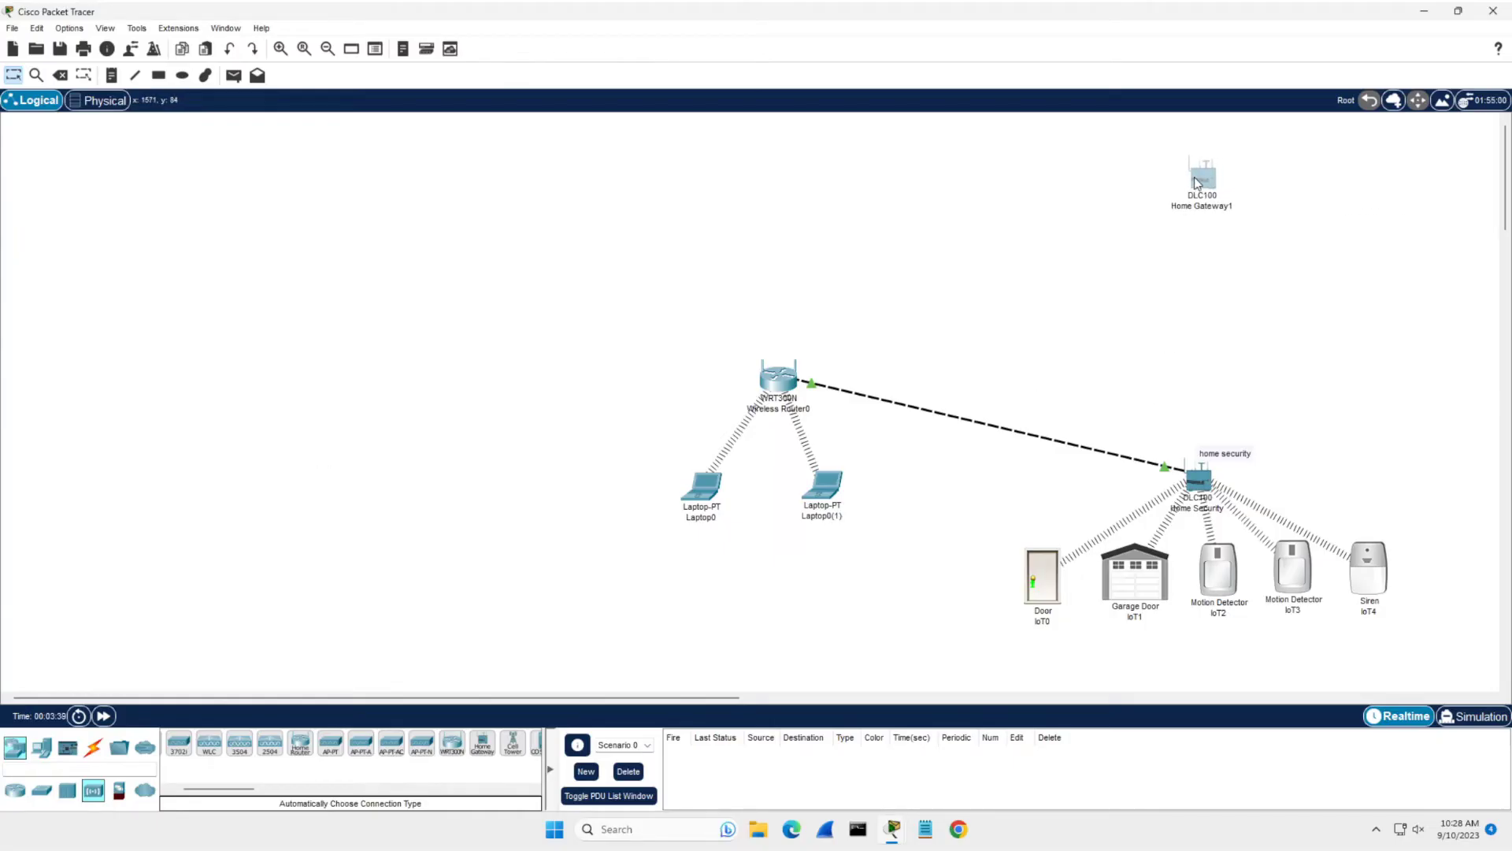
{"action": "left_click", "coordinate": [1206, 207]}
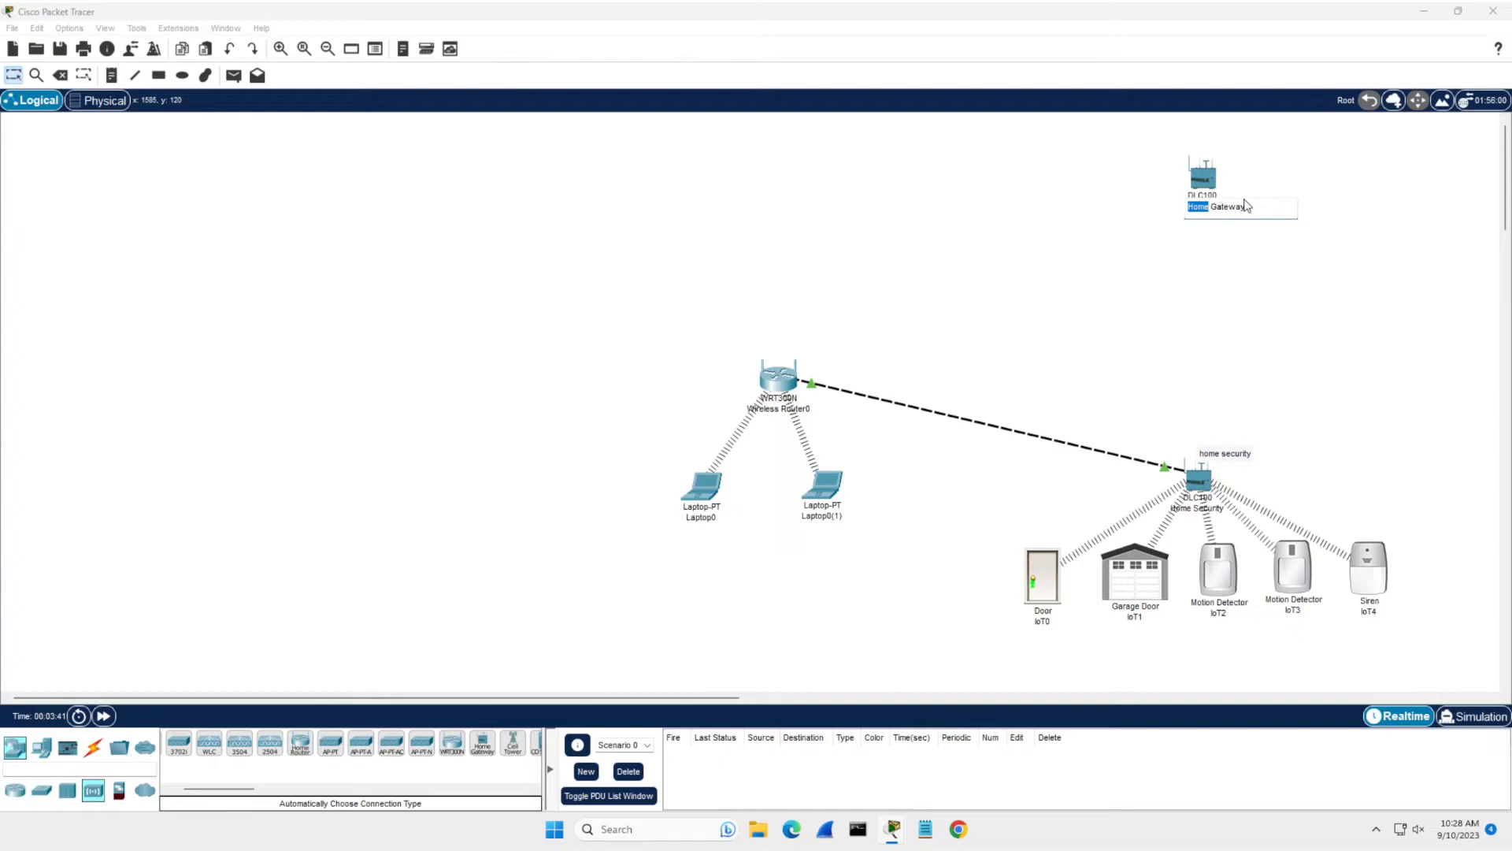
{"action": "type", "text": "Kitchen Home Living"}
{"action": "key", "text": "Return"}
{"action": "left_click_drag", "start_coordinate": [1199, 176], "coordinate": [1196, 317]}
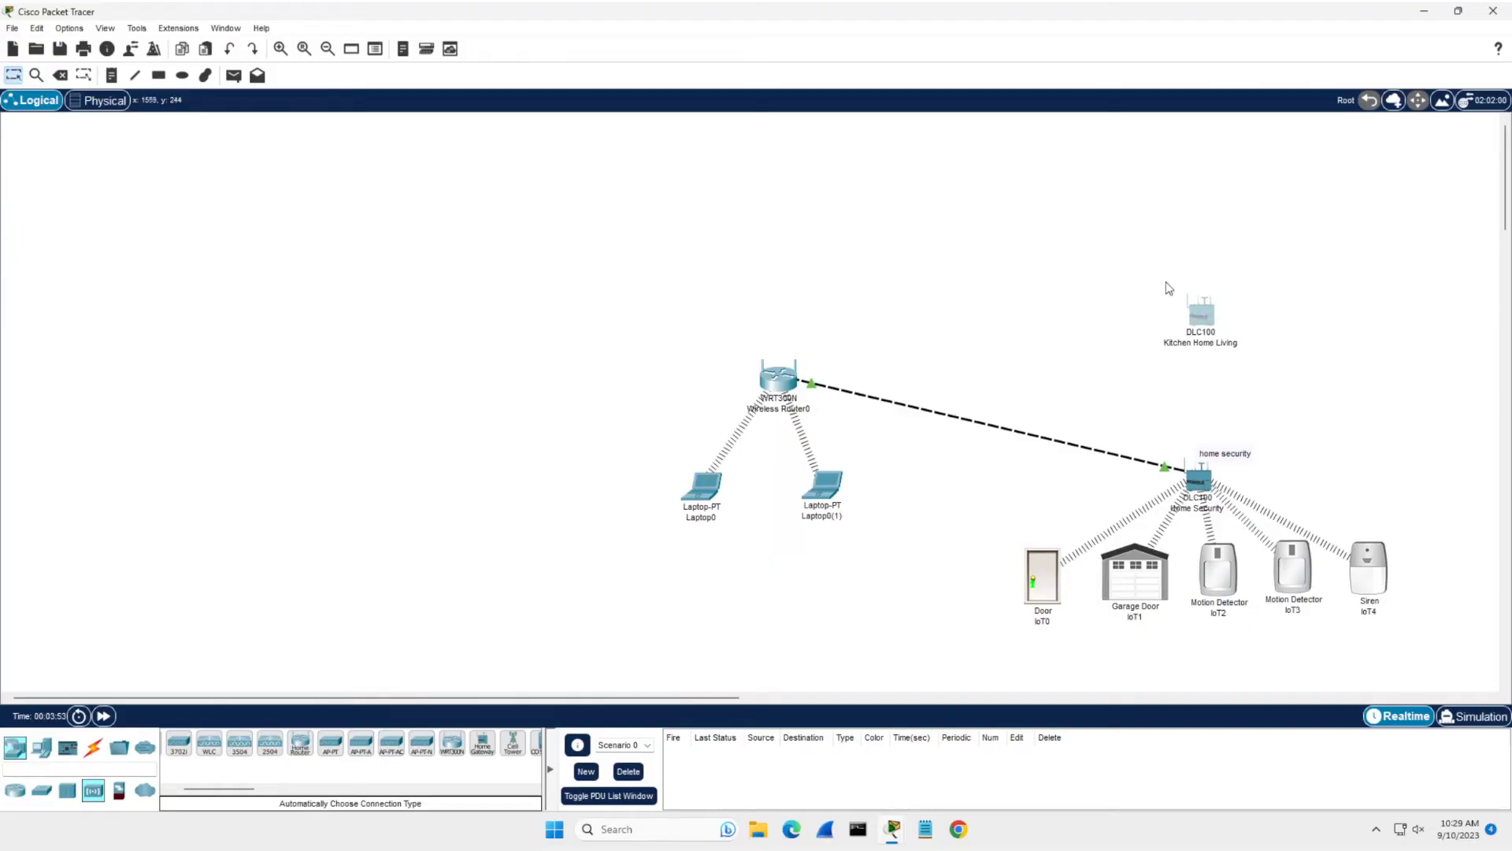
Cable the Kitchen Home Living gateway to Wireless Router0 with the automatic connection type
{"action": "left_click", "coordinate": [96, 745]}
{"action": "left_click", "coordinate": [175, 743]}
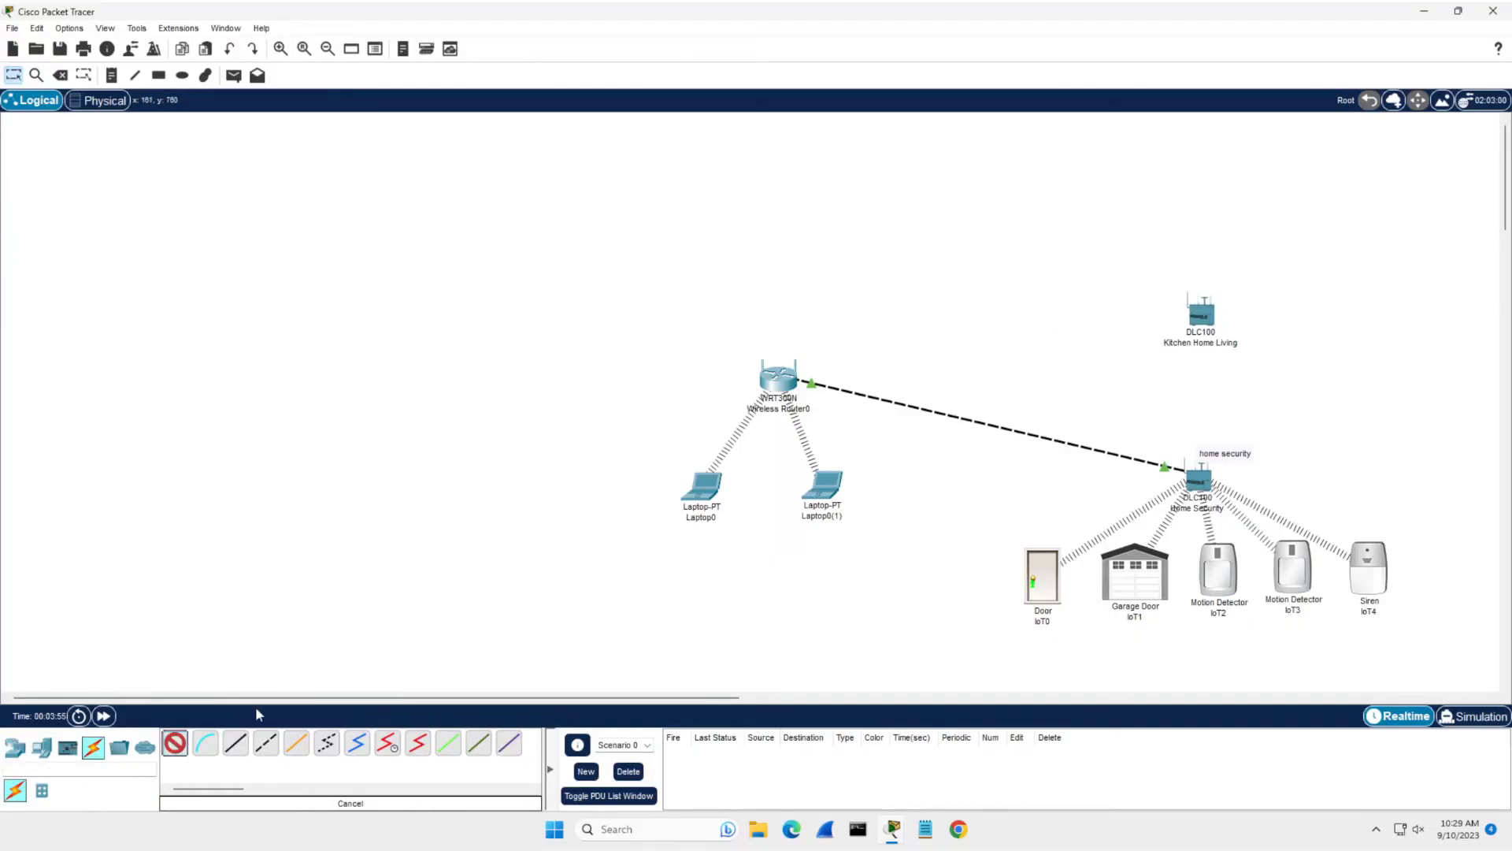
{"action": "left_click", "coordinate": [1200, 314]}
{"action": "left_click", "coordinate": [778, 381]}
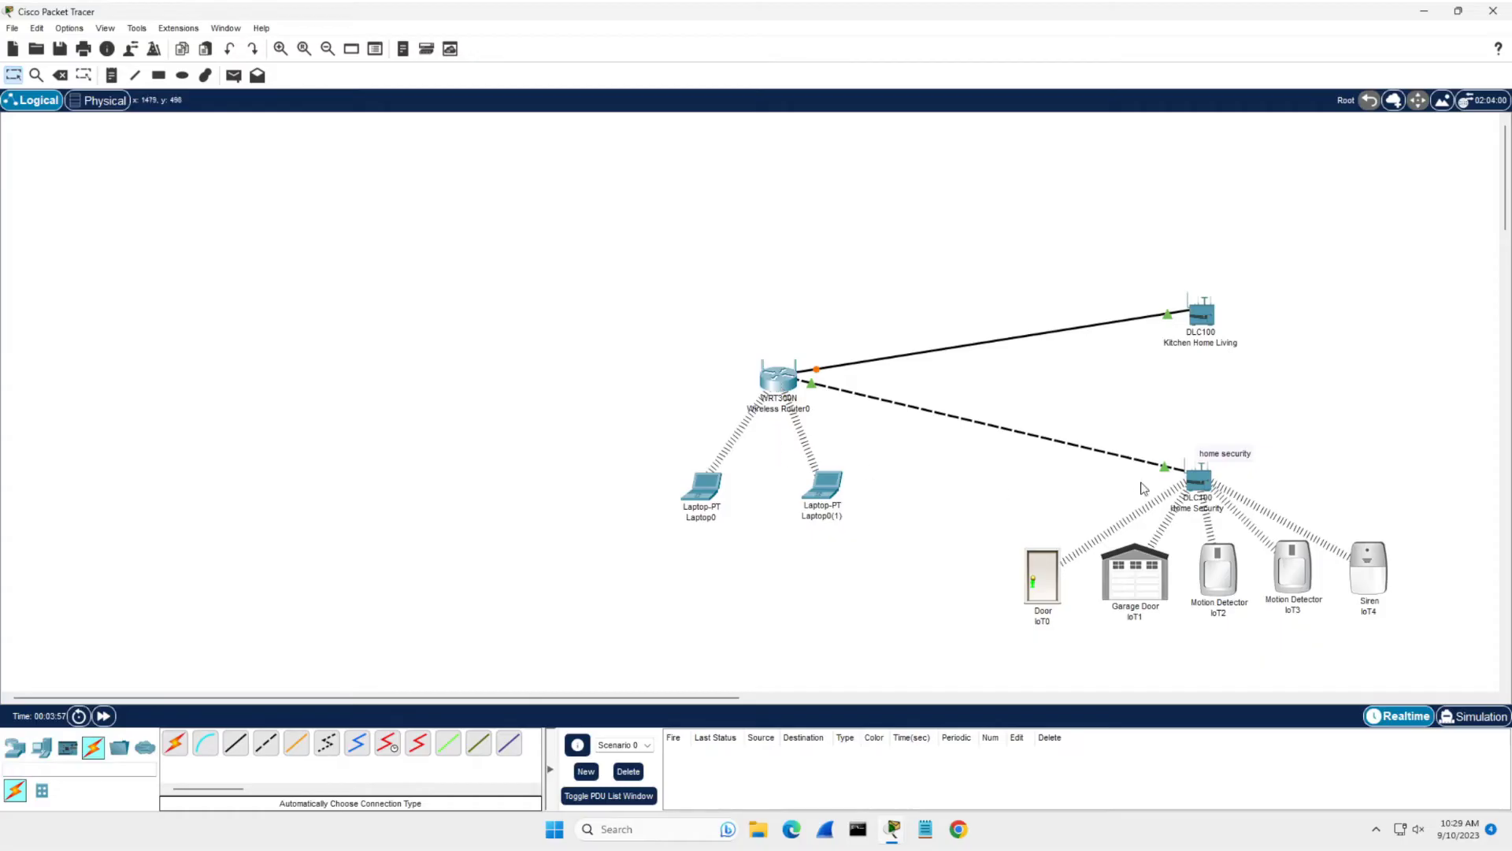
Bring up the End Devices > Home IoT device list
{"action": "left_click", "coordinate": [22, 750]}
{"action": "left_click", "coordinate": [41, 746]}
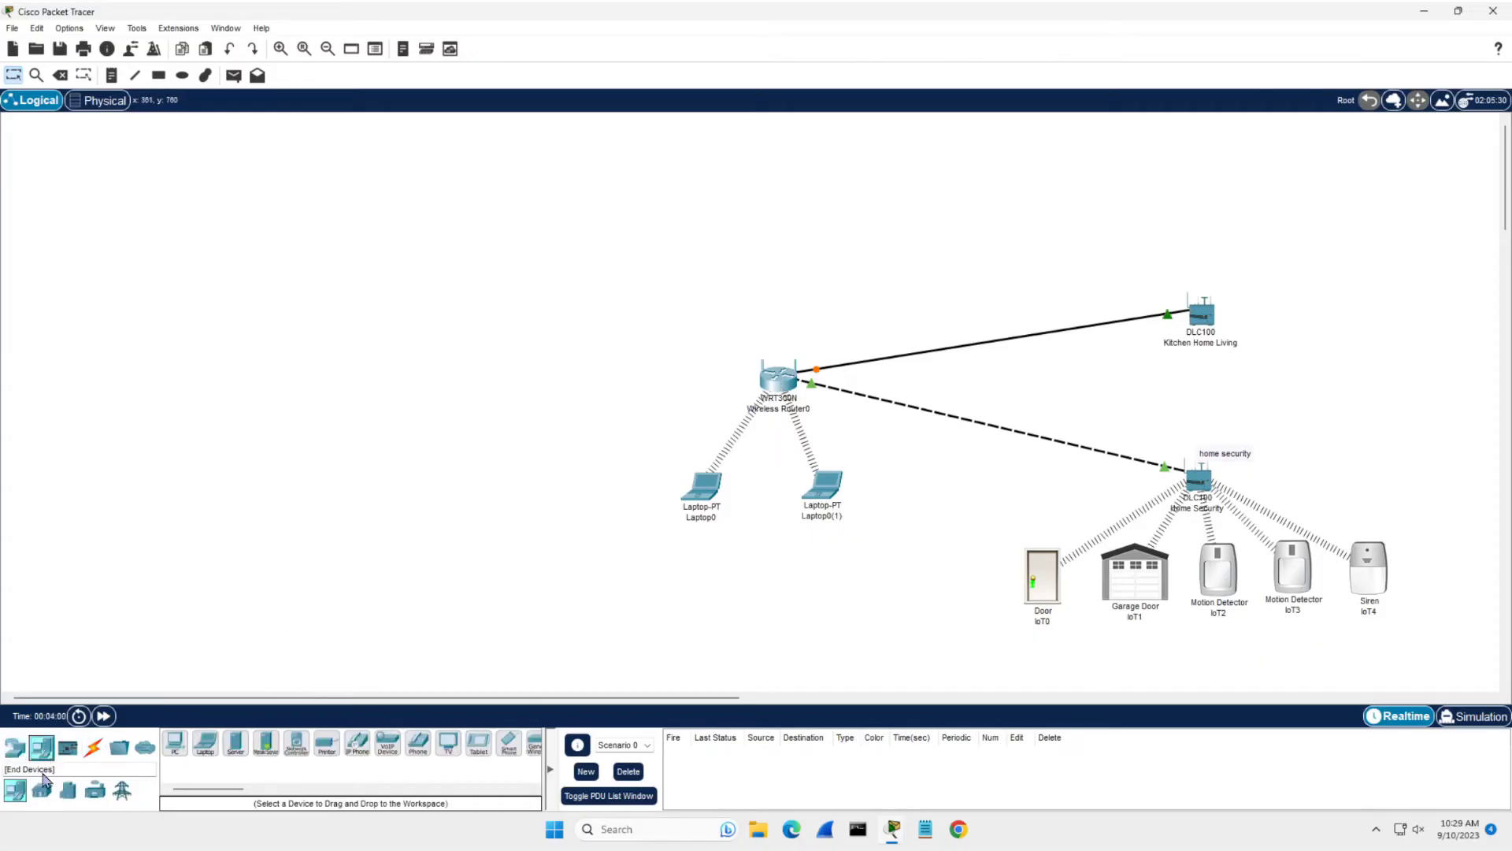
{"action": "left_click", "coordinate": [43, 794]}
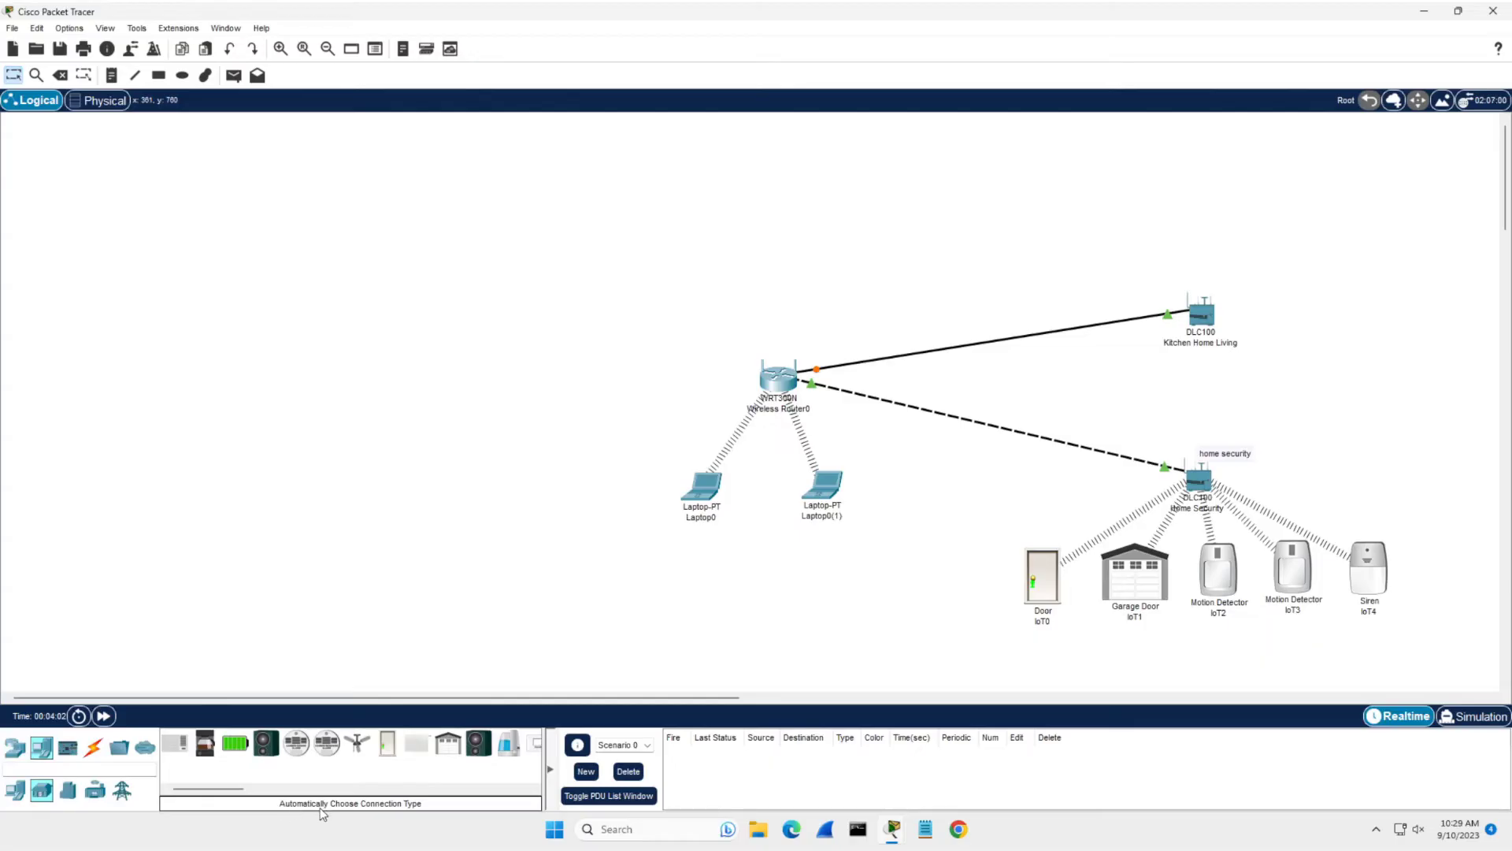
Add a CO detector, ceiling fan and light beside the Kitchen Home Living gateway
{"action": "left_click_drag", "start_coordinate": [331, 750], "coordinate": [1339, 335]}
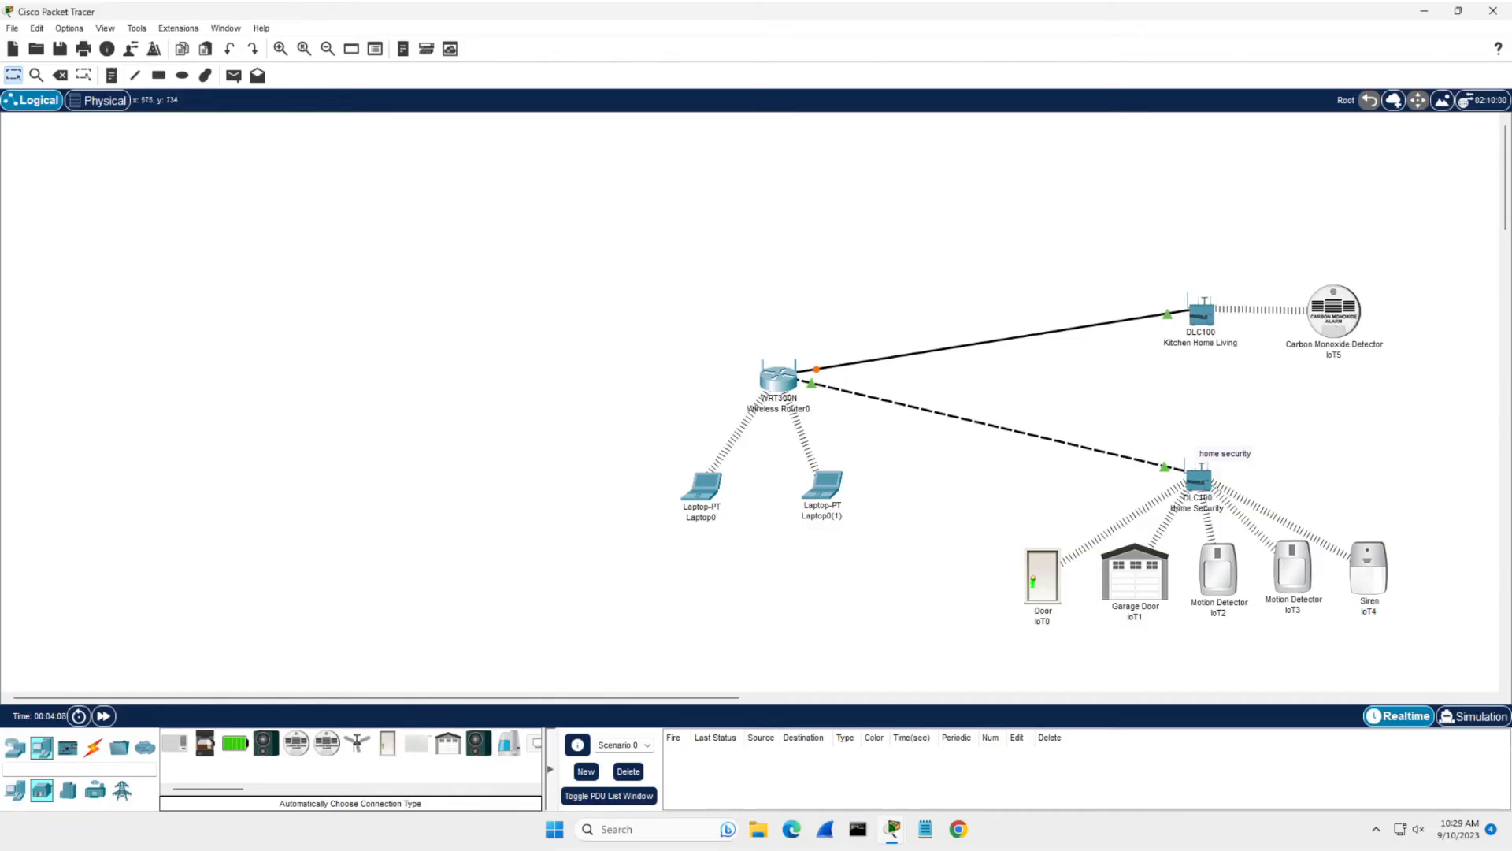
{"action": "left_click_drag", "start_coordinate": [357, 742], "coordinate": [1335, 226]}
{"action": "left_click_drag", "start_coordinate": [237, 788], "coordinate": [288, 791]}
{"action": "left_click_drag", "start_coordinate": [396, 742], "coordinate": [1235, 154]}
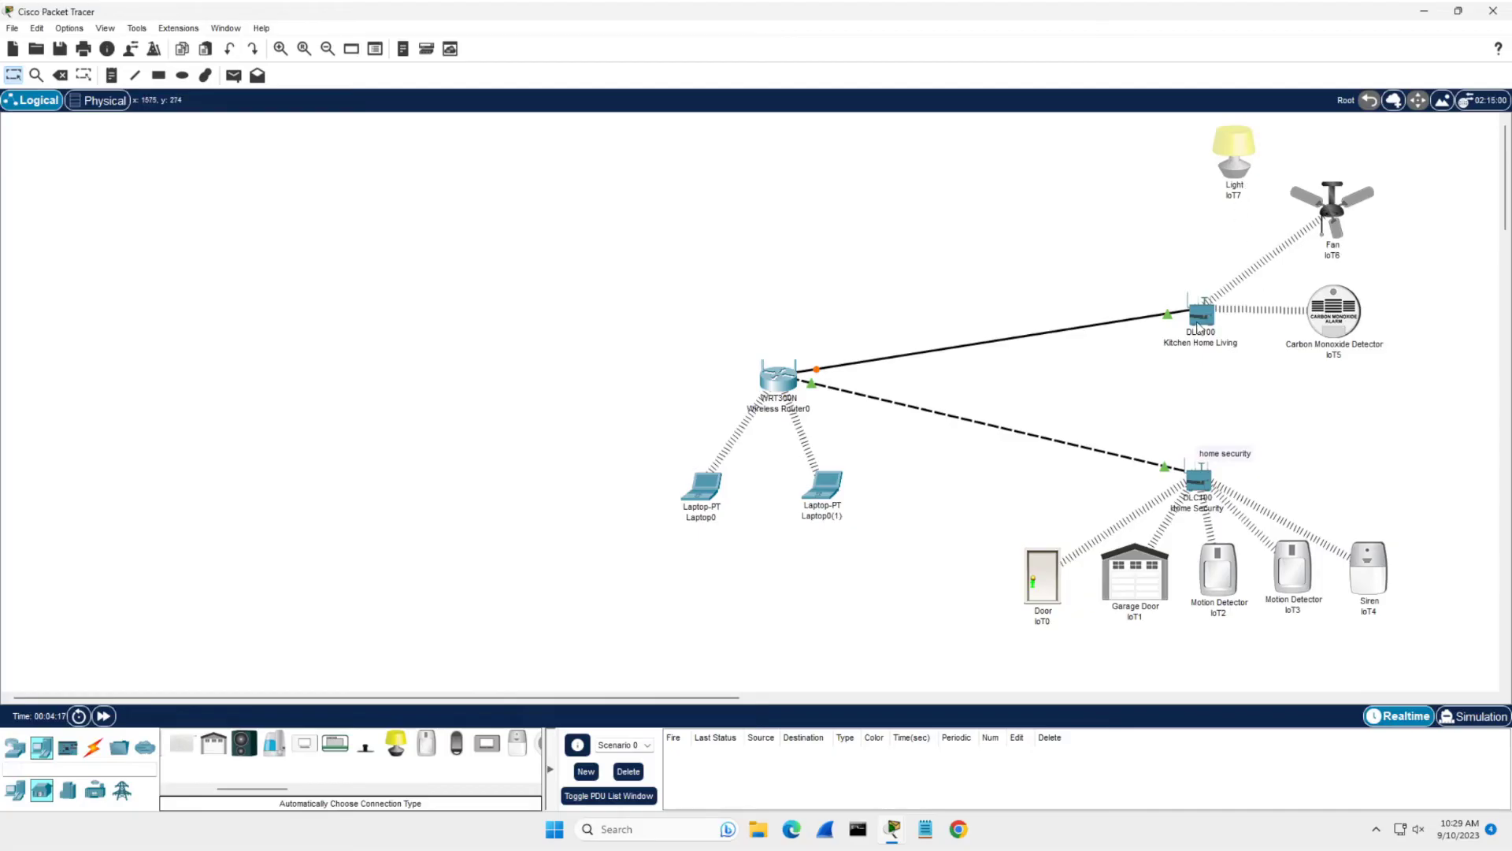
{"action": "left_click_drag", "start_coordinate": [1329, 214], "coordinate": [1333, 206]}
{"action": "left_click_drag", "start_coordinate": [1318, 295], "coordinate": [1336, 288]}
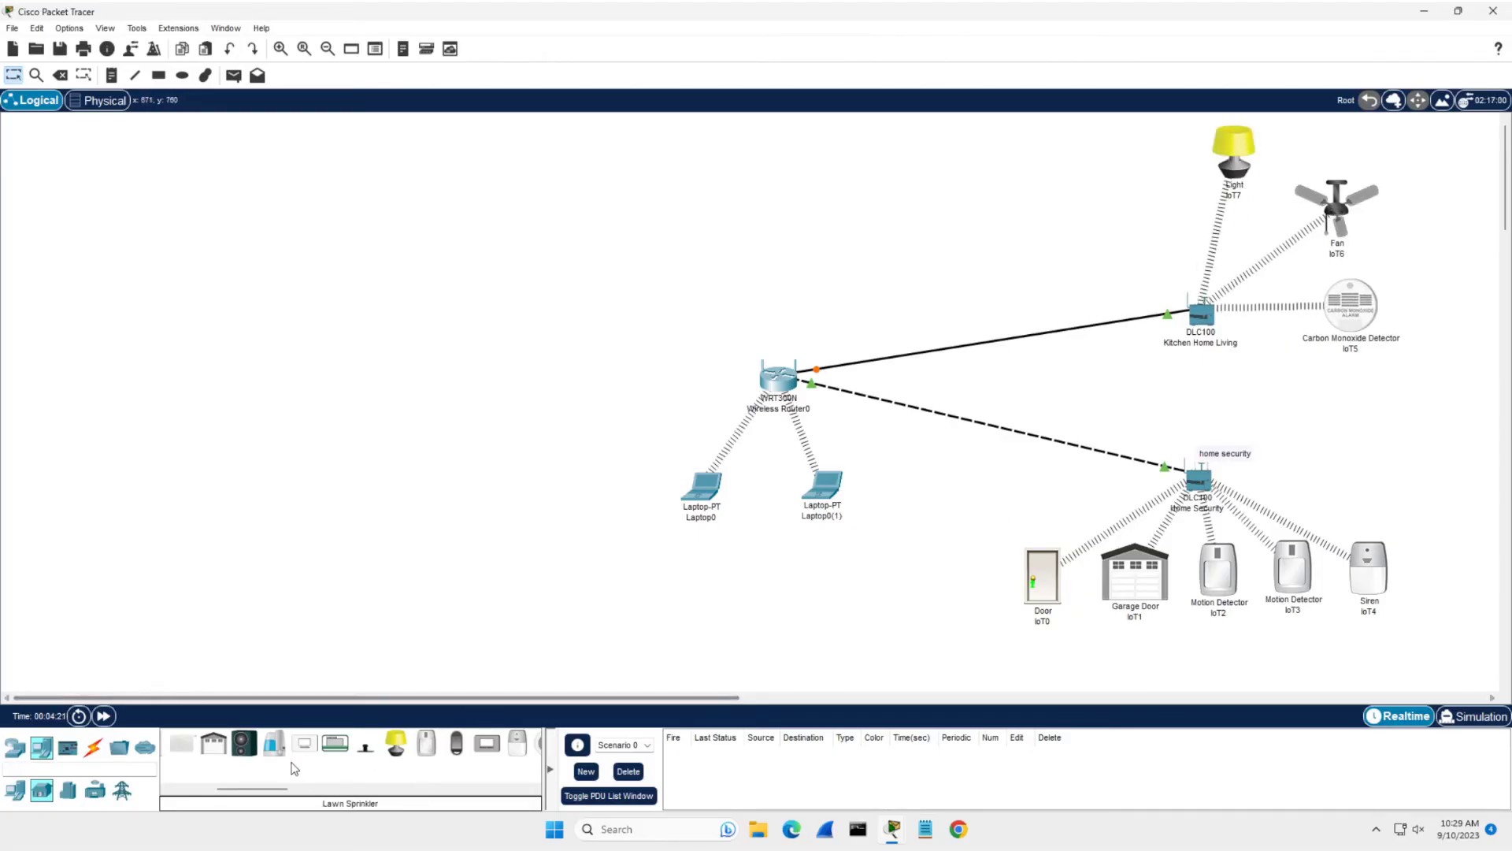
{"action": "left_click_drag", "start_coordinate": [260, 789], "coordinate": [279, 790]}
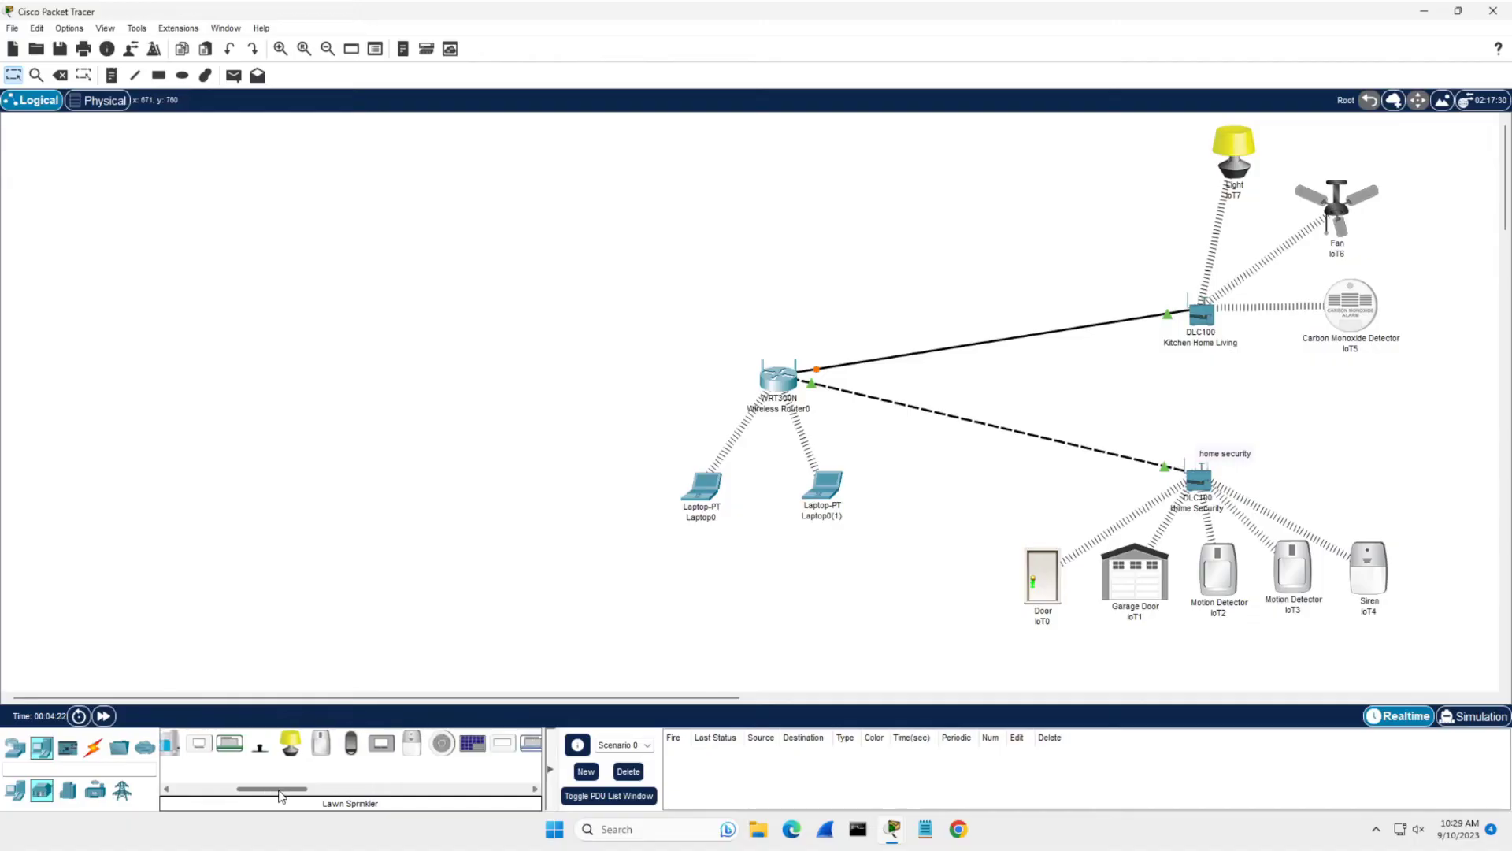
Add a thermostat, window and appliance around the Kitchen Home Living gateway
{"action": "left_click", "coordinate": [350, 744]}
{"action": "left_click_drag", "start_coordinate": [299, 787], "coordinate": [351, 787]}
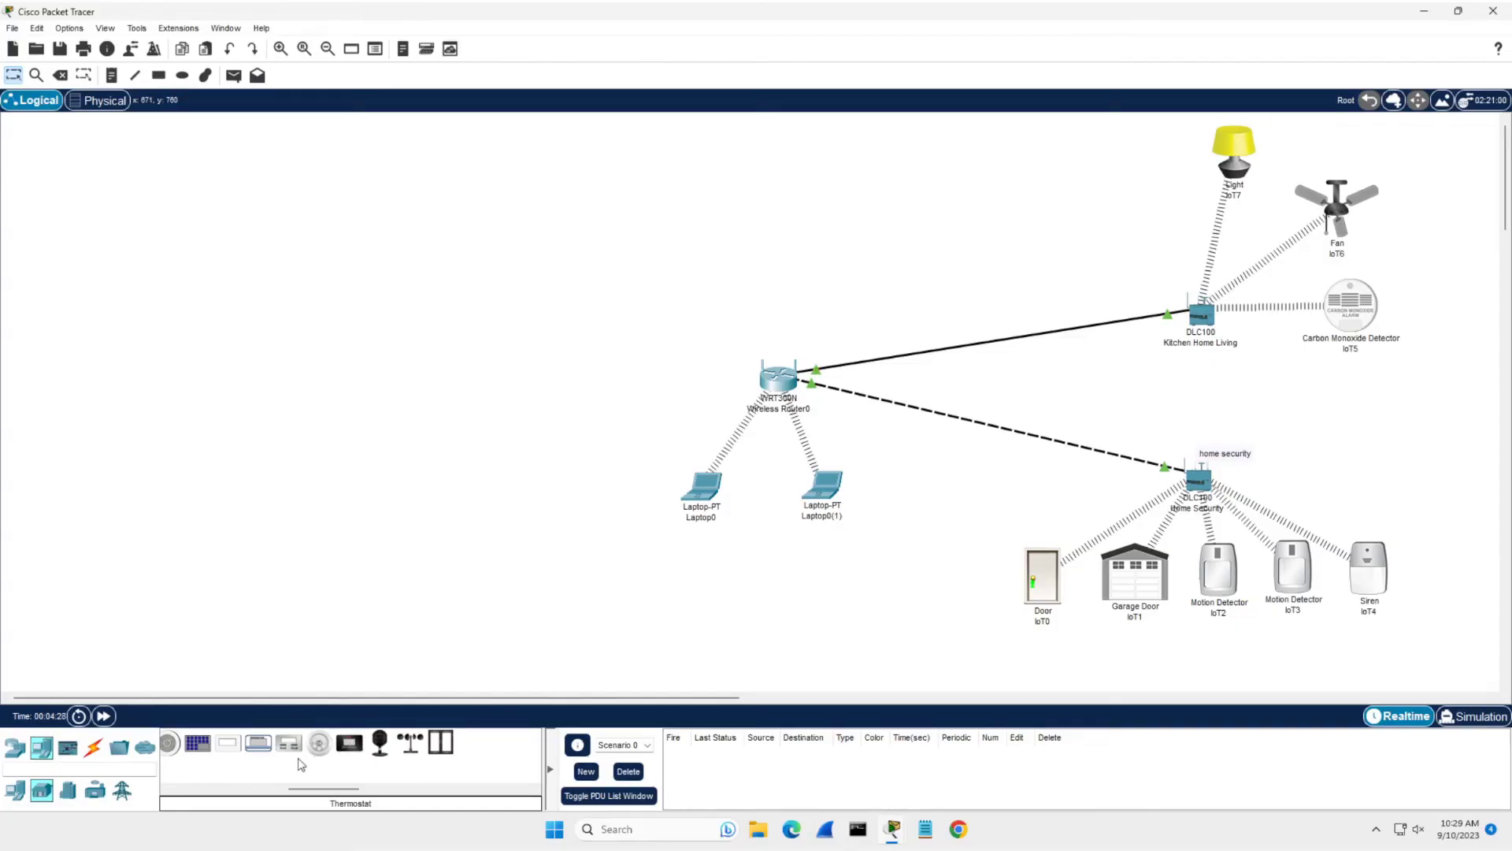
{"action": "left_click_drag", "start_coordinate": [301, 763], "coordinate": [1124, 189]}
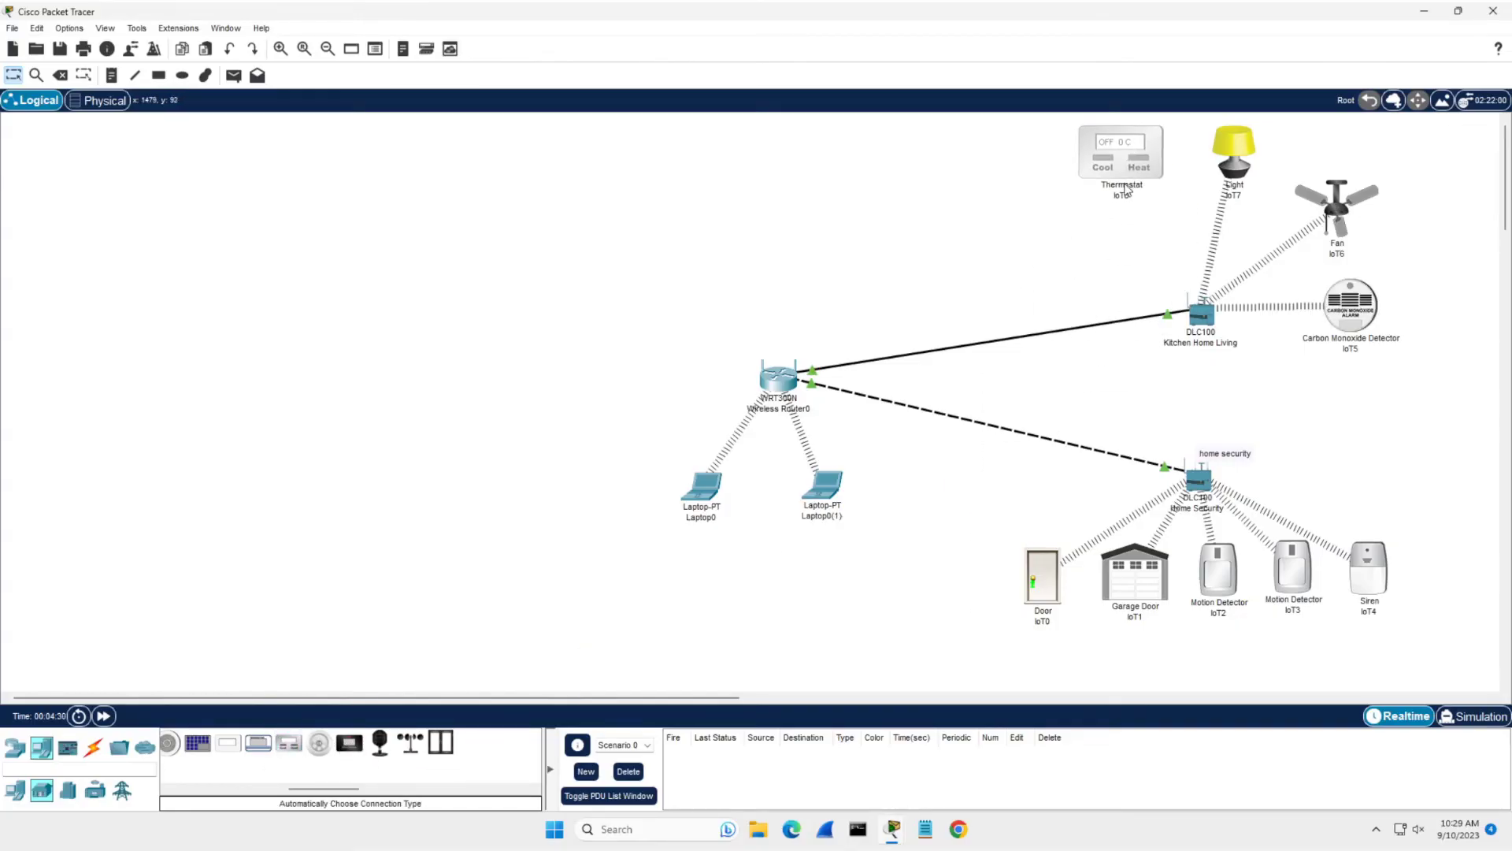
{"action": "scroll", "coordinate": [323, 788], "scroll_direction": "right", "scroll_amount": 2}
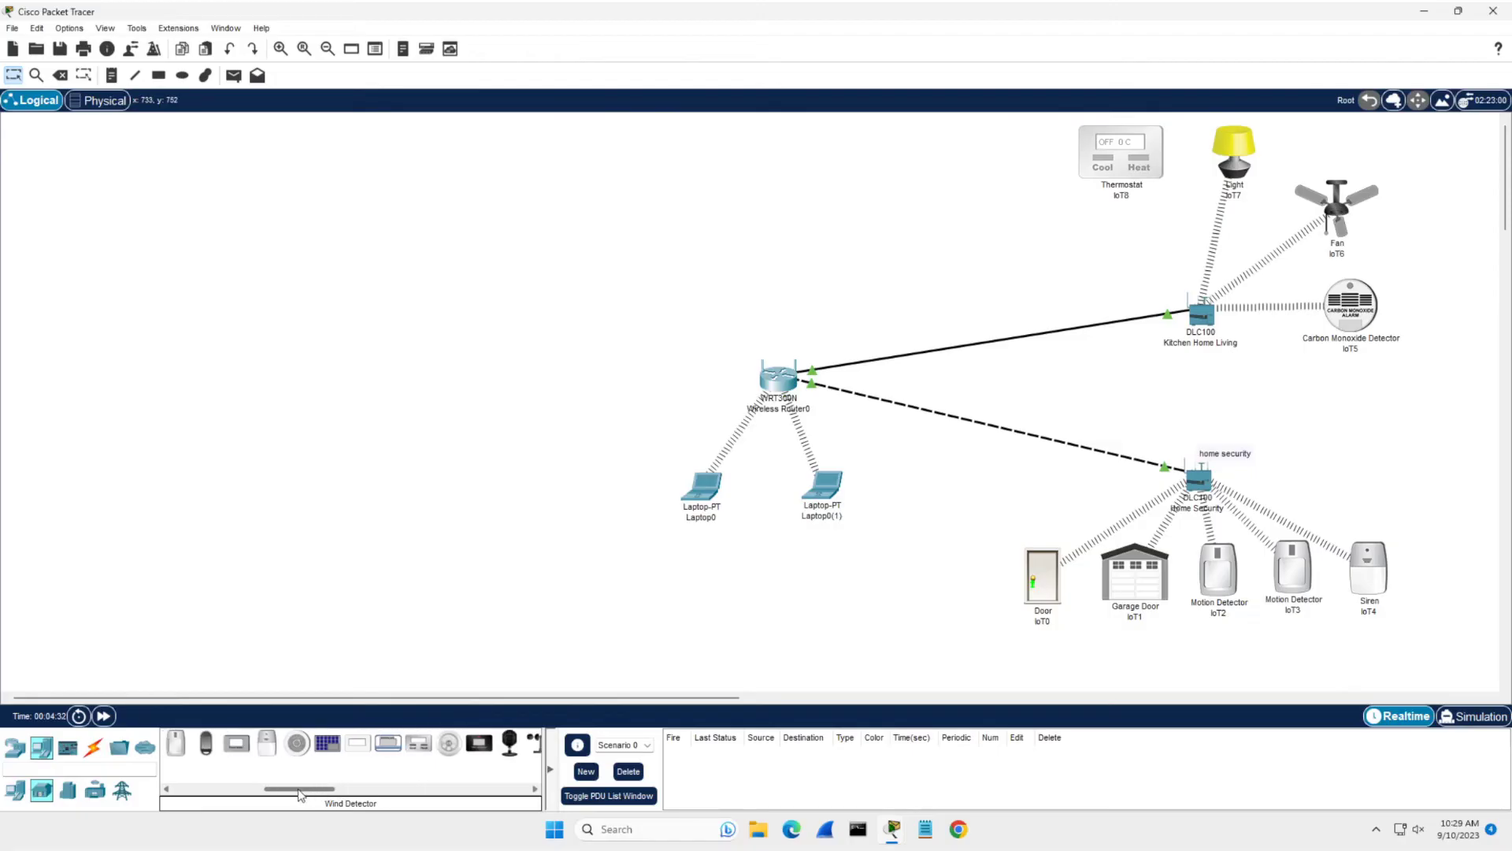
{"action": "left_click_drag", "start_coordinate": [411, 752], "coordinate": [1029, 226]}
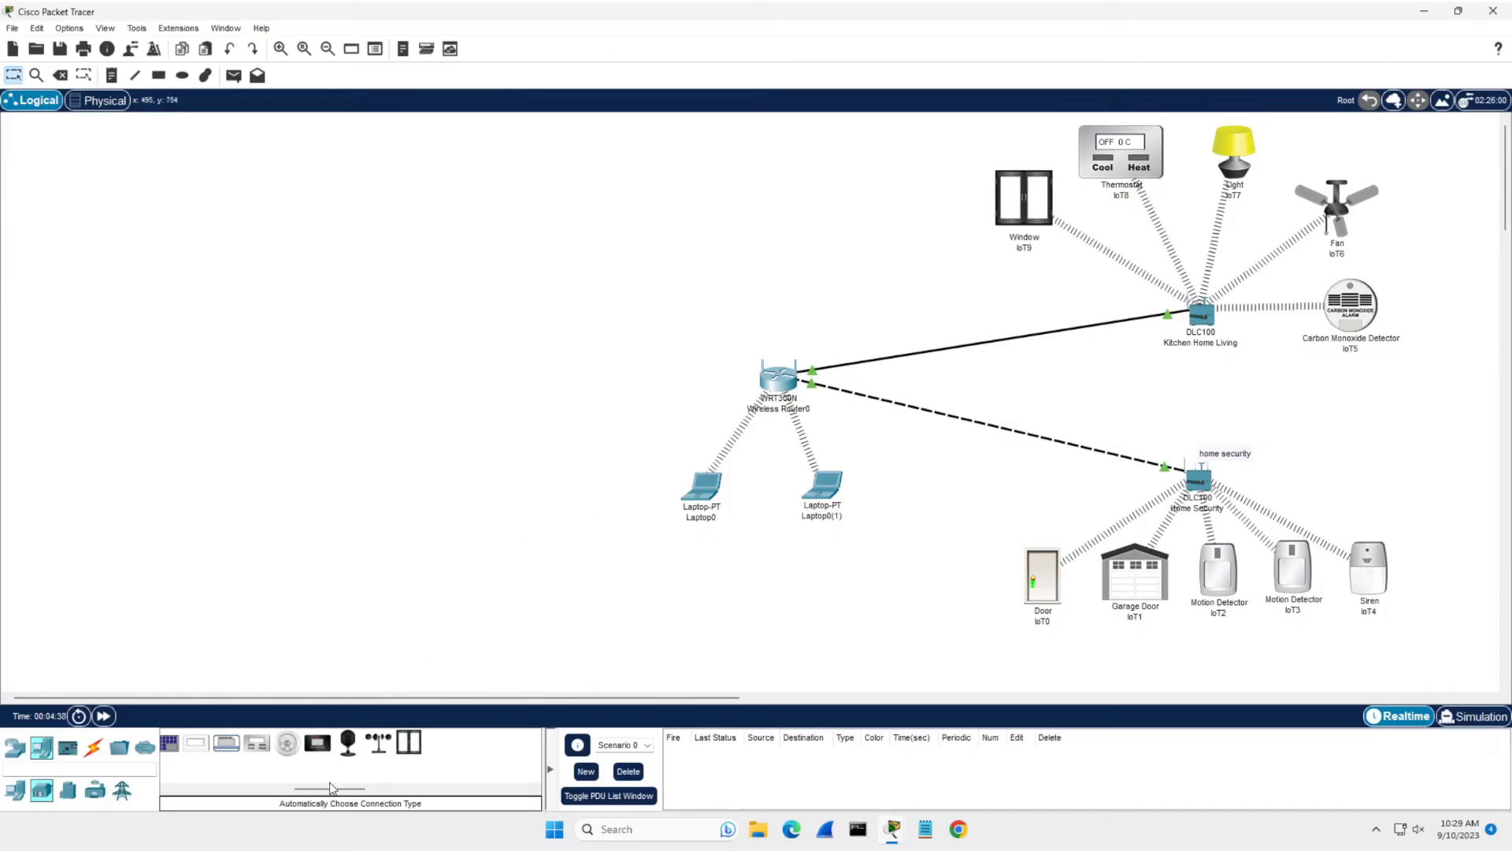
{"action": "left_click_drag", "start_coordinate": [334, 789], "coordinate": [207, 794]}
{"action": "left_click_drag", "start_coordinate": [205, 743], "coordinate": [1287, 411]}
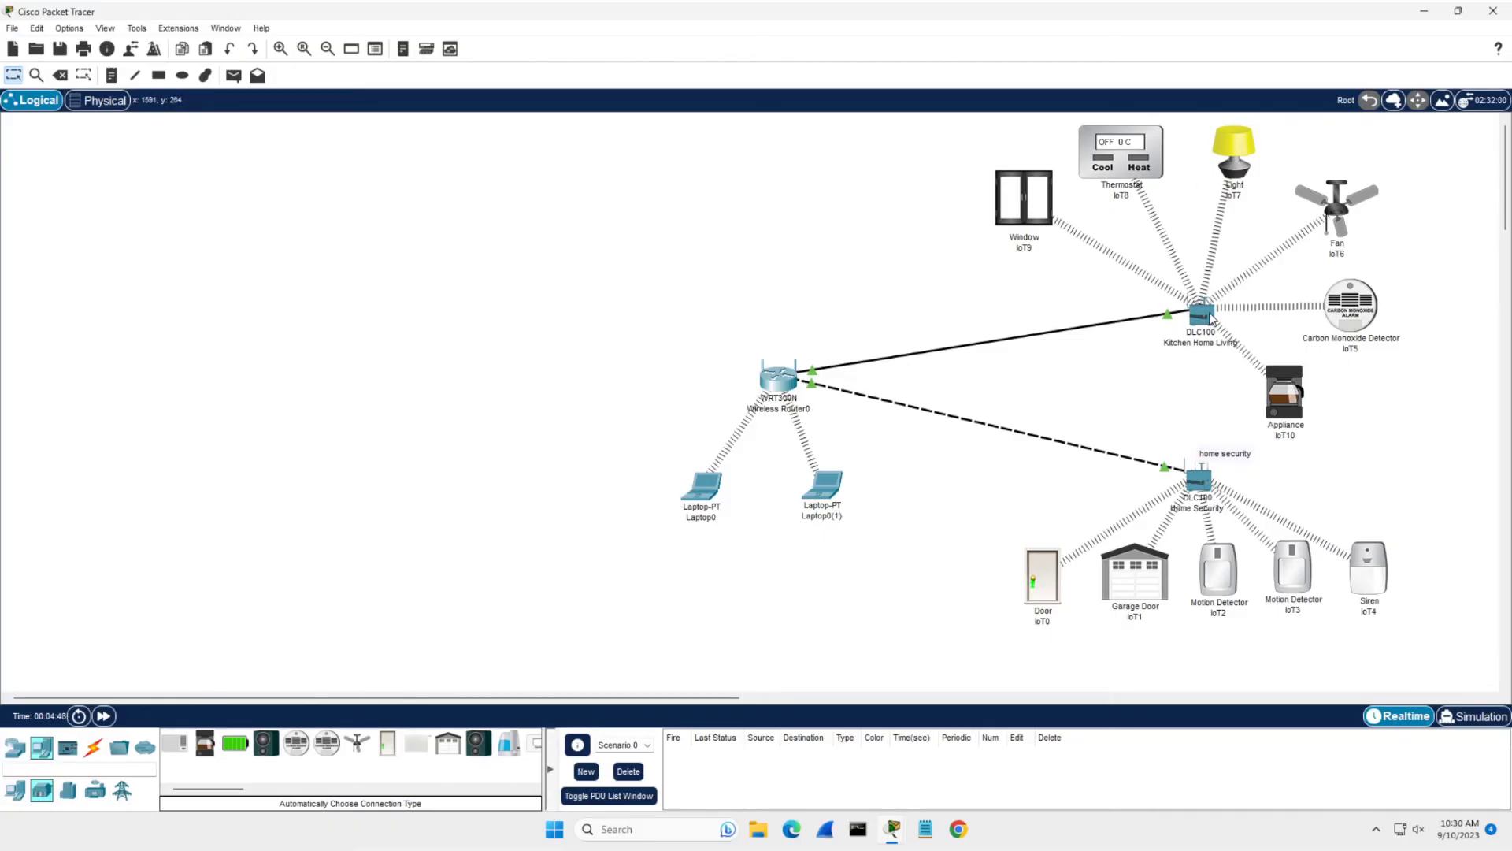
{"action": "left_click", "coordinate": [1204, 315]}
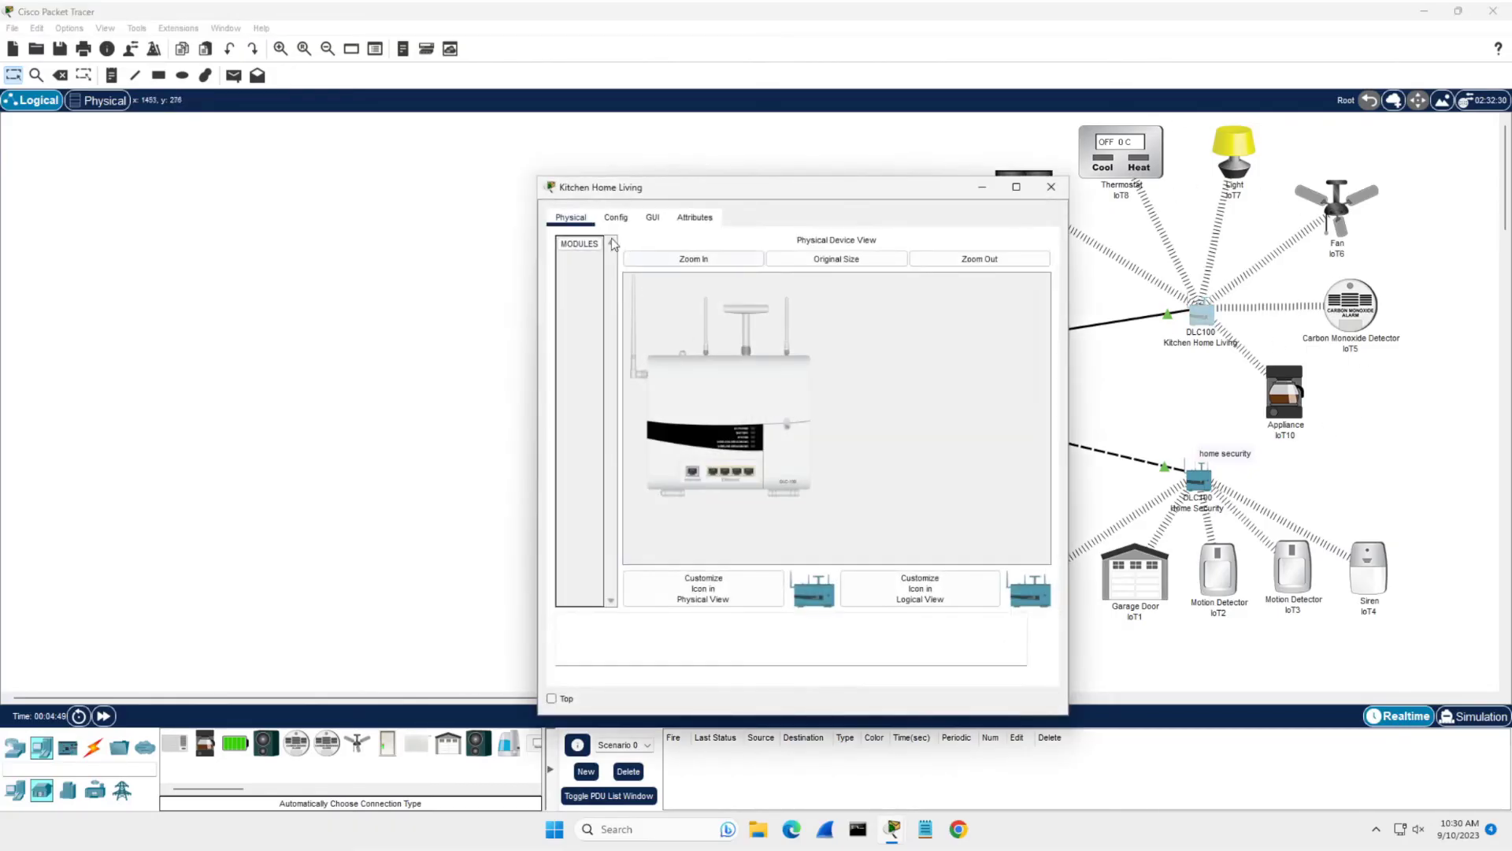
{"action": "left_click", "coordinate": [616, 217]}
{"action": "left_click", "coordinate": [588, 321]}
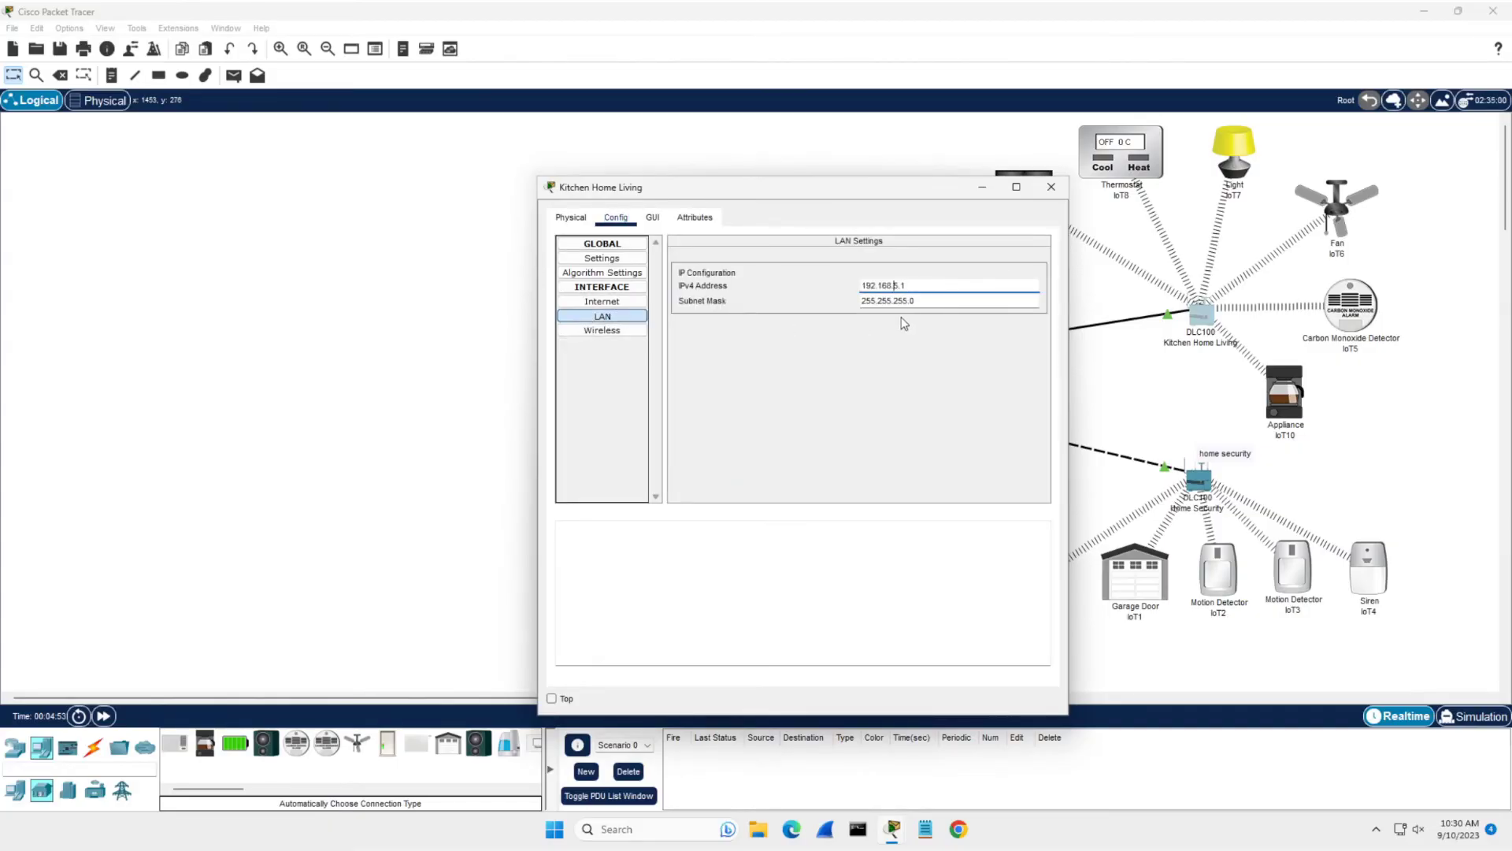
{"action": "left_click", "coordinate": [1050, 187]}
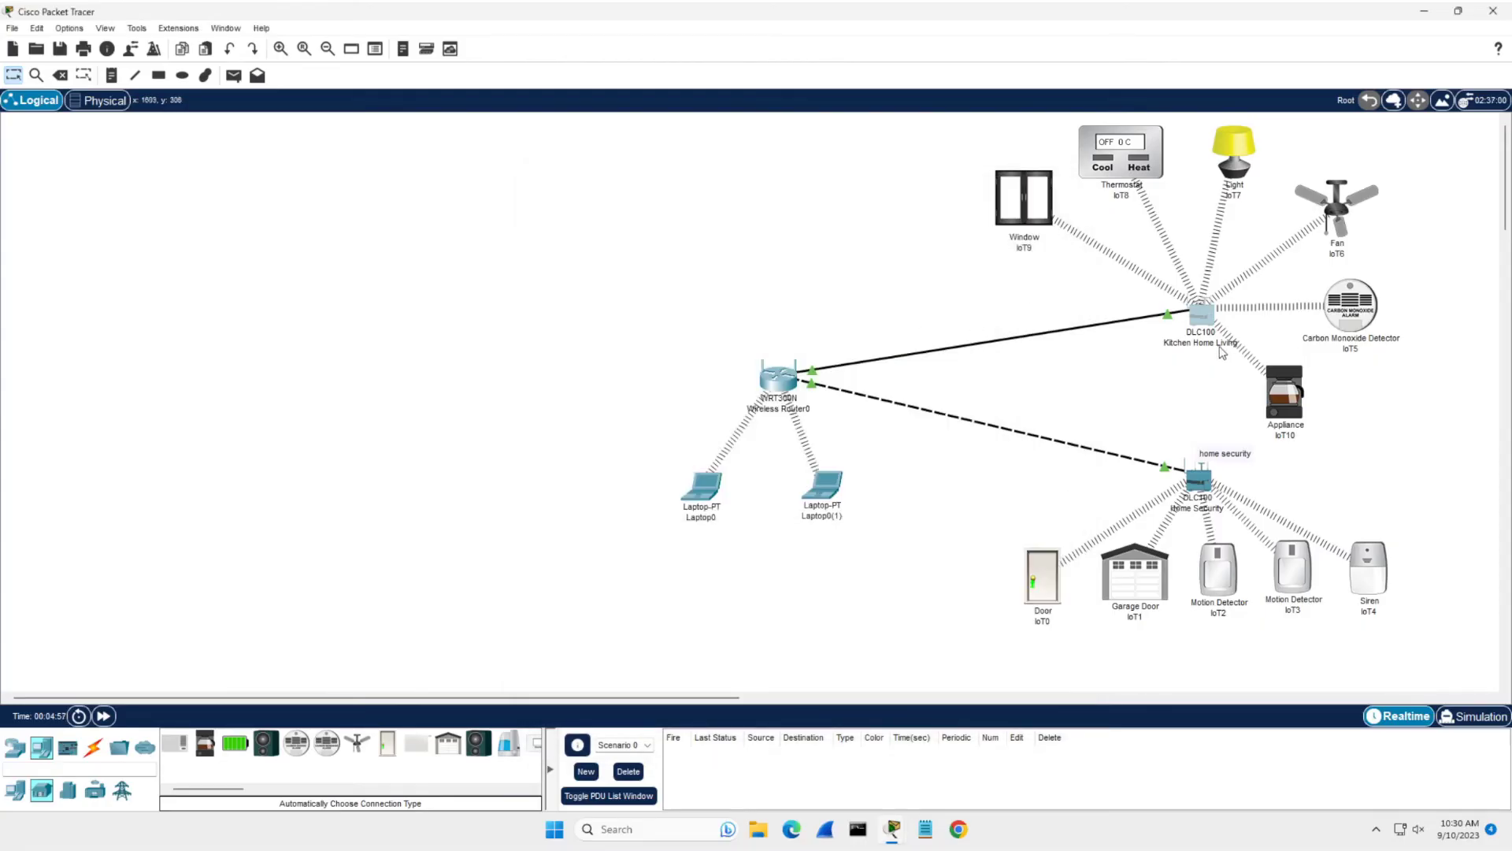
Switch the Window (IoT9) to static and back to DHCP addressing
{"action": "left_click", "coordinate": [1037, 189]}
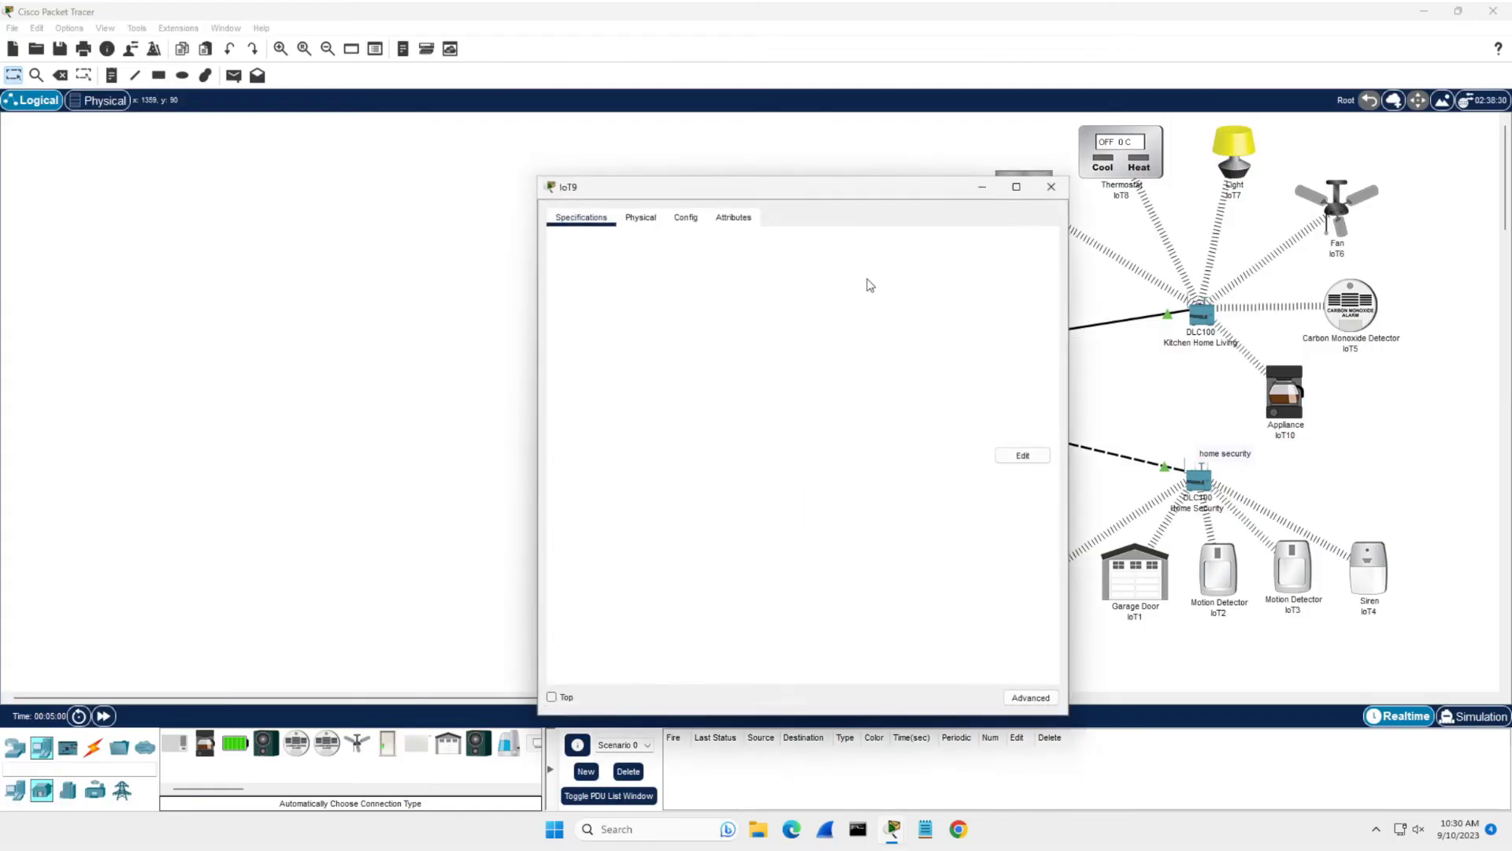
{"action": "left_click", "coordinate": [640, 219]}
{"action": "left_click", "coordinate": [685, 220]}
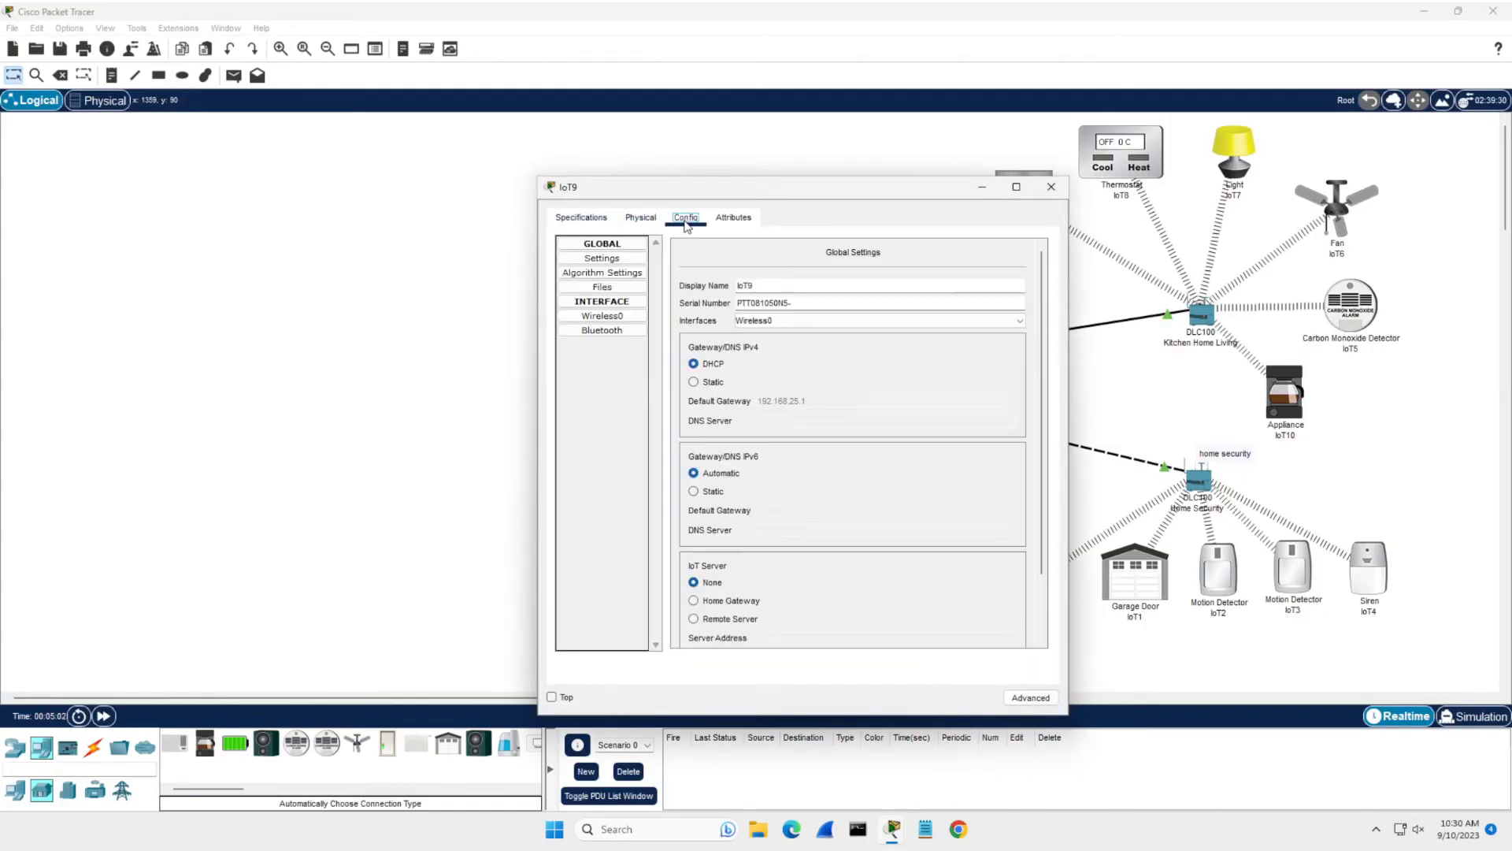
{"action": "left_click", "coordinate": [712, 383]}
{"action": "left_click", "coordinate": [706, 367]}
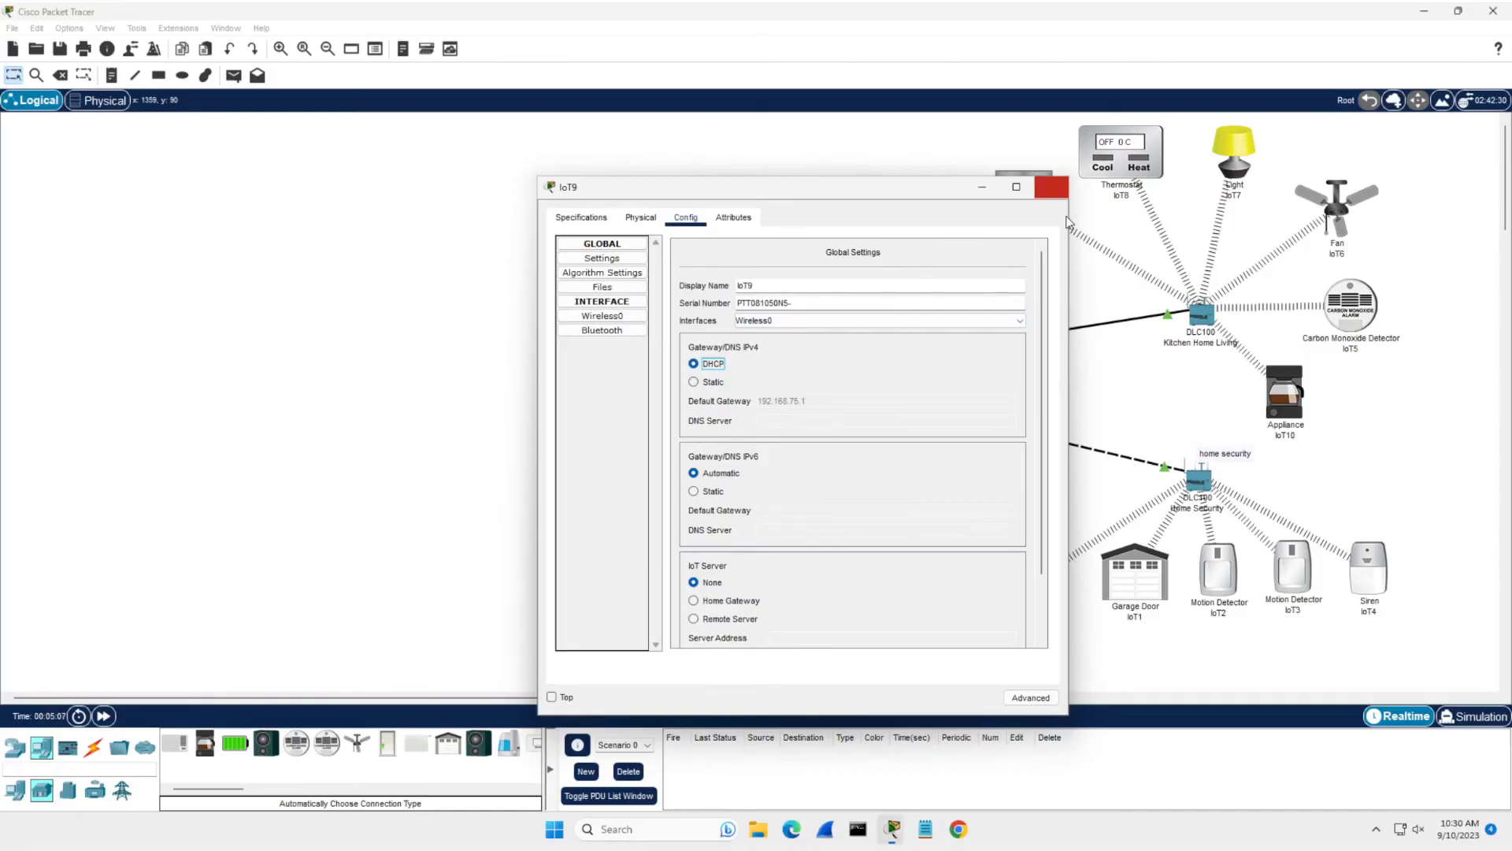
{"action": "left_click", "coordinate": [1051, 186]}
Toggle the thermostat's IPv4 setting from Static back to DHCP
{"action": "left_click", "coordinate": [1120, 153]}
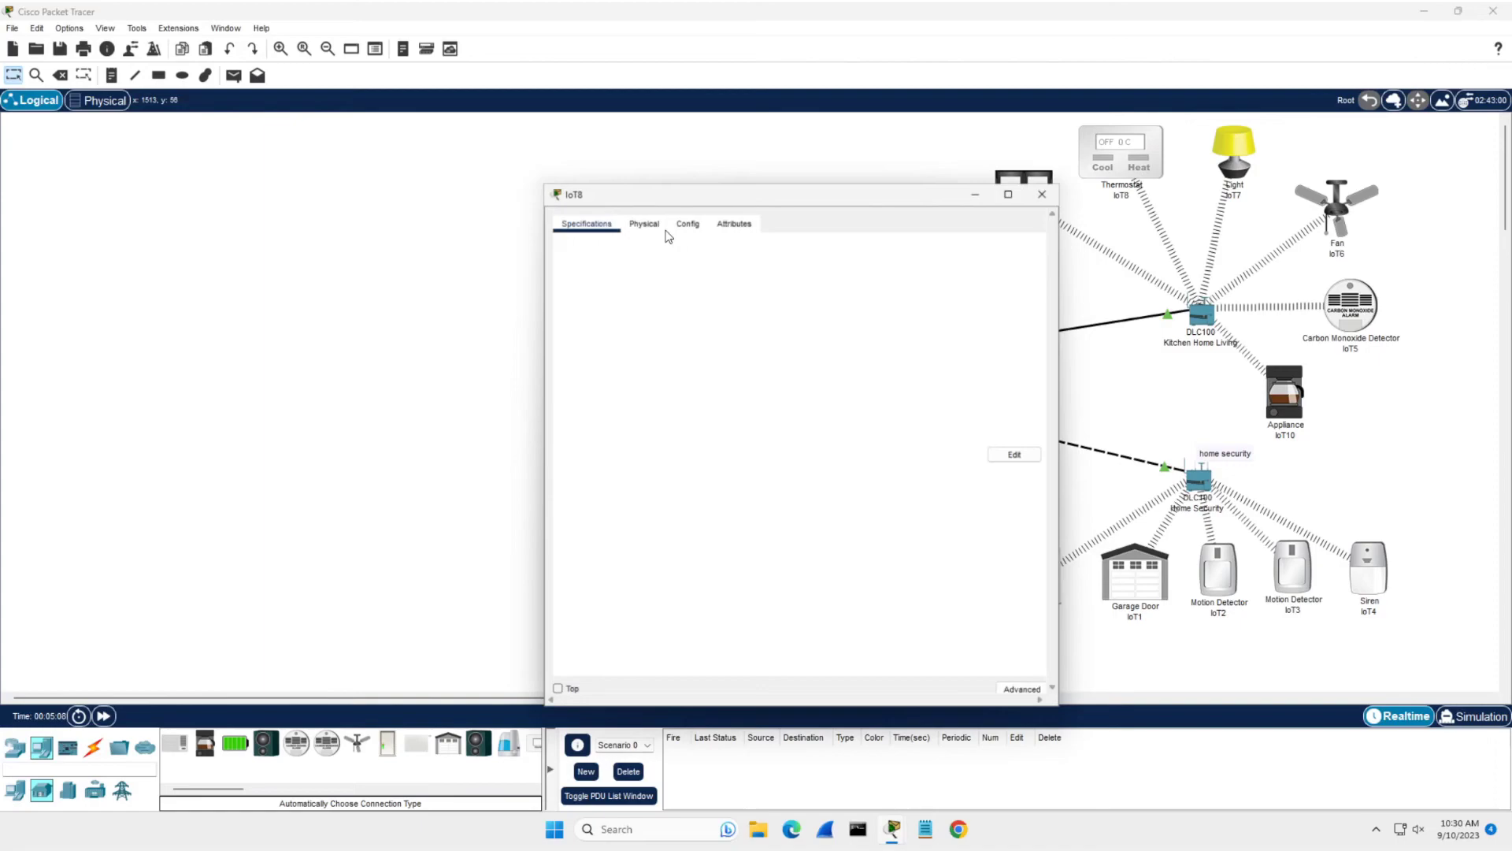
{"action": "left_click", "coordinate": [641, 218]}
{"action": "left_click", "coordinate": [685, 217]}
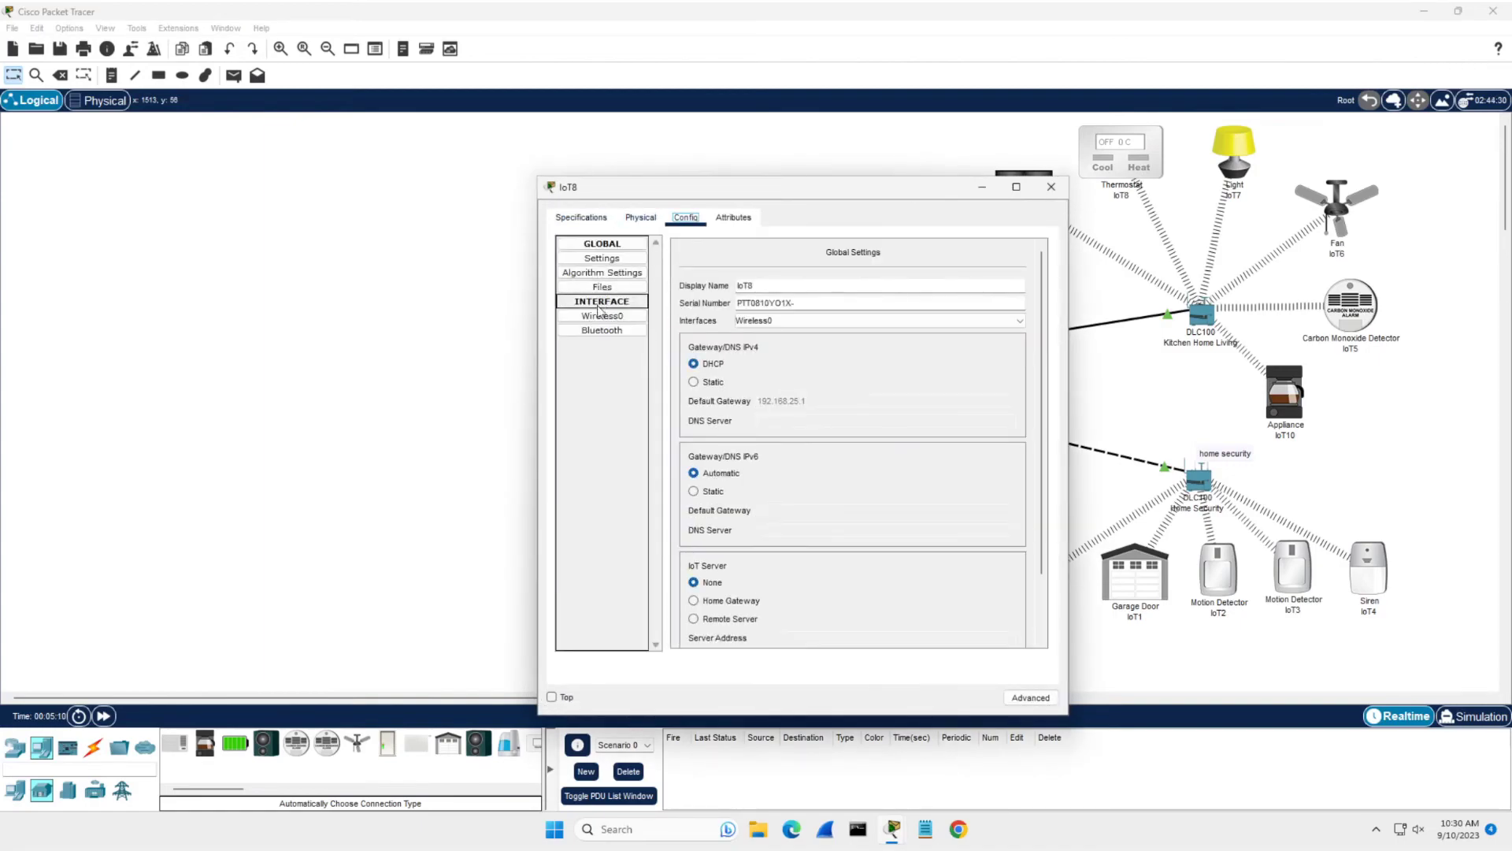
{"action": "left_click", "coordinate": [694, 381]}
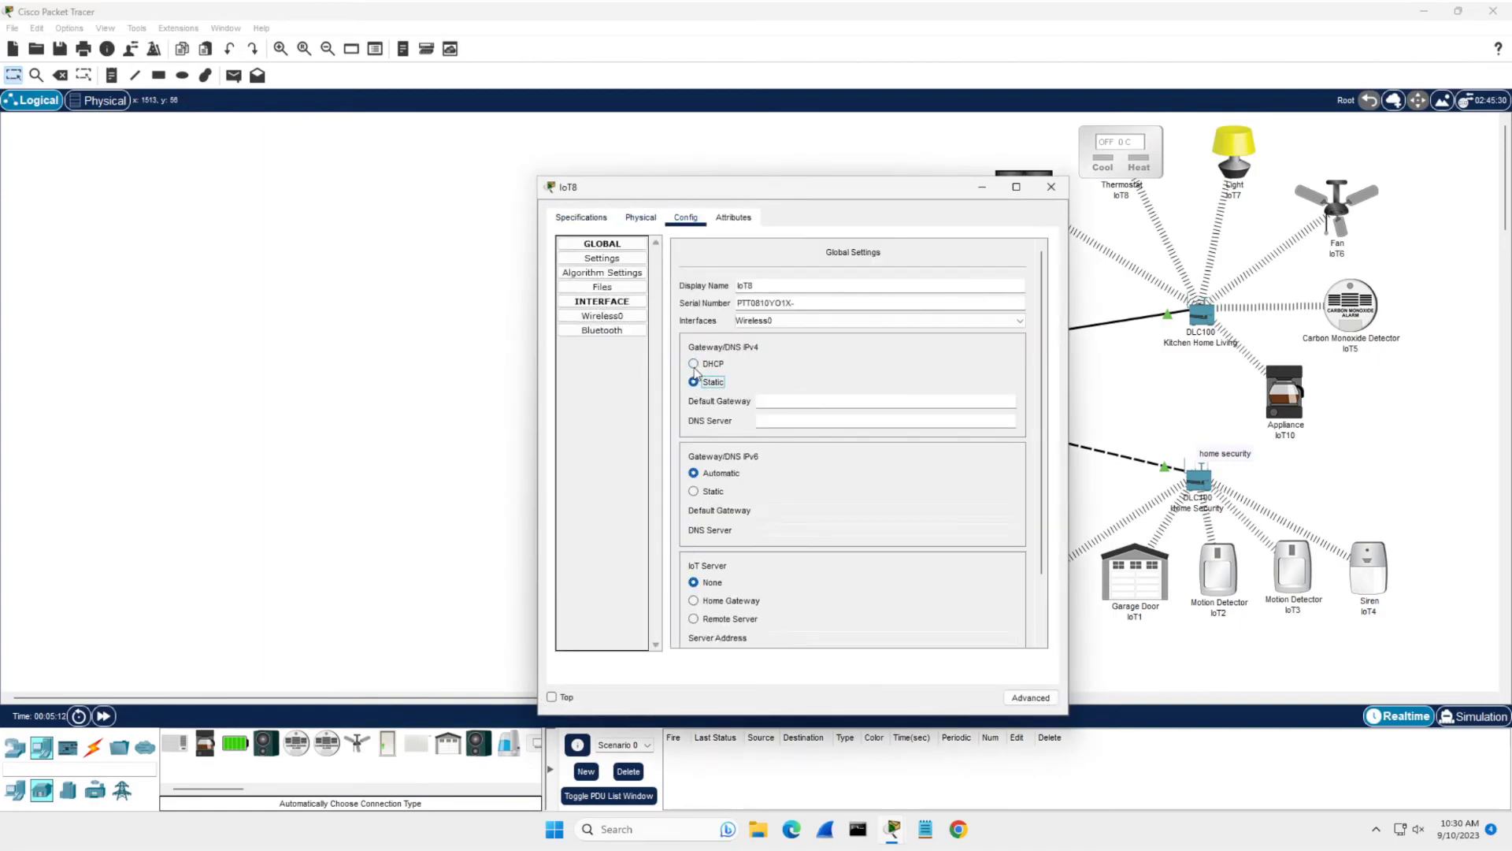
{"action": "left_click", "coordinate": [694, 364]}
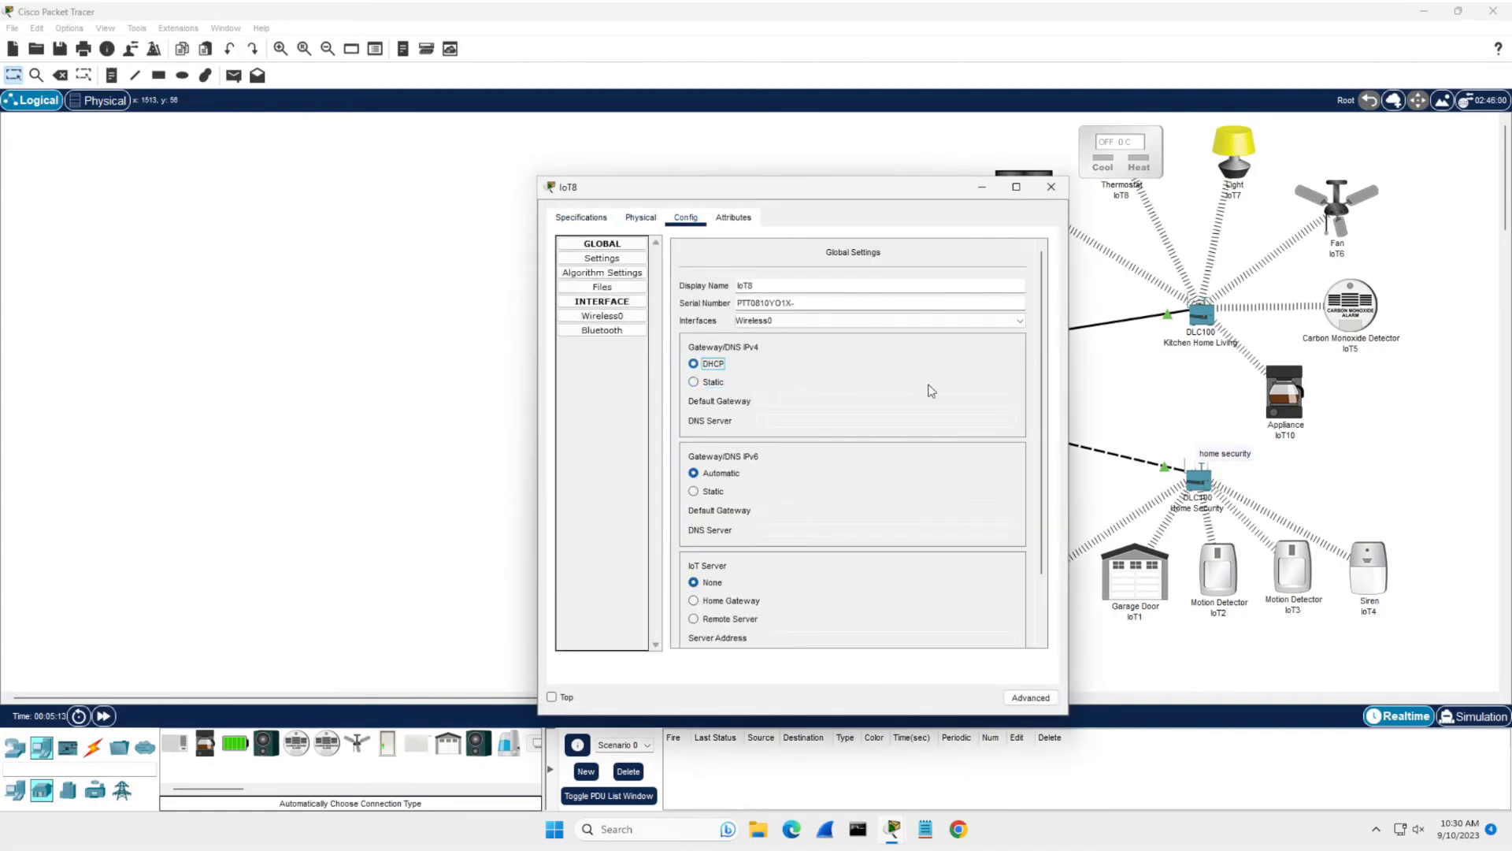
{"action": "left_click", "coordinate": [1051, 188]}
Return the Light (IoT7) to DHCP so it takes 192.168.75.102, and check its Wireless0 settings
{"action": "left_click", "coordinate": [1241, 157]}
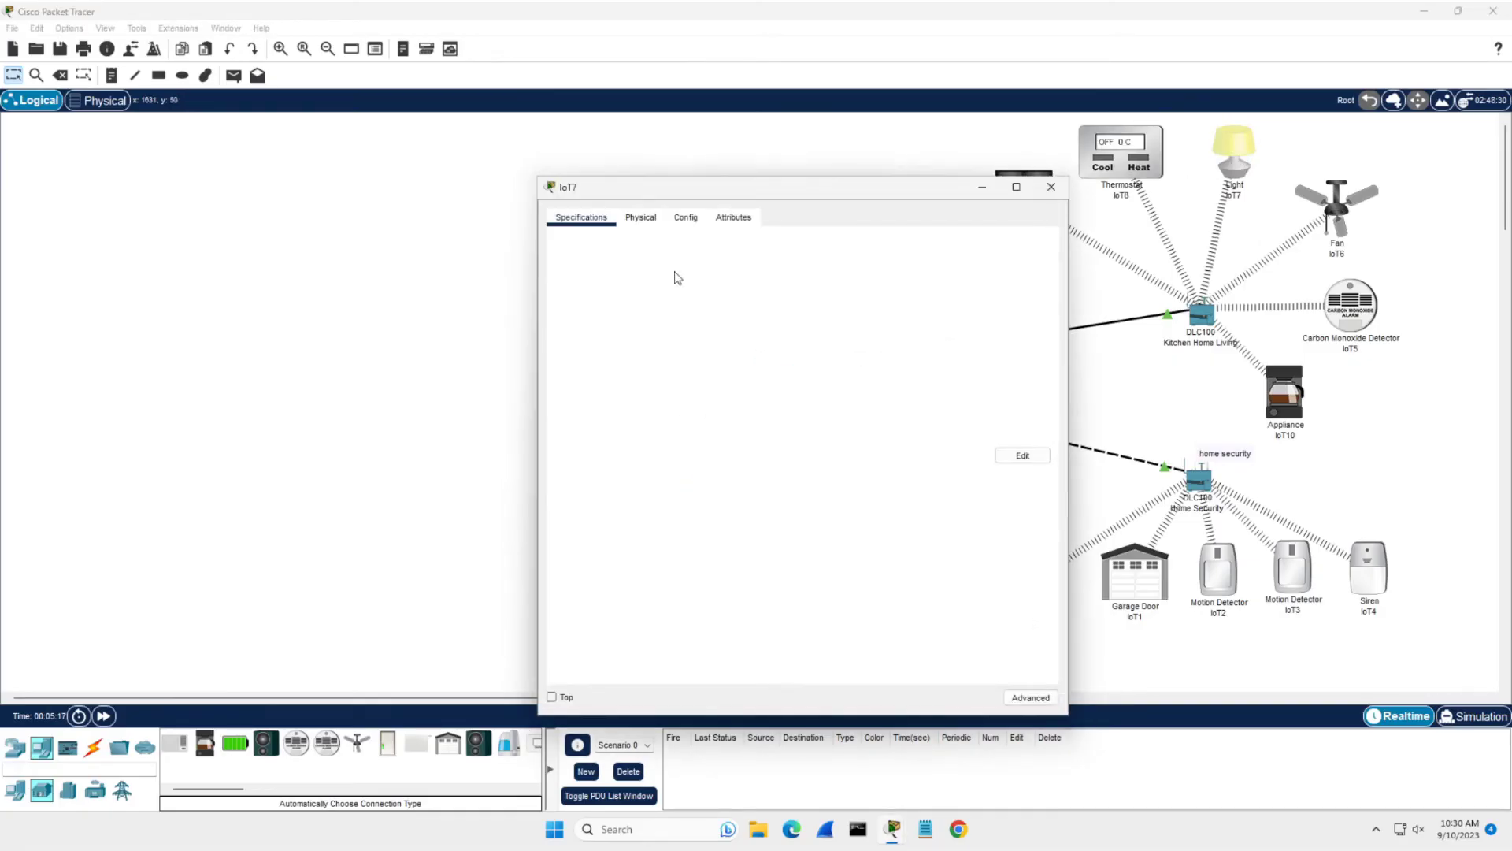
{"action": "left_click", "coordinate": [640, 217]}
{"action": "left_click", "coordinate": [686, 217]}
{"action": "left_click", "coordinate": [693, 382]}
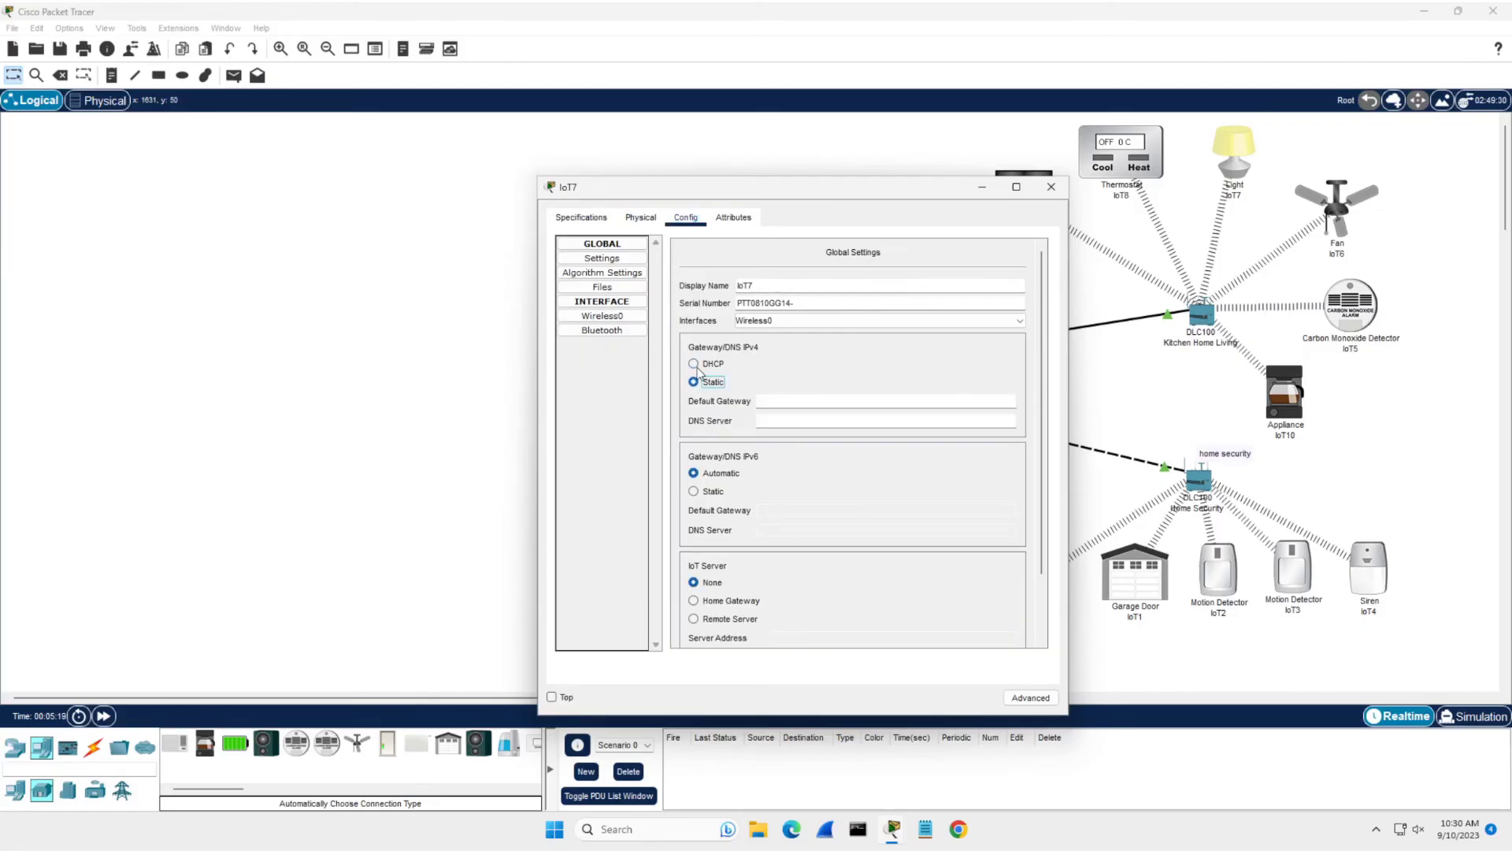
{"action": "left_click", "coordinate": [693, 363]}
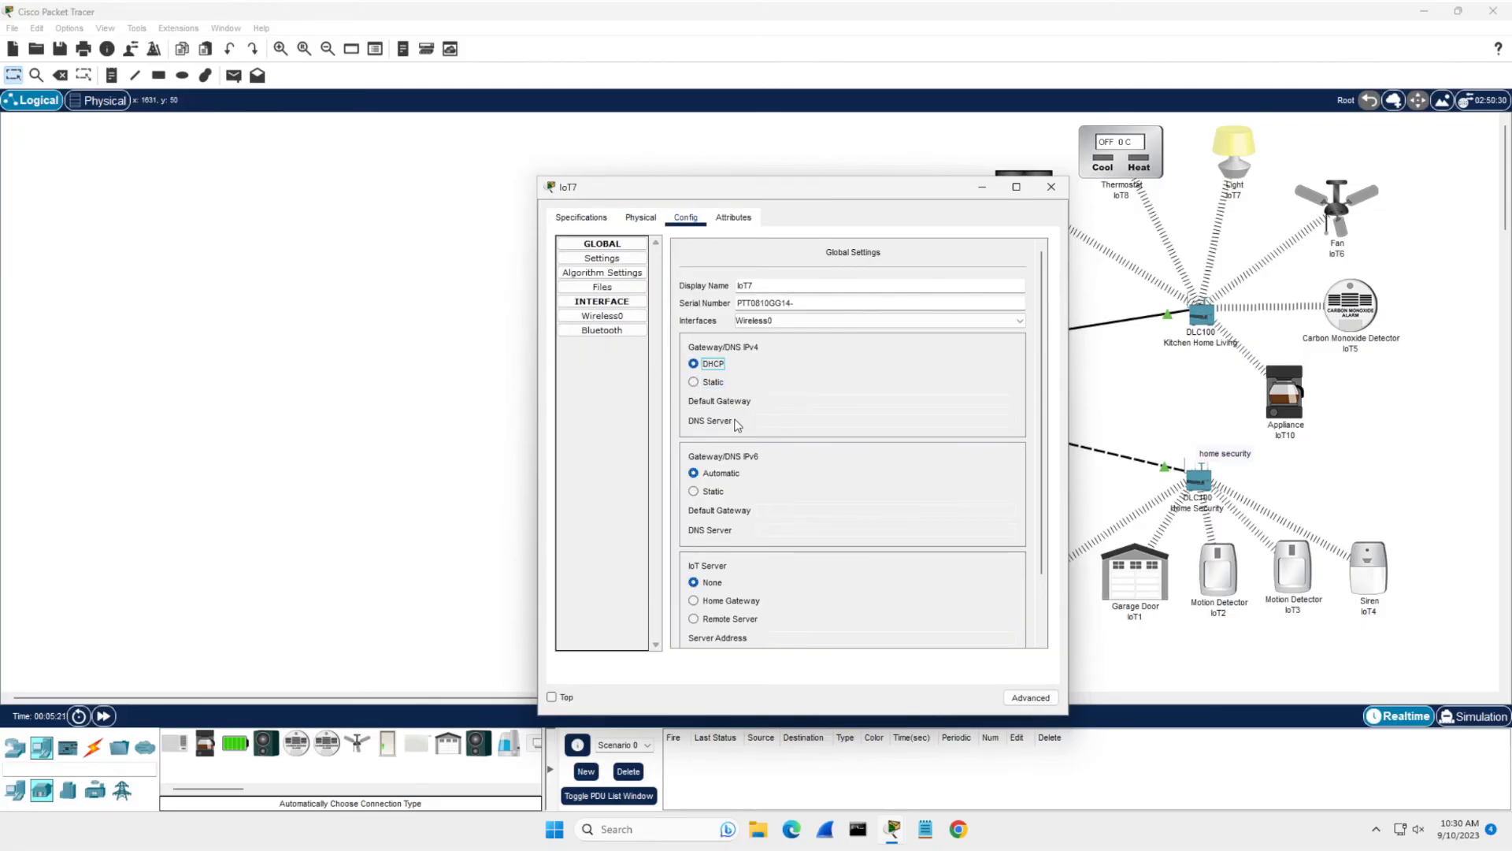
{"action": "left_click", "coordinate": [621, 319]}
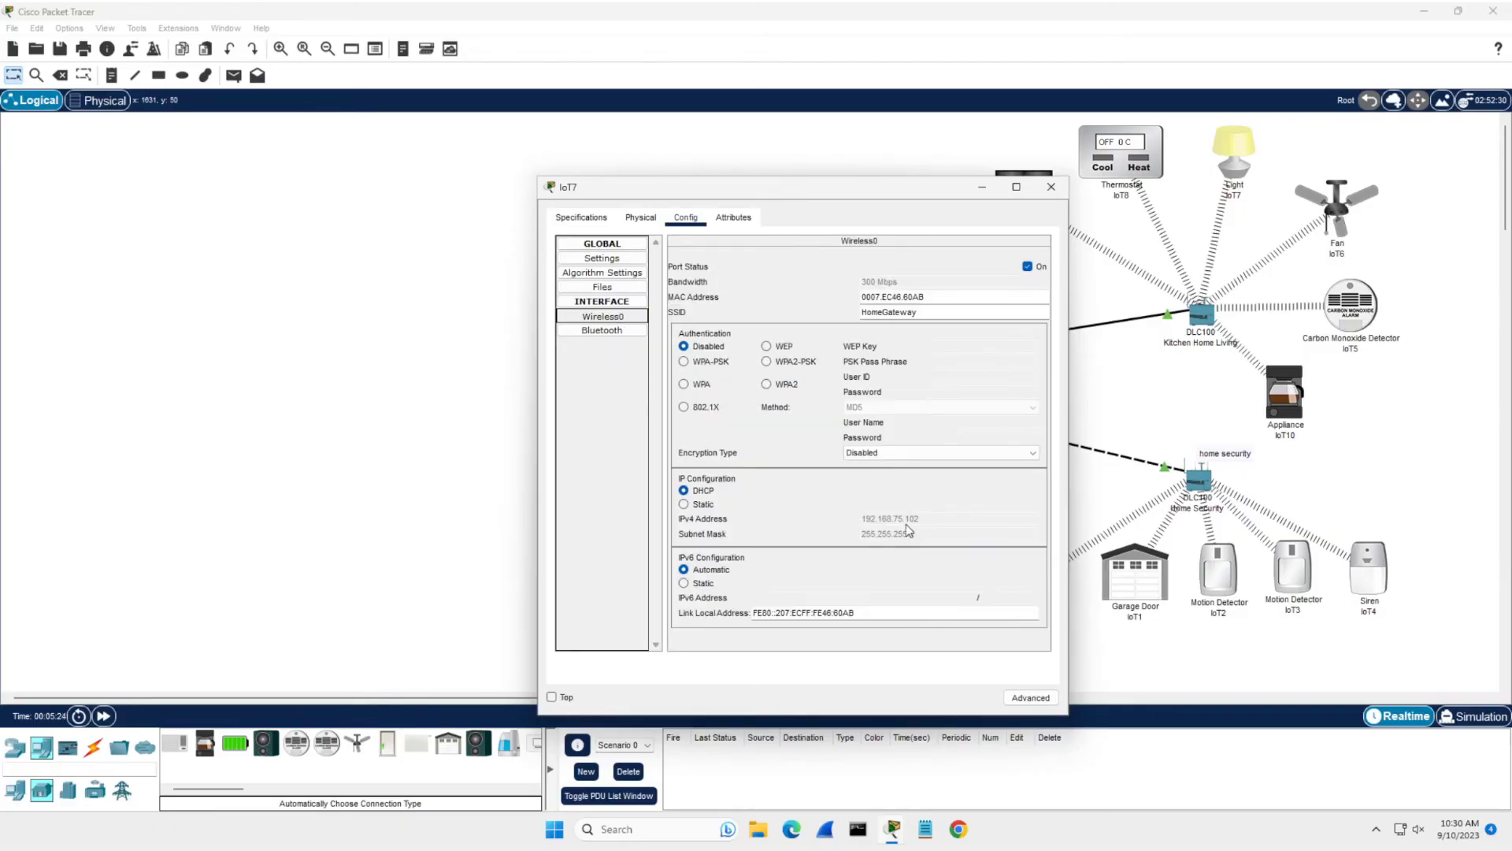
{"action": "left_click", "coordinate": [1051, 186]}
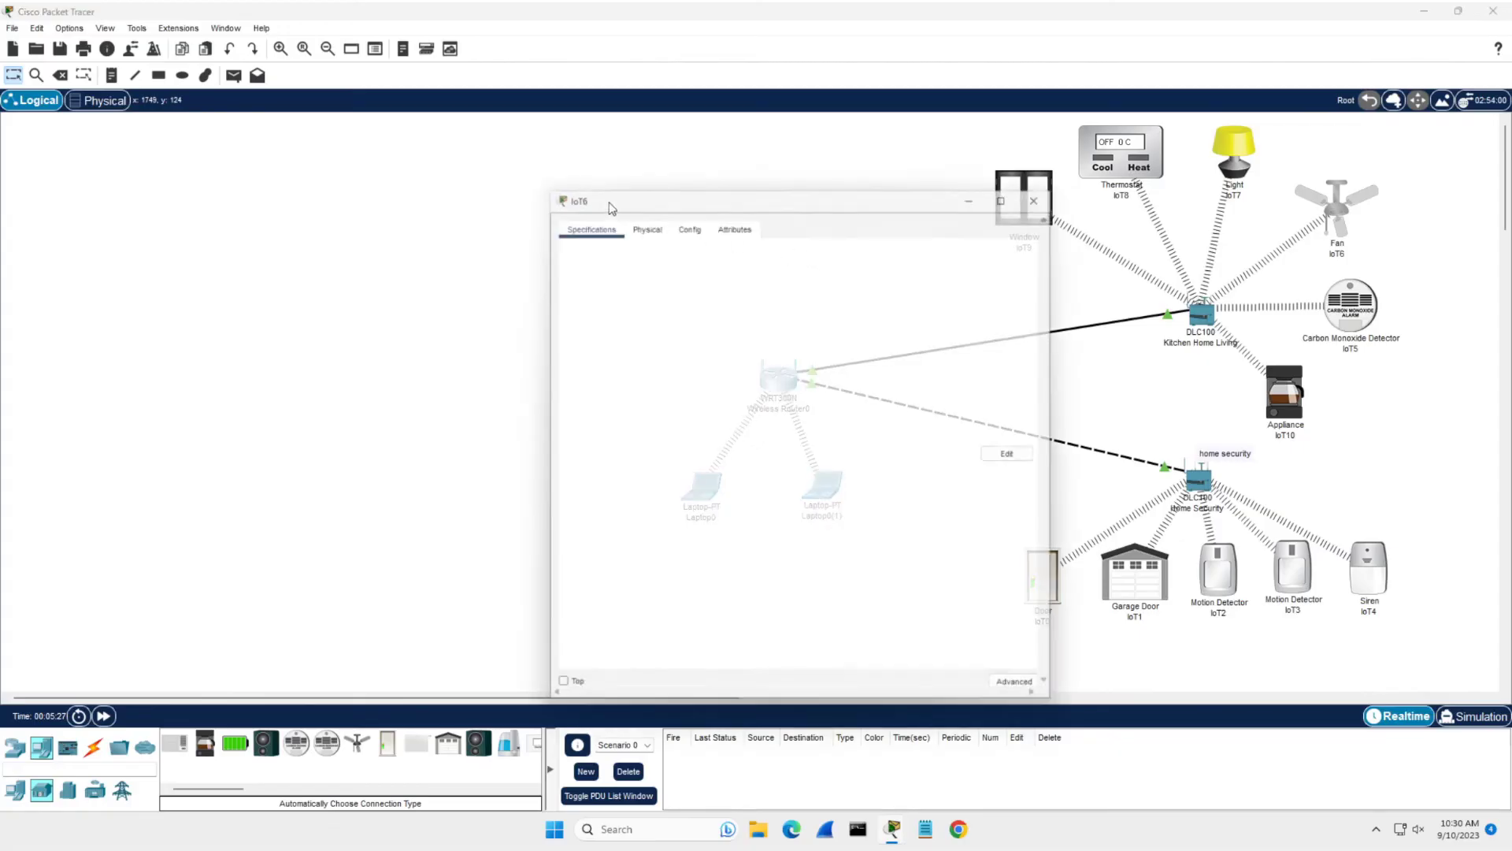
Add a DLC100 gateway above the router and rename it 'Home Power'
{"action": "left_click", "coordinate": [685, 217]}
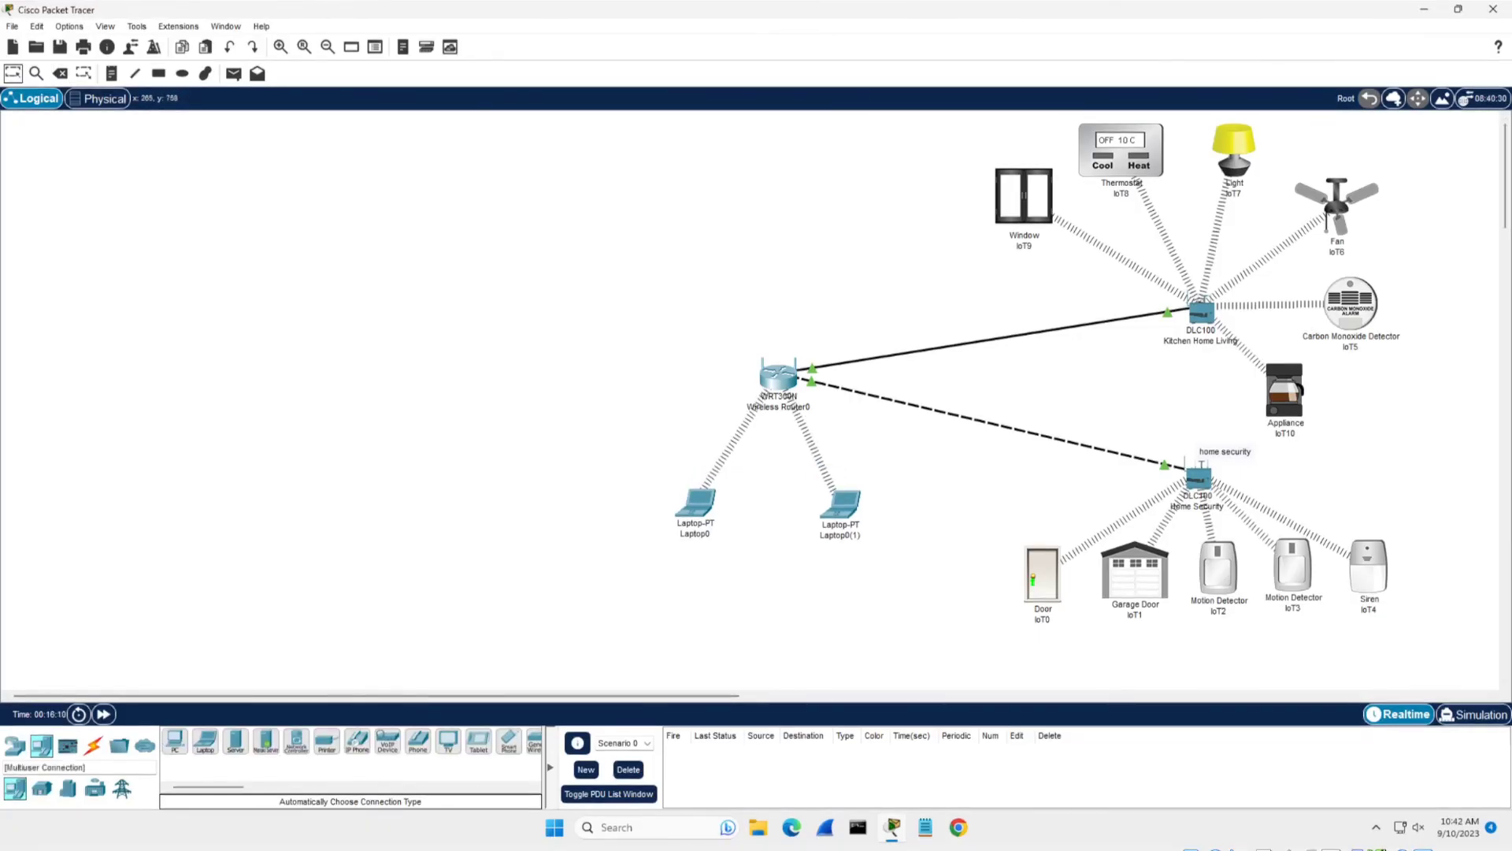
{"action": "left_click", "coordinate": [15, 745]}
{"action": "left_click", "coordinate": [93, 788]}
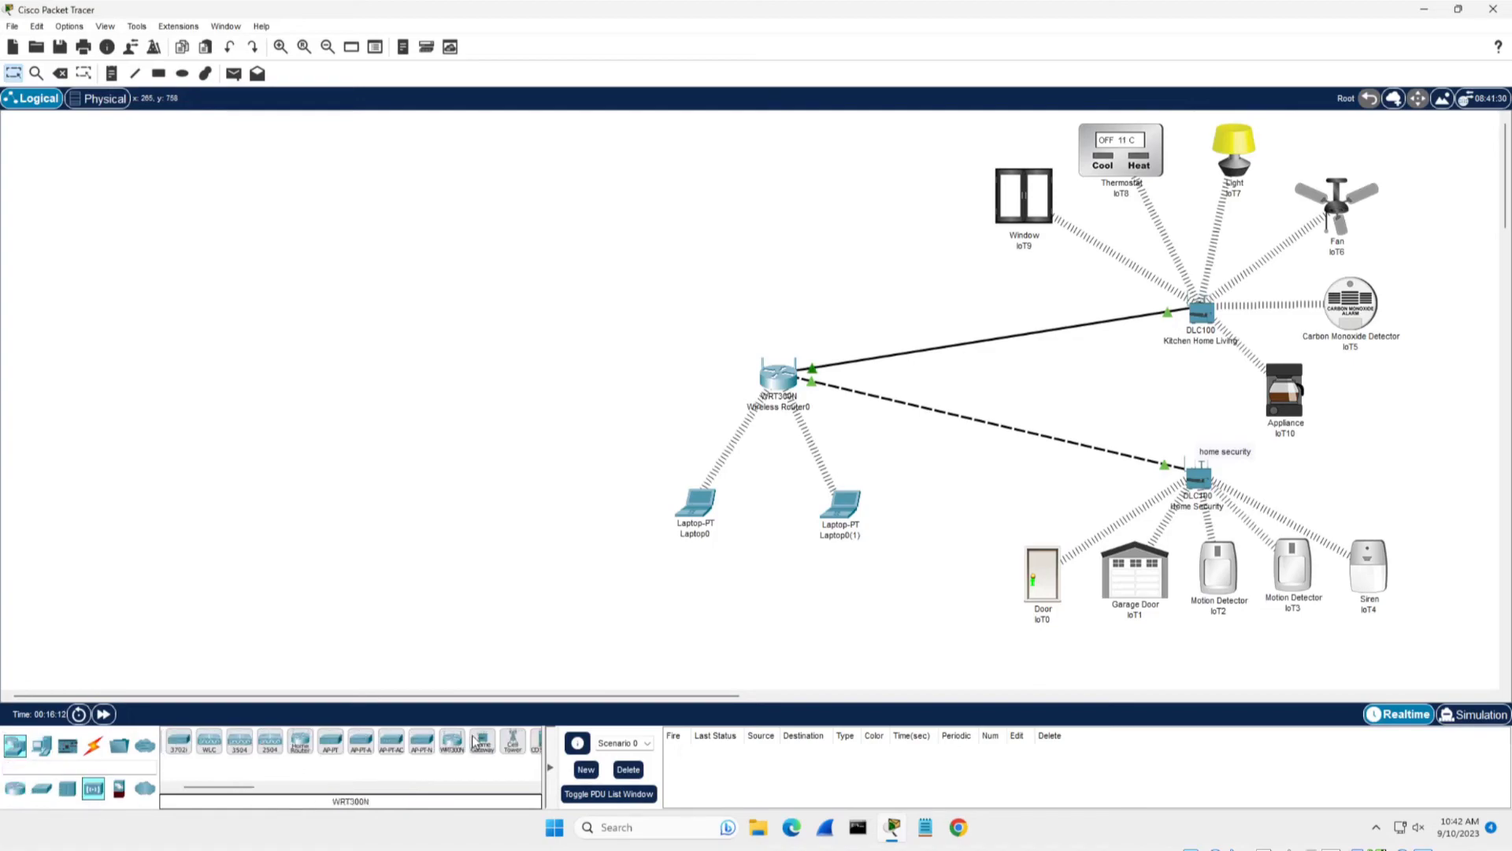
{"action": "left_click_drag", "start_coordinate": [482, 742], "coordinate": [786, 303]}
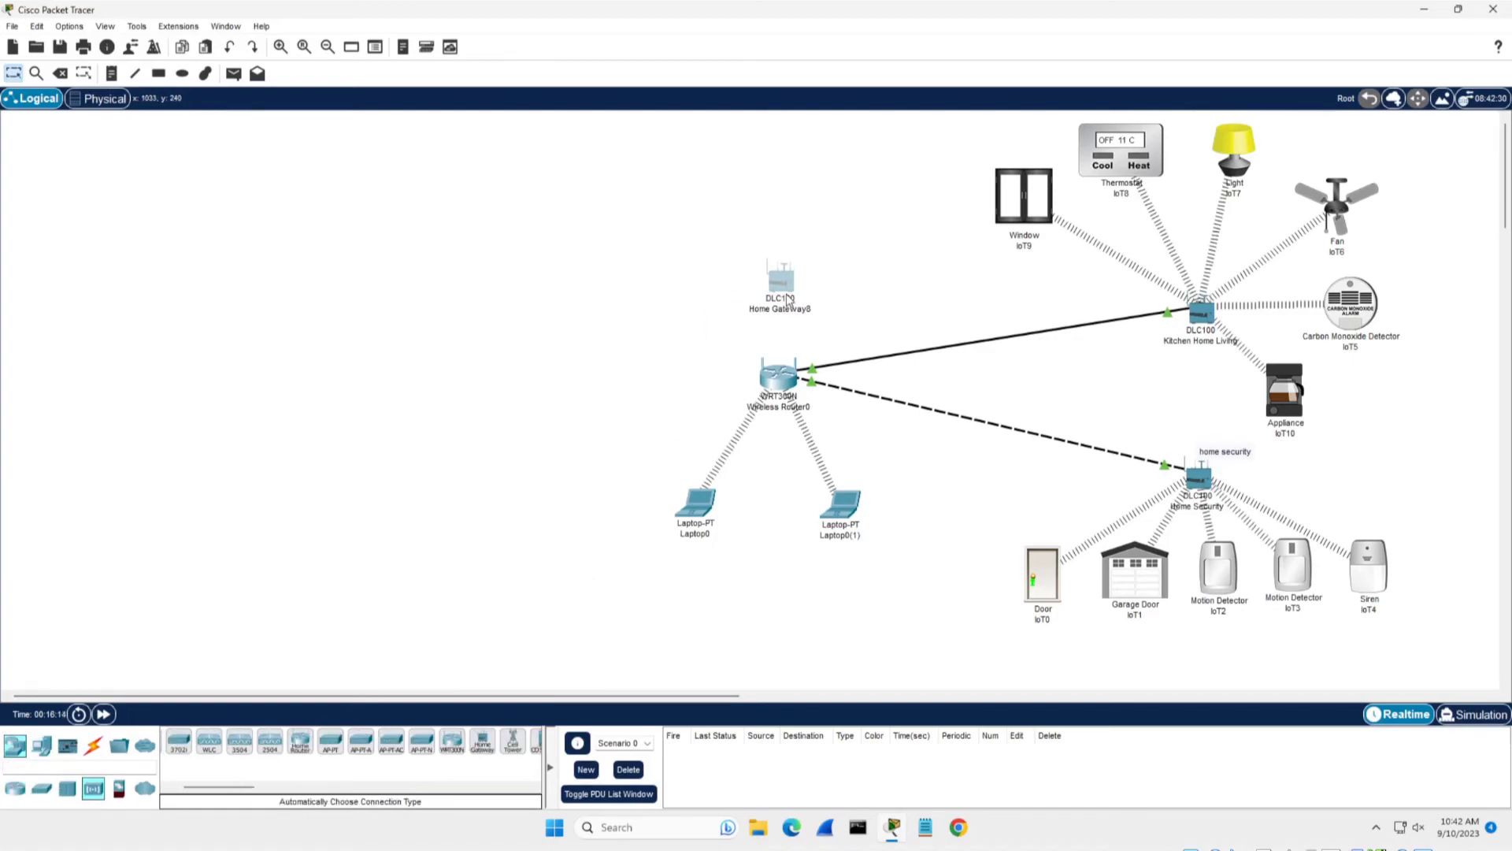
{"action": "left_click", "coordinate": [797, 310]}
{"action": "double_click", "coordinate": [799, 310]}
{"action": "type", "text": "a"}
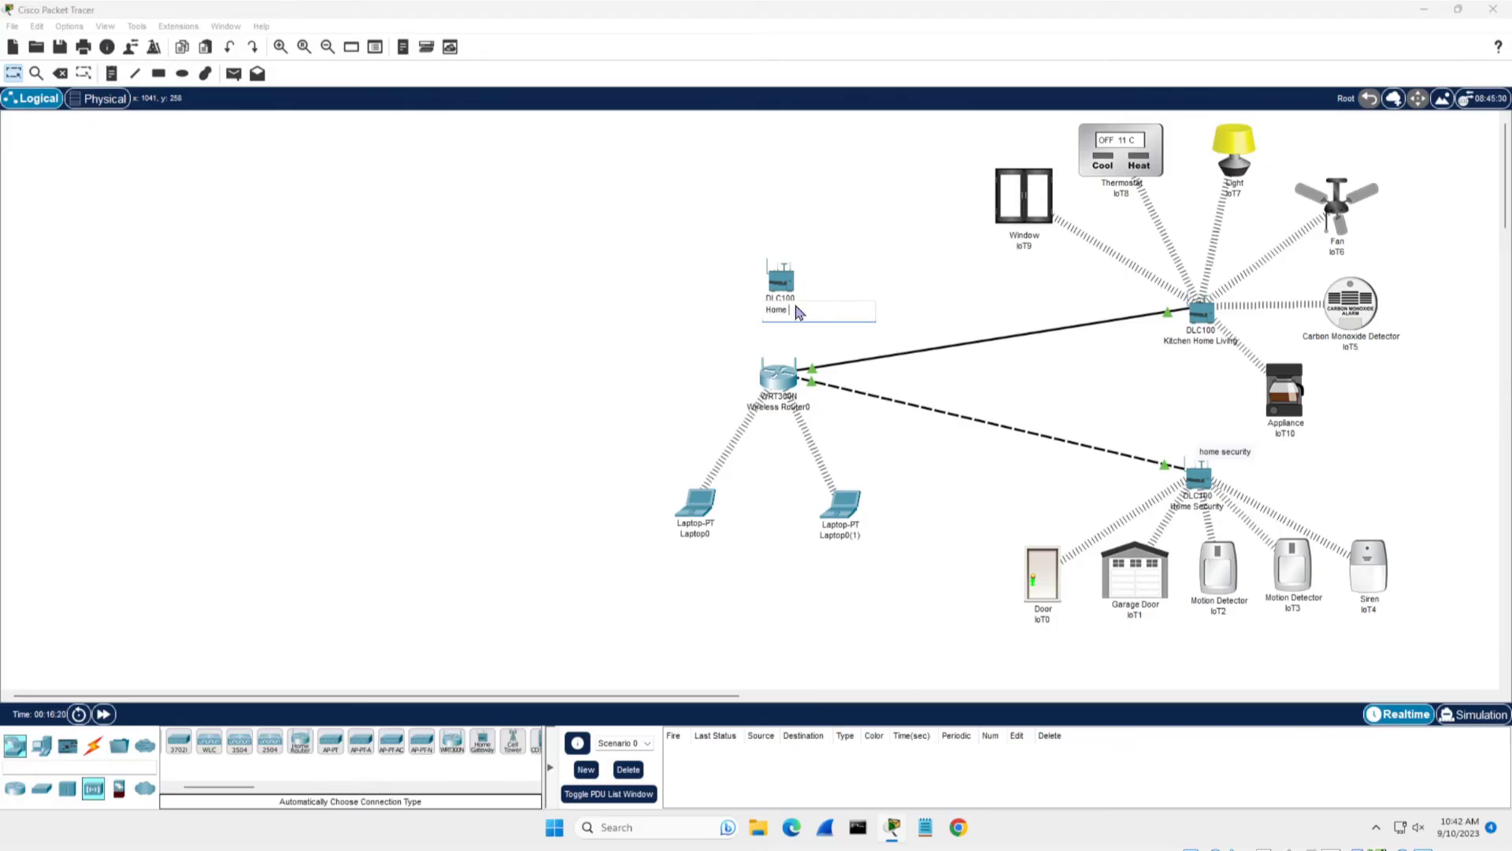
{"action": "key", "text": "Return"}
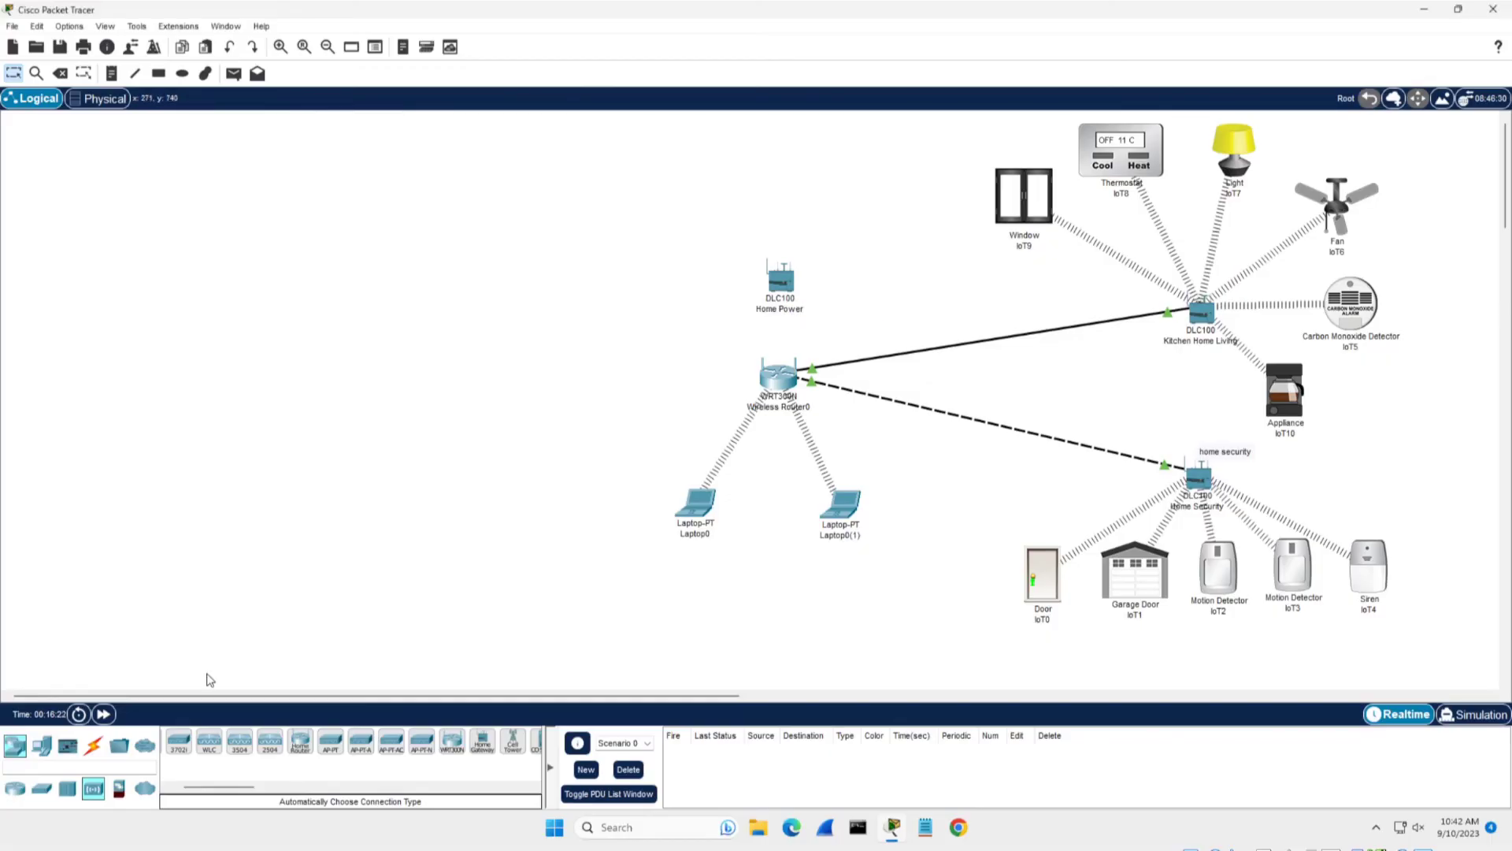
Place a Solar Panel above the Home Power gateway and nudge the gateway into position
{"action": "left_click", "coordinate": [33, 748]}
{"action": "left_click", "coordinate": [43, 788]}
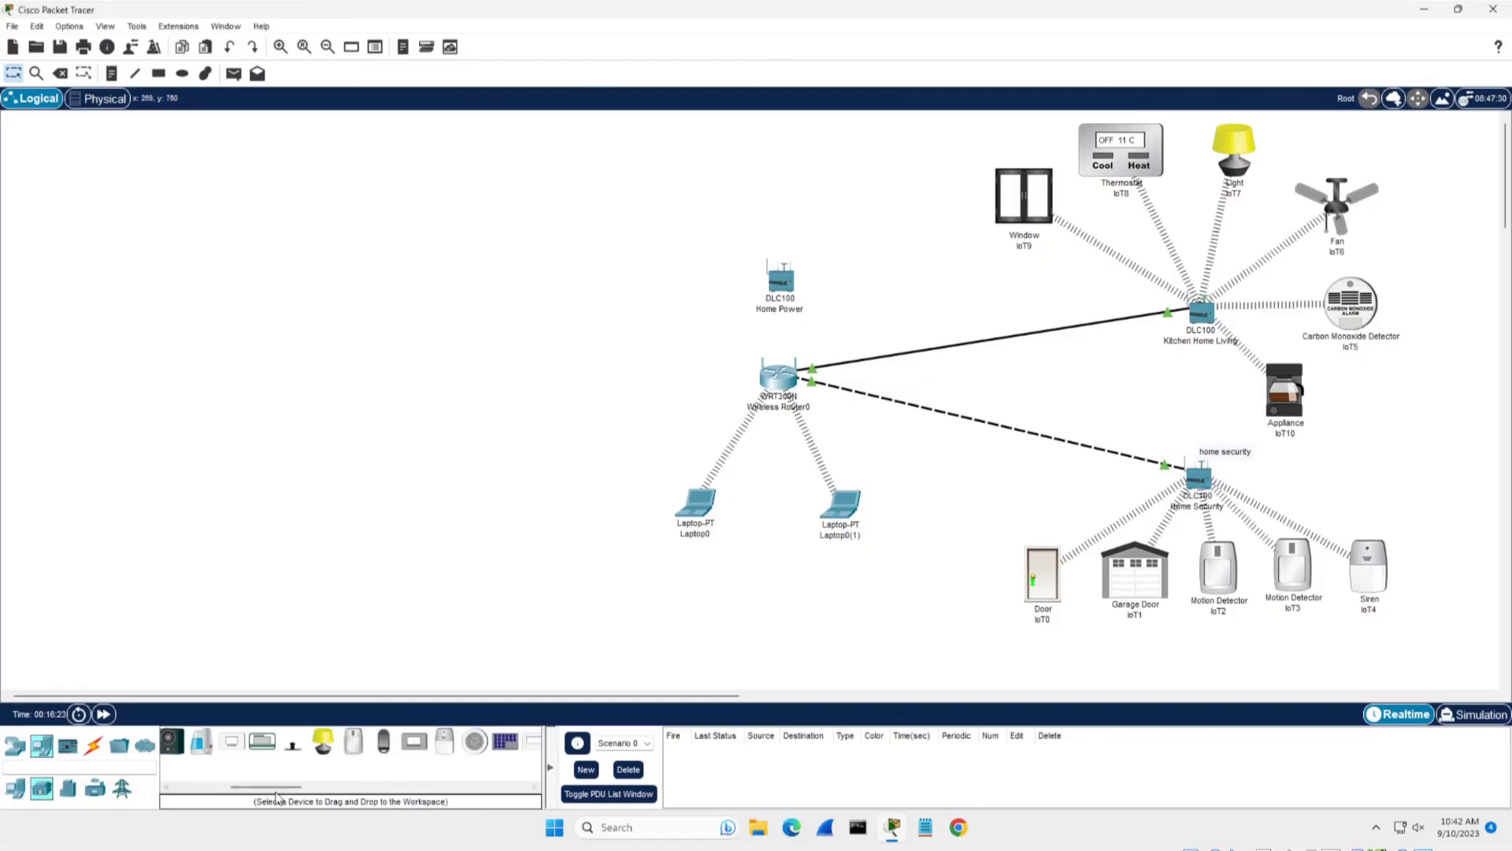
{"action": "left_click_drag", "start_coordinate": [505, 741], "coordinate": [786, 182]}
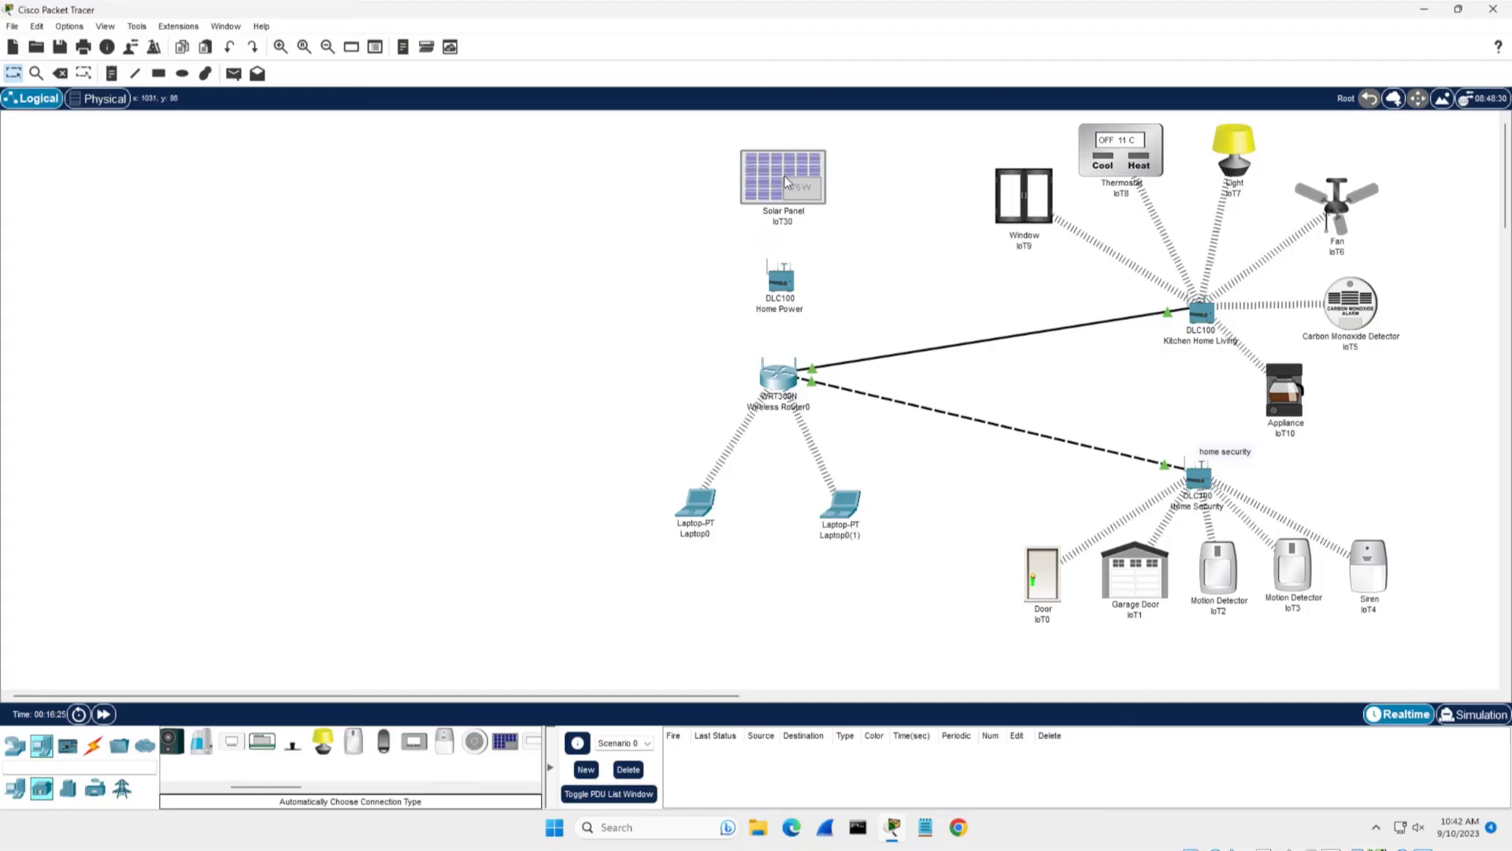
{"action": "left_click_drag", "start_coordinate": [785, 279], "coordinate": [783, 276]}
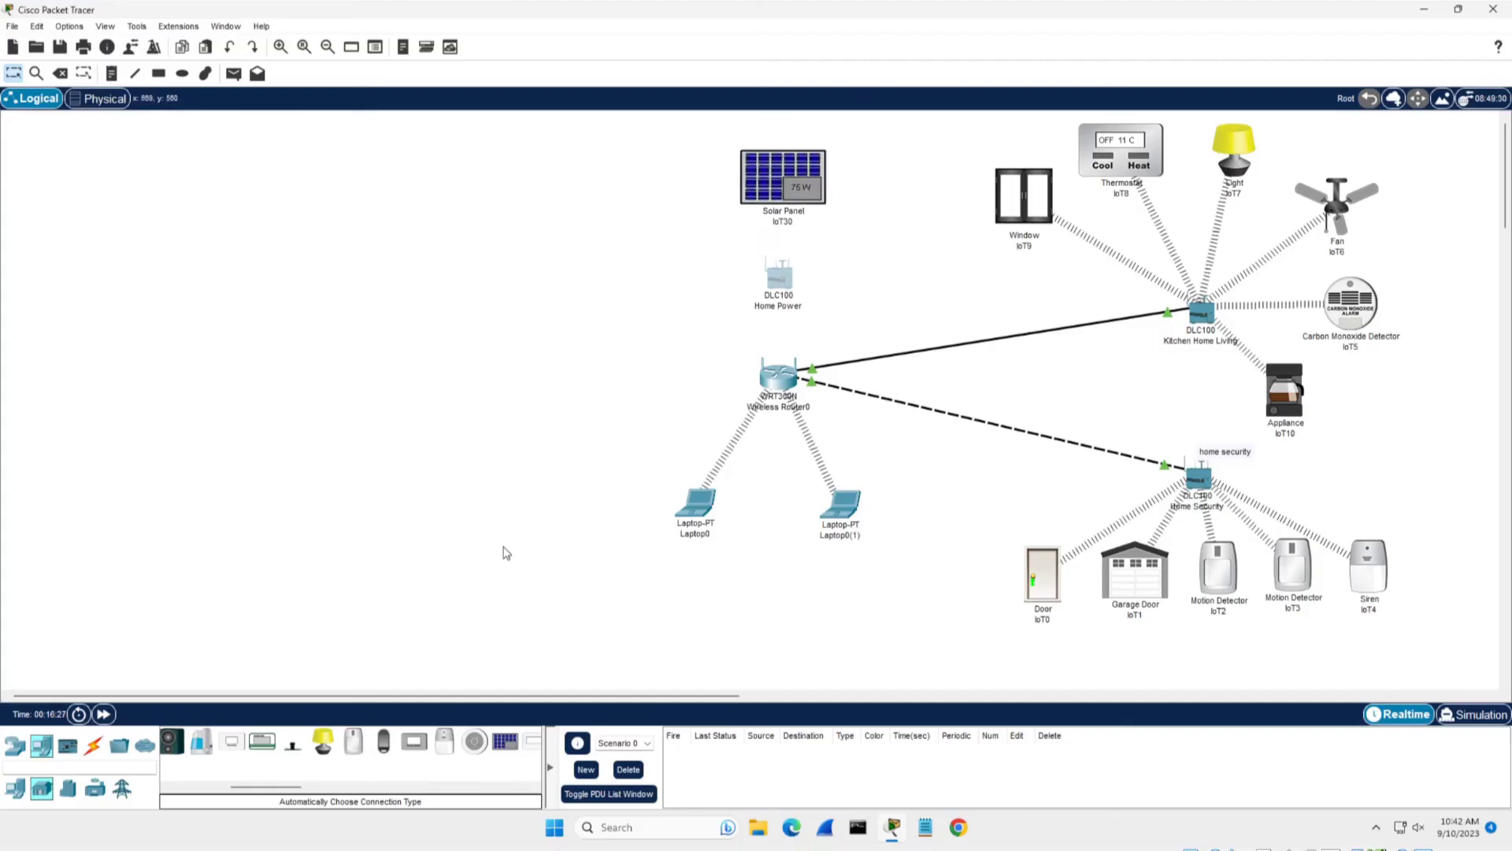
Connect the Home Power gateway to Wireless Router0 with an automatic cable
{"action": "left_click", "coordinate": [93, 744]}
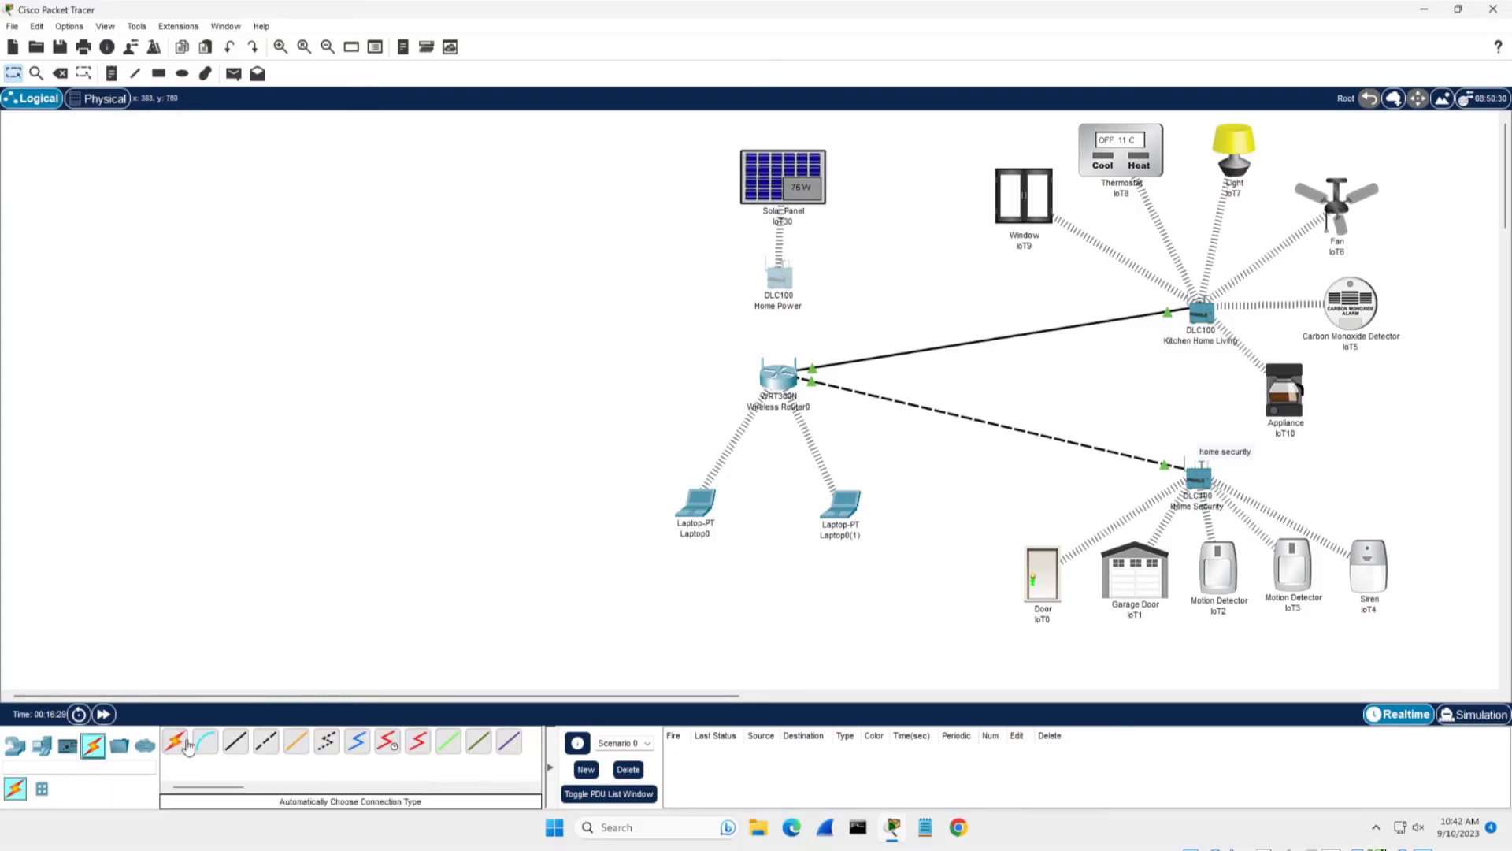
{"action": "left_click", "coordinate": [175, 740]}
{"action": "left_click", "coordinate": [786, 268]}
{"action": "left_click", "coordinate": [779, 377]}
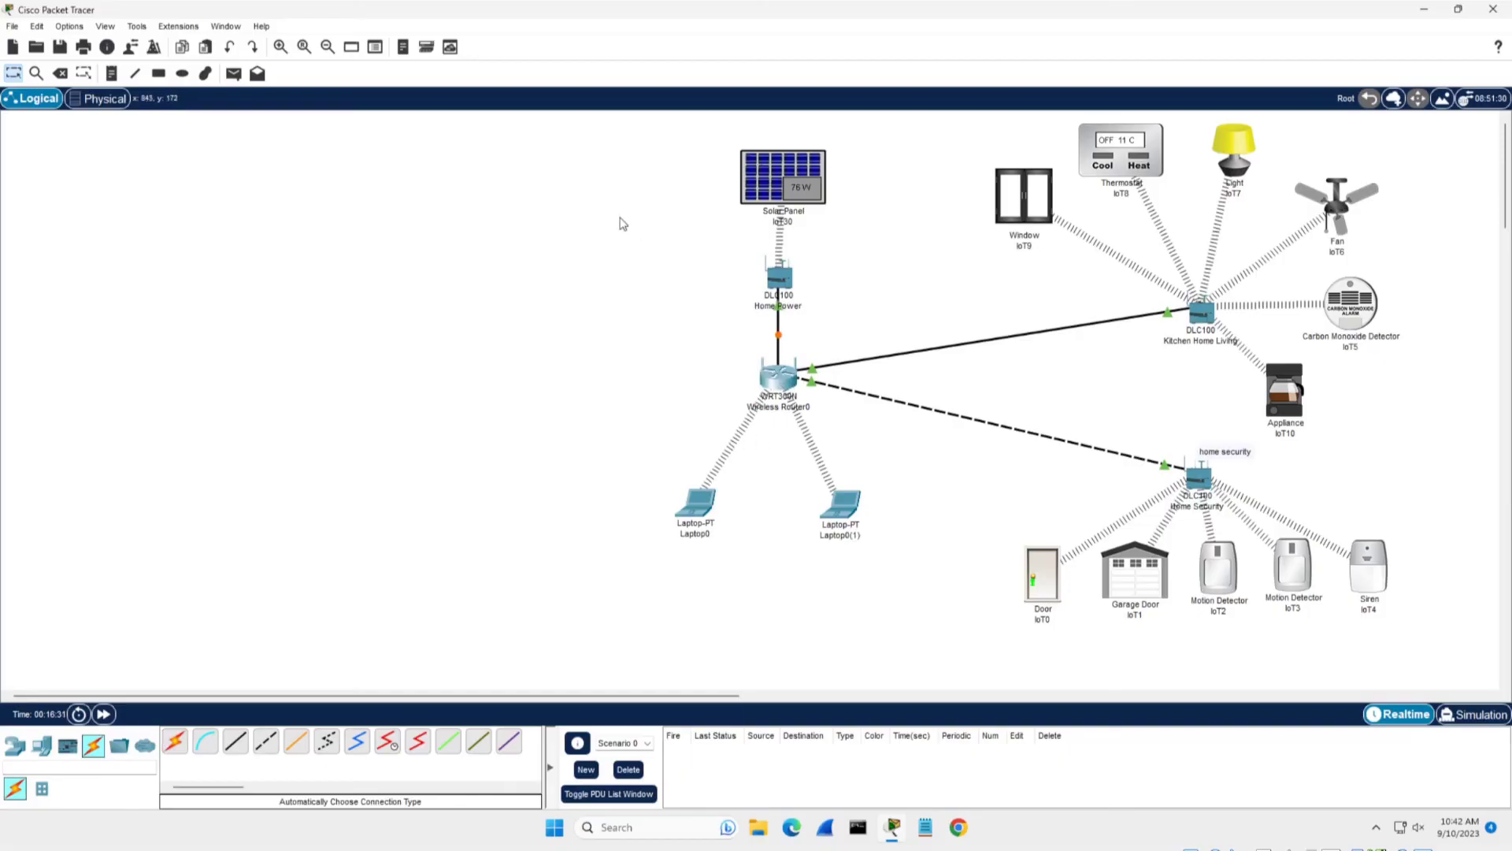
{"action": "left_click", "coordinate": [14, 745]}
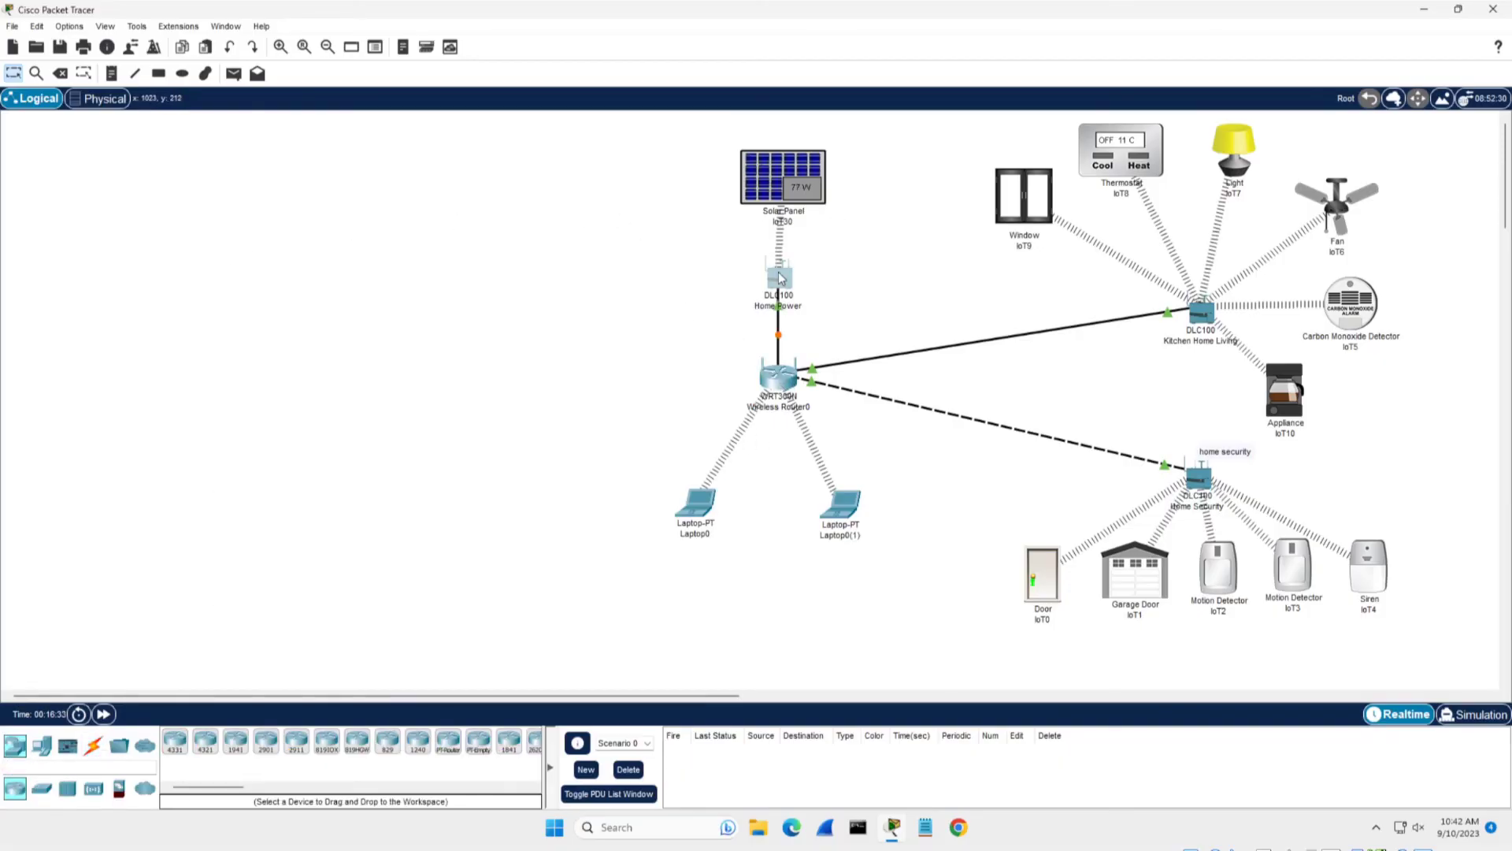
Set Home Power's LAN IPv4 address to 192.168.125.1
{"action": "left_click", "coordinate": [780, 277]}
{"action": "left_click", "coordinate": [616, 215]}
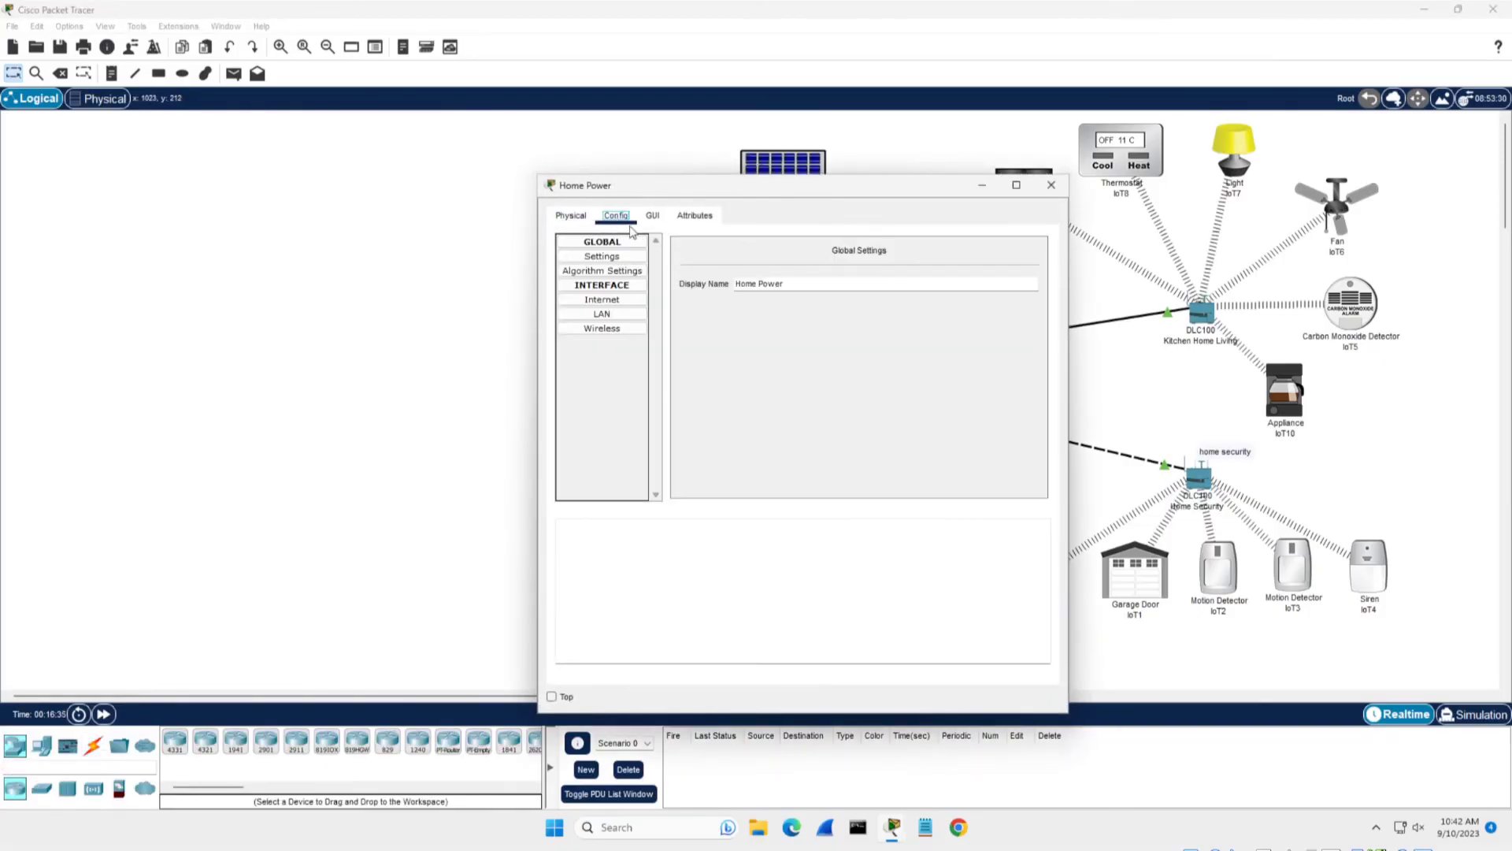
{"action": "left_click", "coordinate": [602, 313]}
{"action": "left_click", "coordinate": [895, 285]}
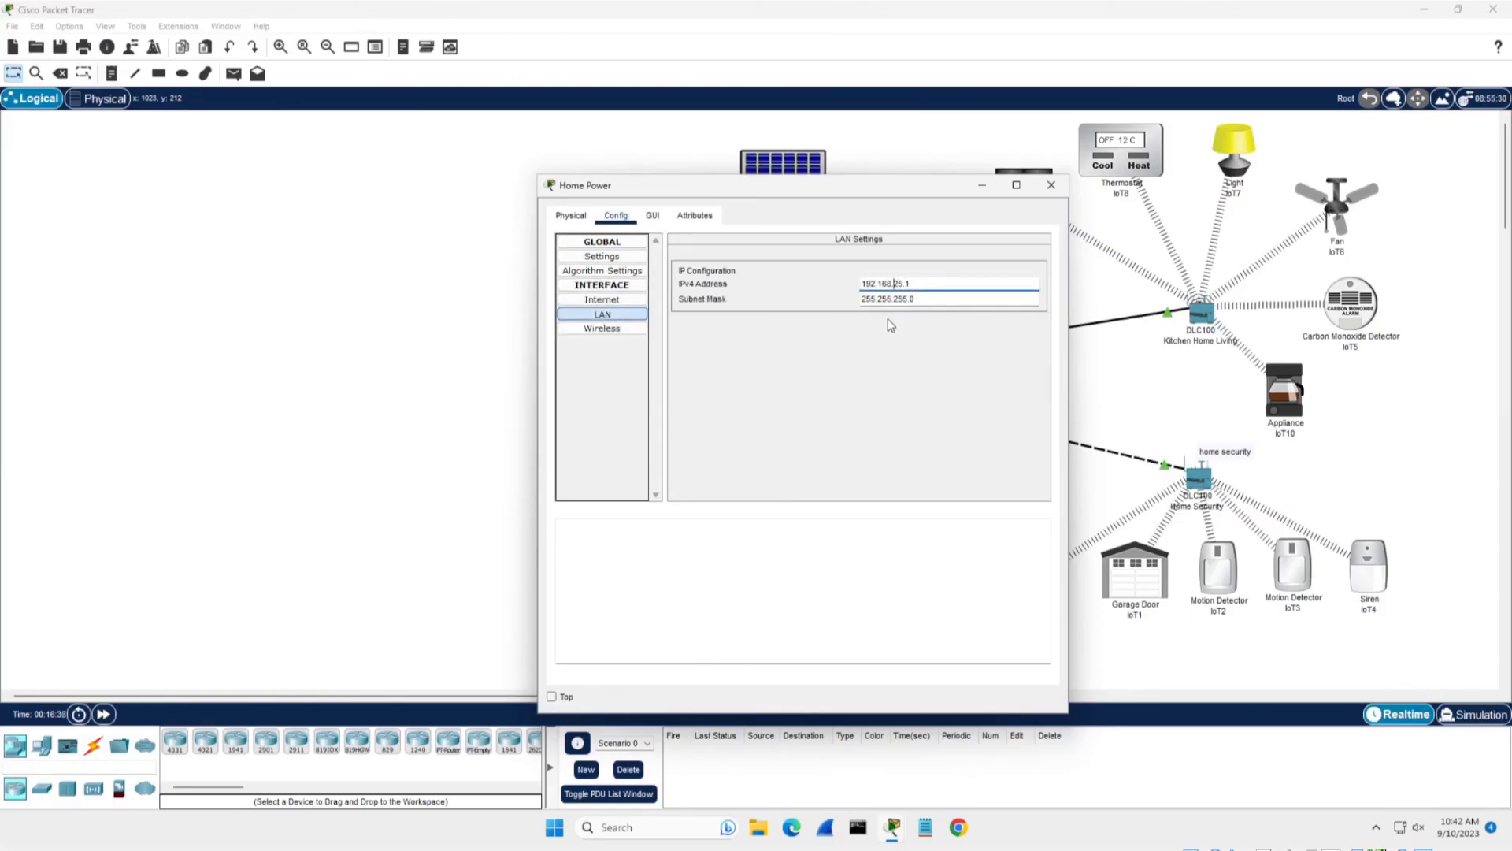
{"action": "key", "text": "Tab"}
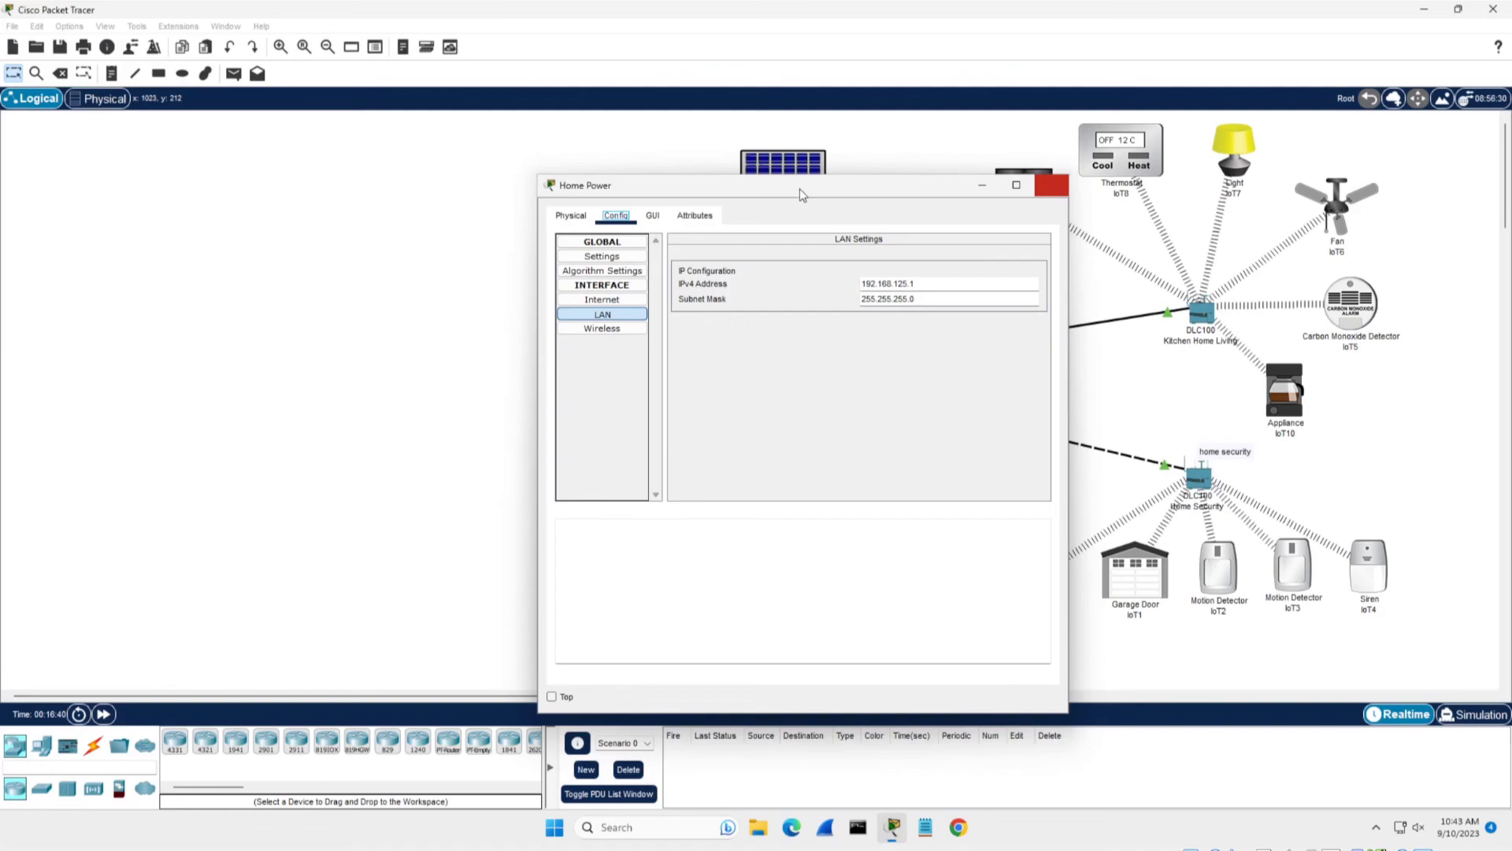
{"action": "left_click", "coordinate": [1050, 185]}
Toggle the Solar Panel's Wireless0 IPv4 setting from Static back to DHCP
{"action": "left_click", "coordinate": [751, 178]}
{"action": "left_click", "coordinate": [642, 218]}
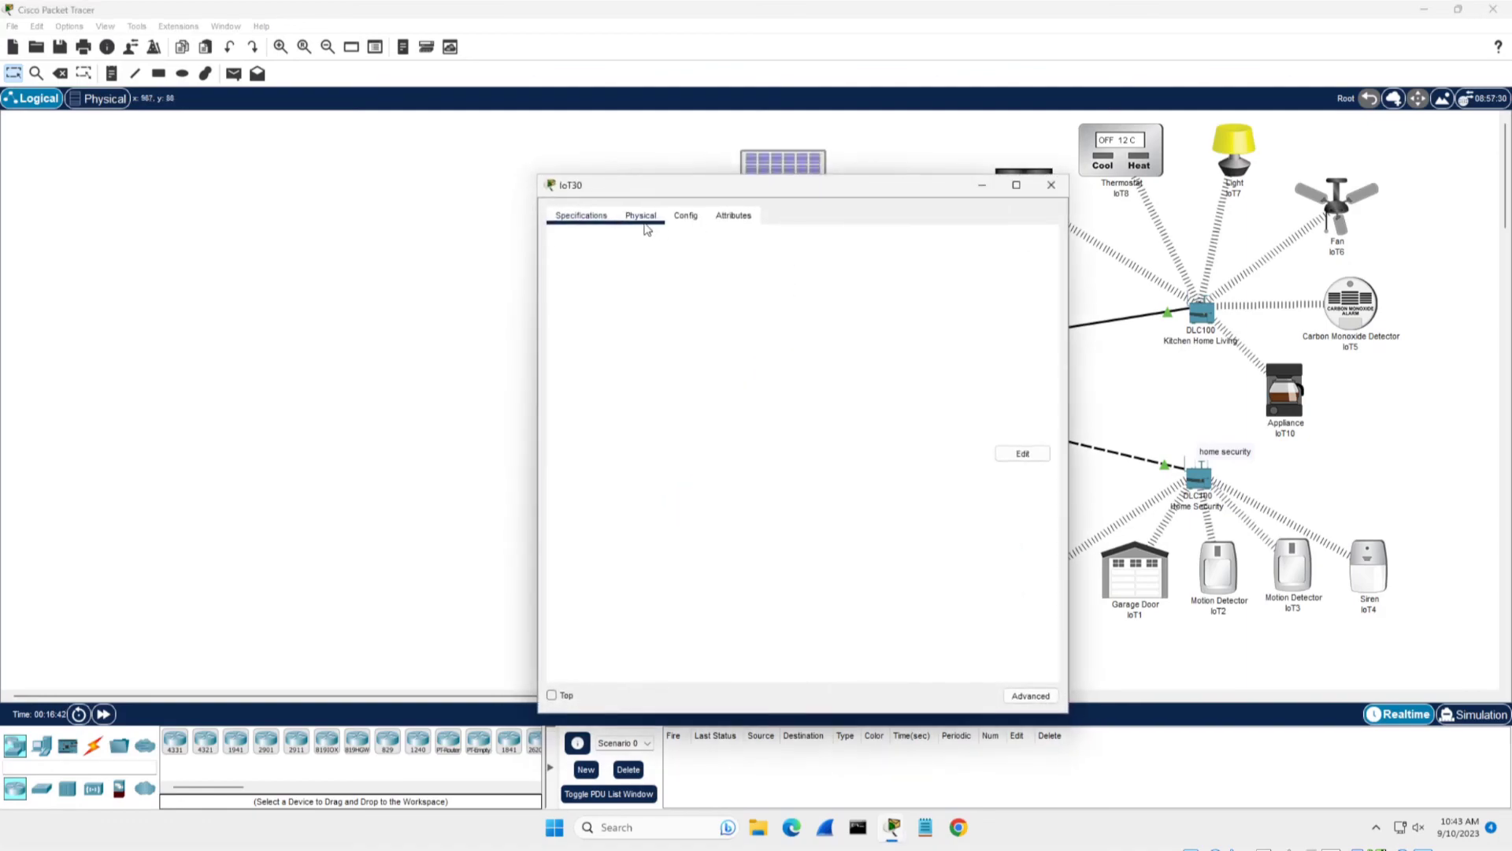
{"action": "left_click", "coordinate": [686, 217]}
{"action": "left_click", "coordinate": [602, 314]}
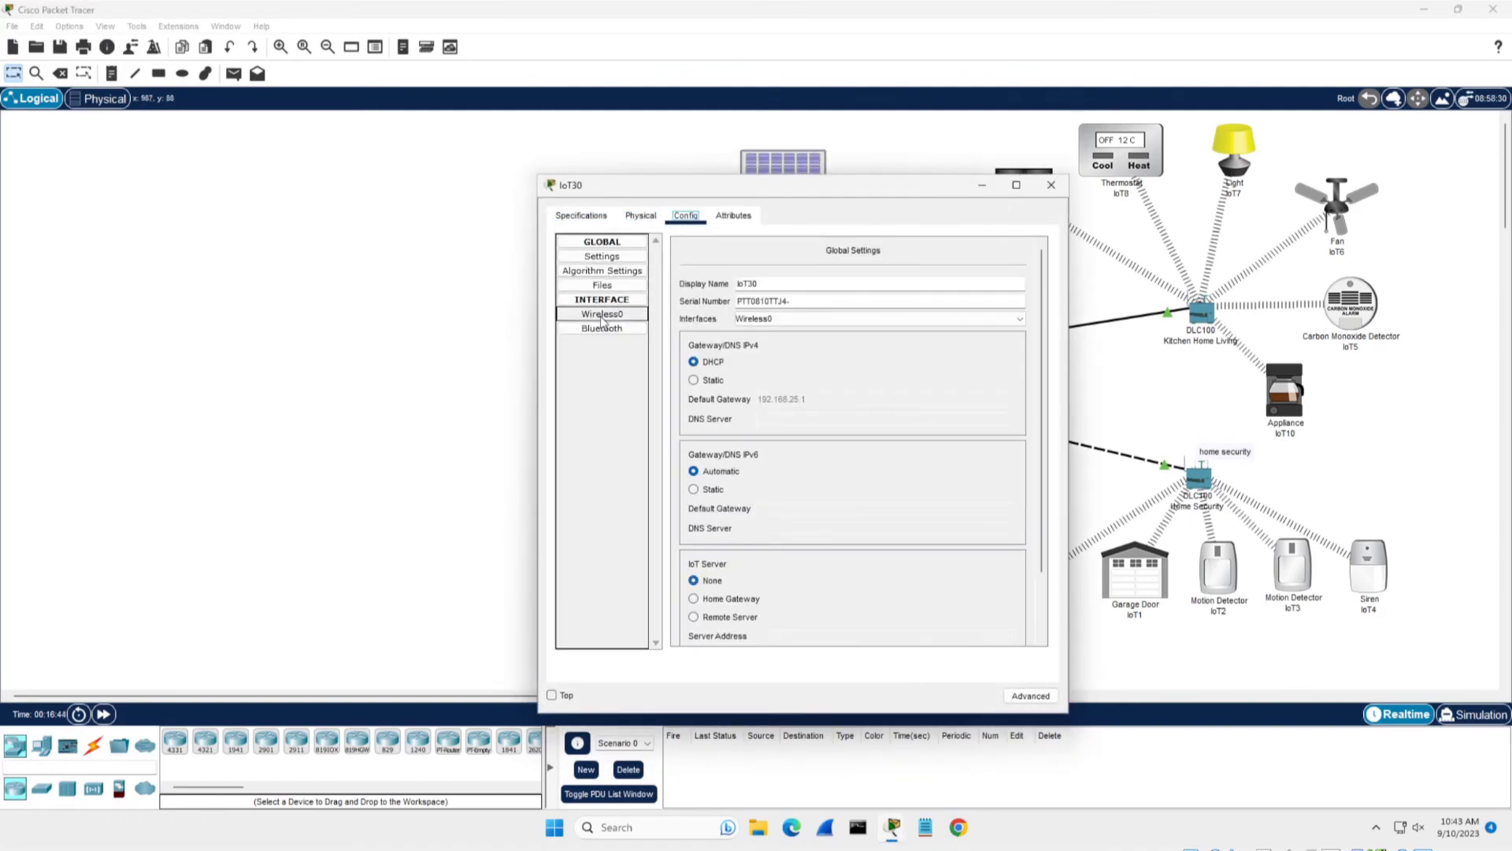
{"action": "left_click", "coordinate": [694, 380]}
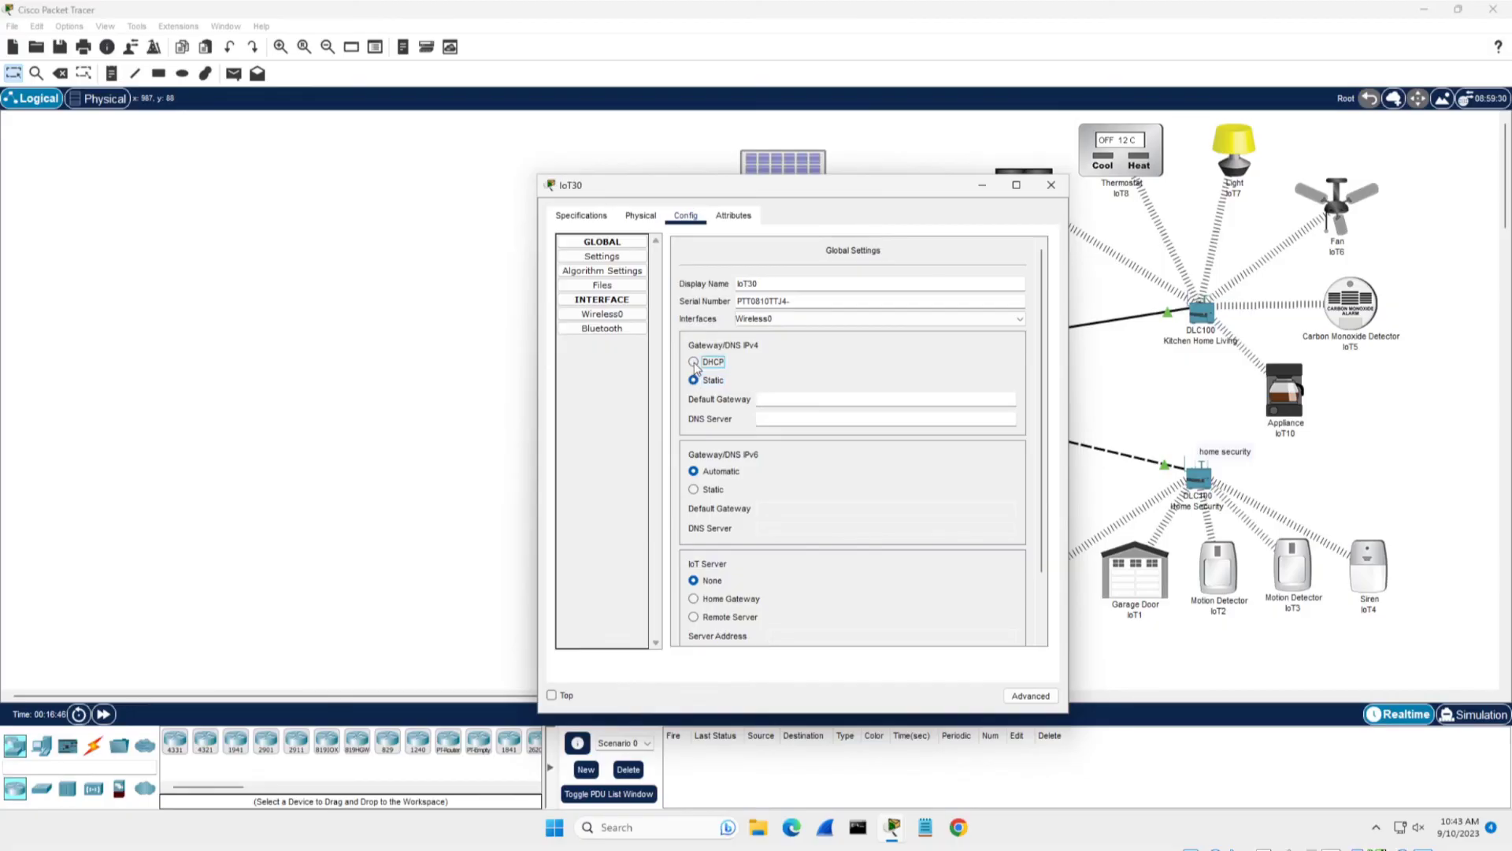
{"action": "left_click", "coordinate": [694, 362]}
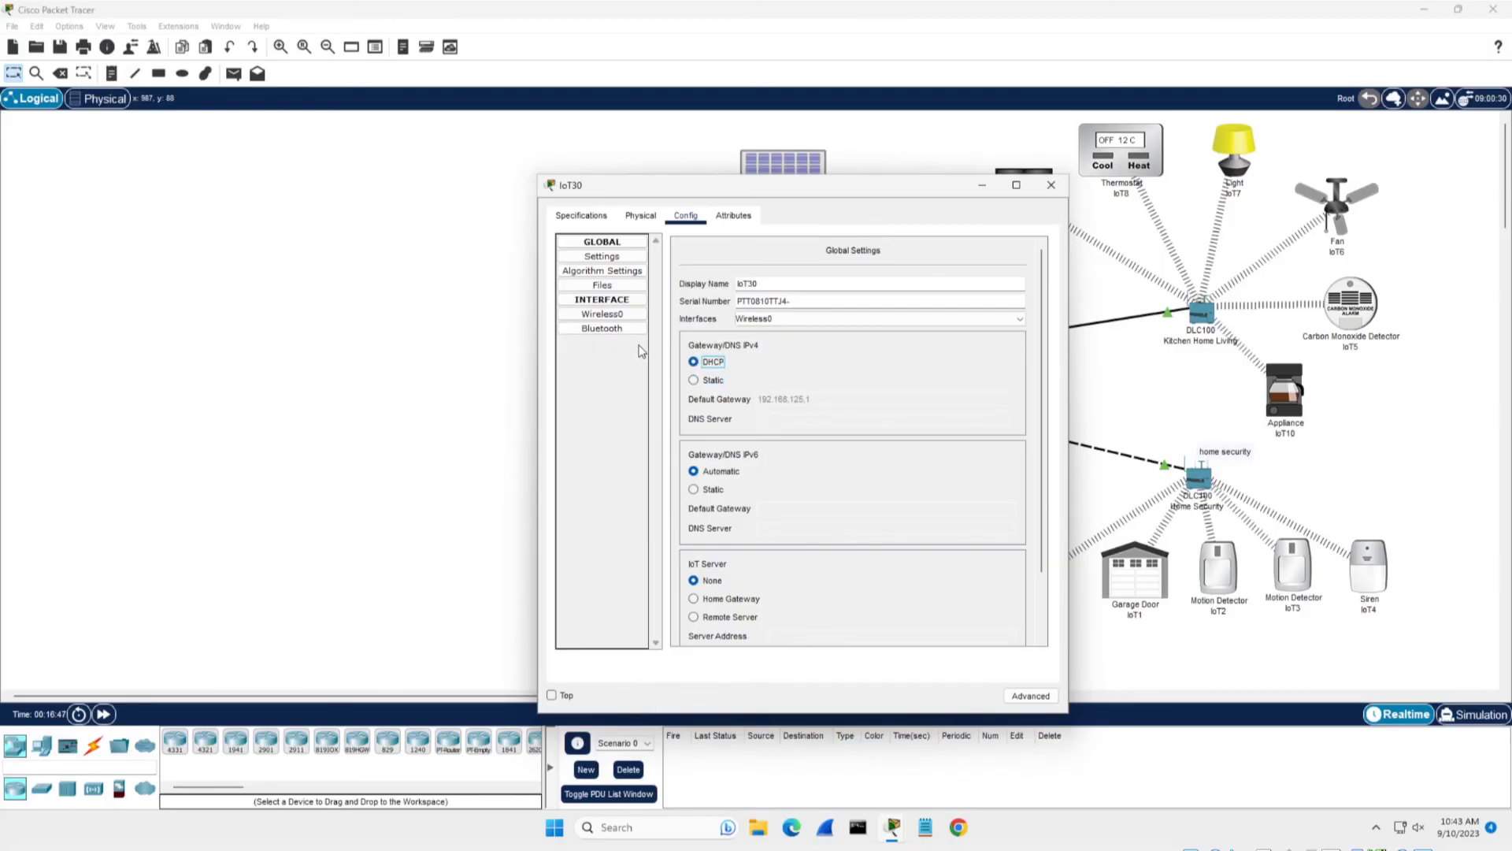
{"action": "left_click", "coordinate": [1051, 185]}
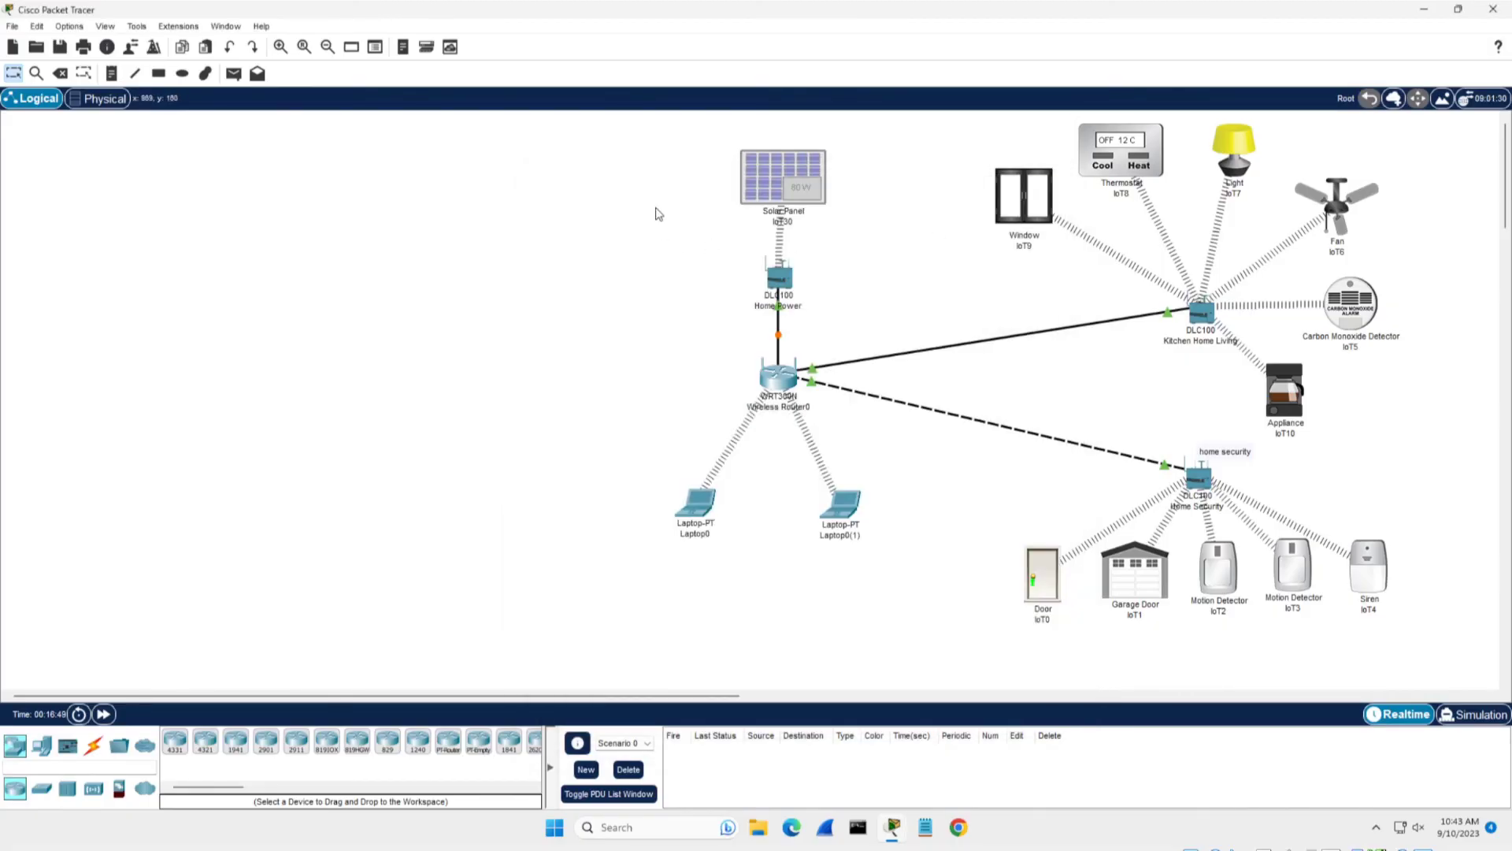
Nudge the solar panel slightly and place a Printer on the workspace
{"action": "left_click_drag", "start_coordinate": [753, 178], "coordinate": [749, 169]}
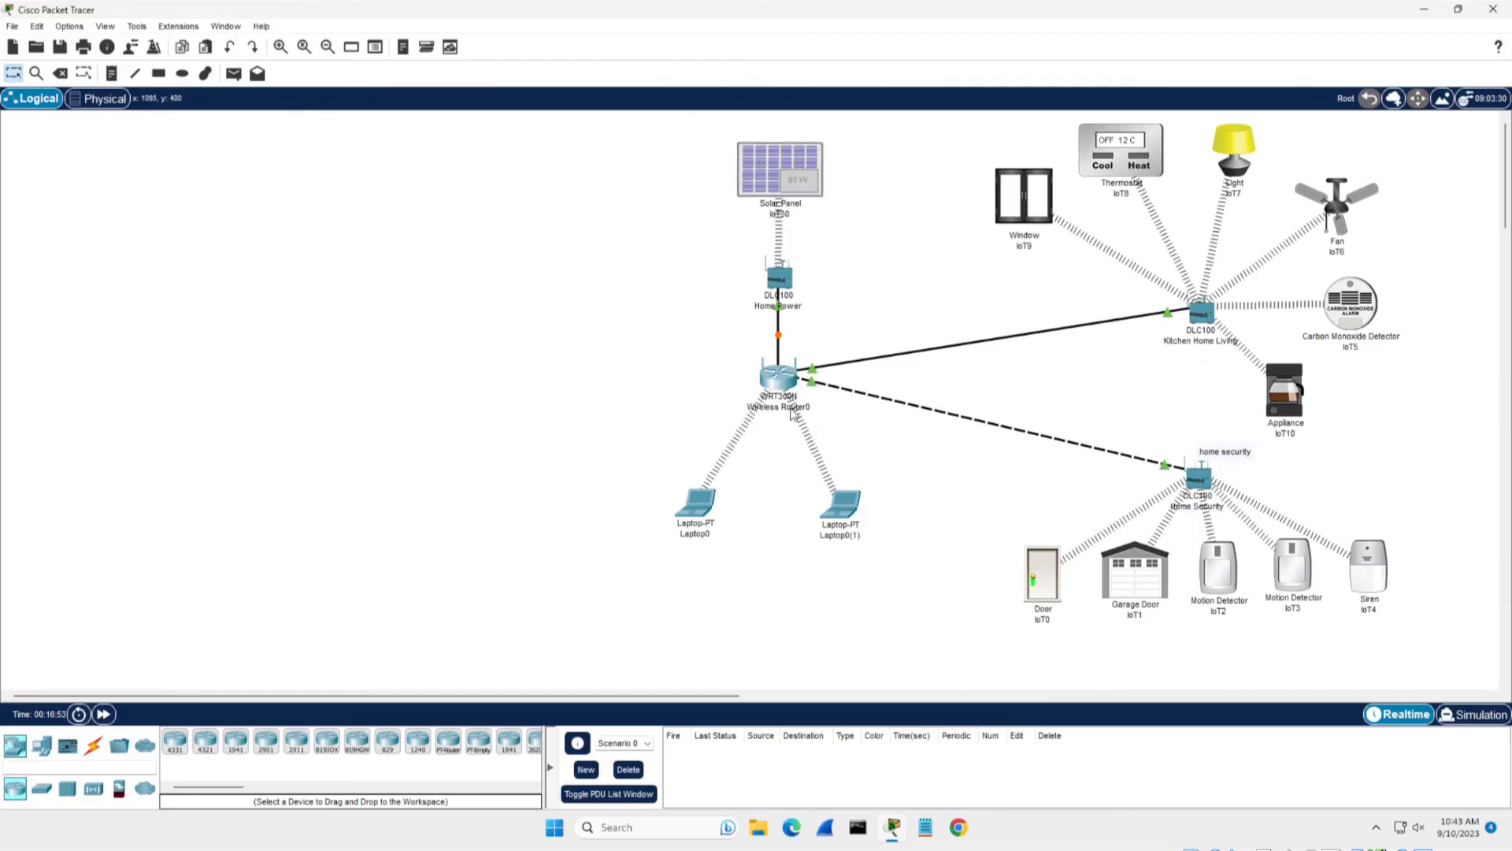
{"action": "left_click", "coordinate": [674, 387]}
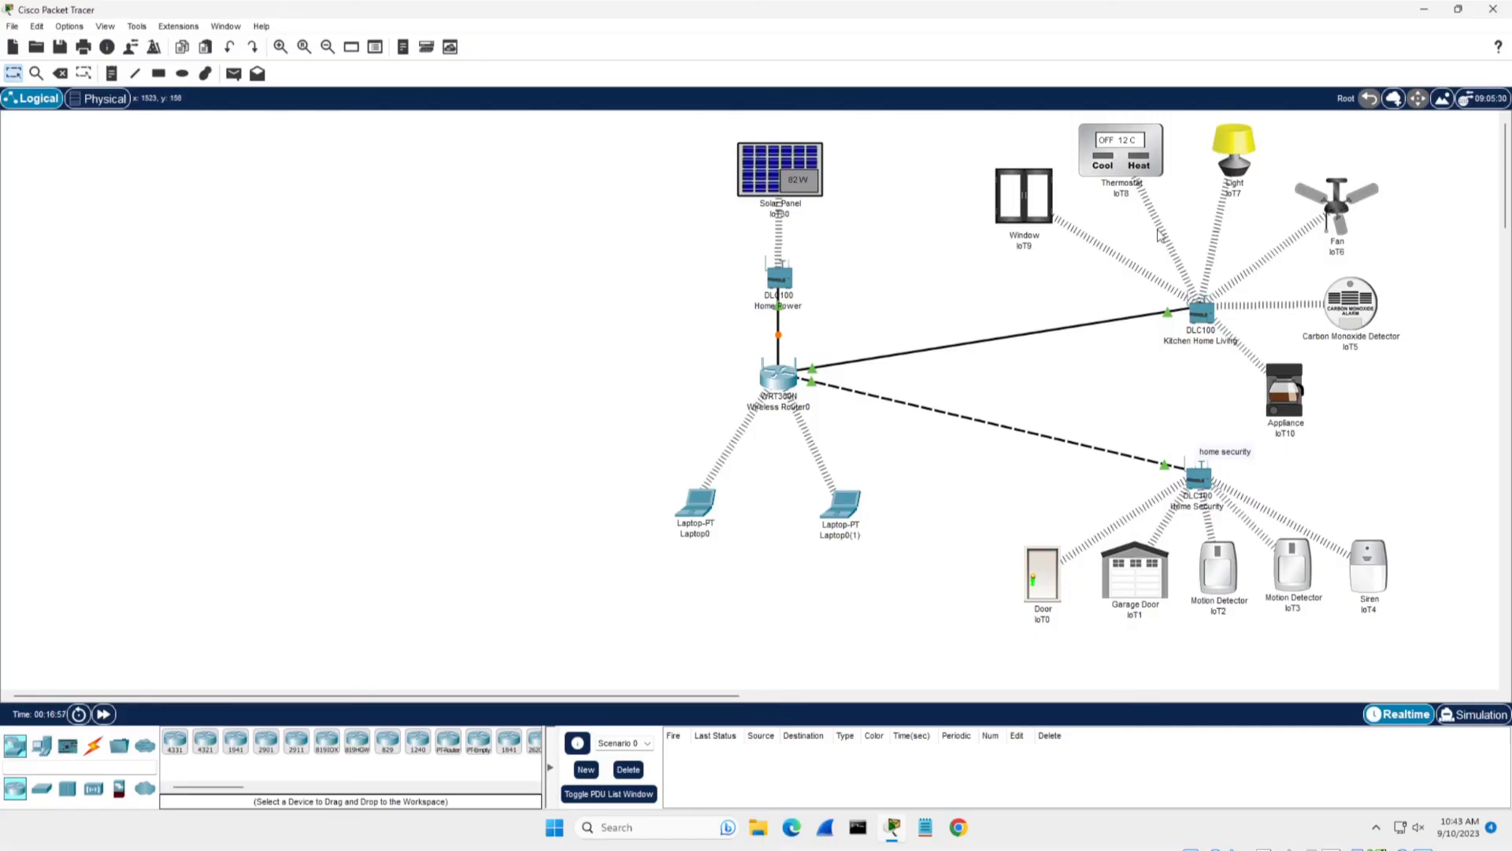
{"action": "left_click", "coordinate": [47, 749]}
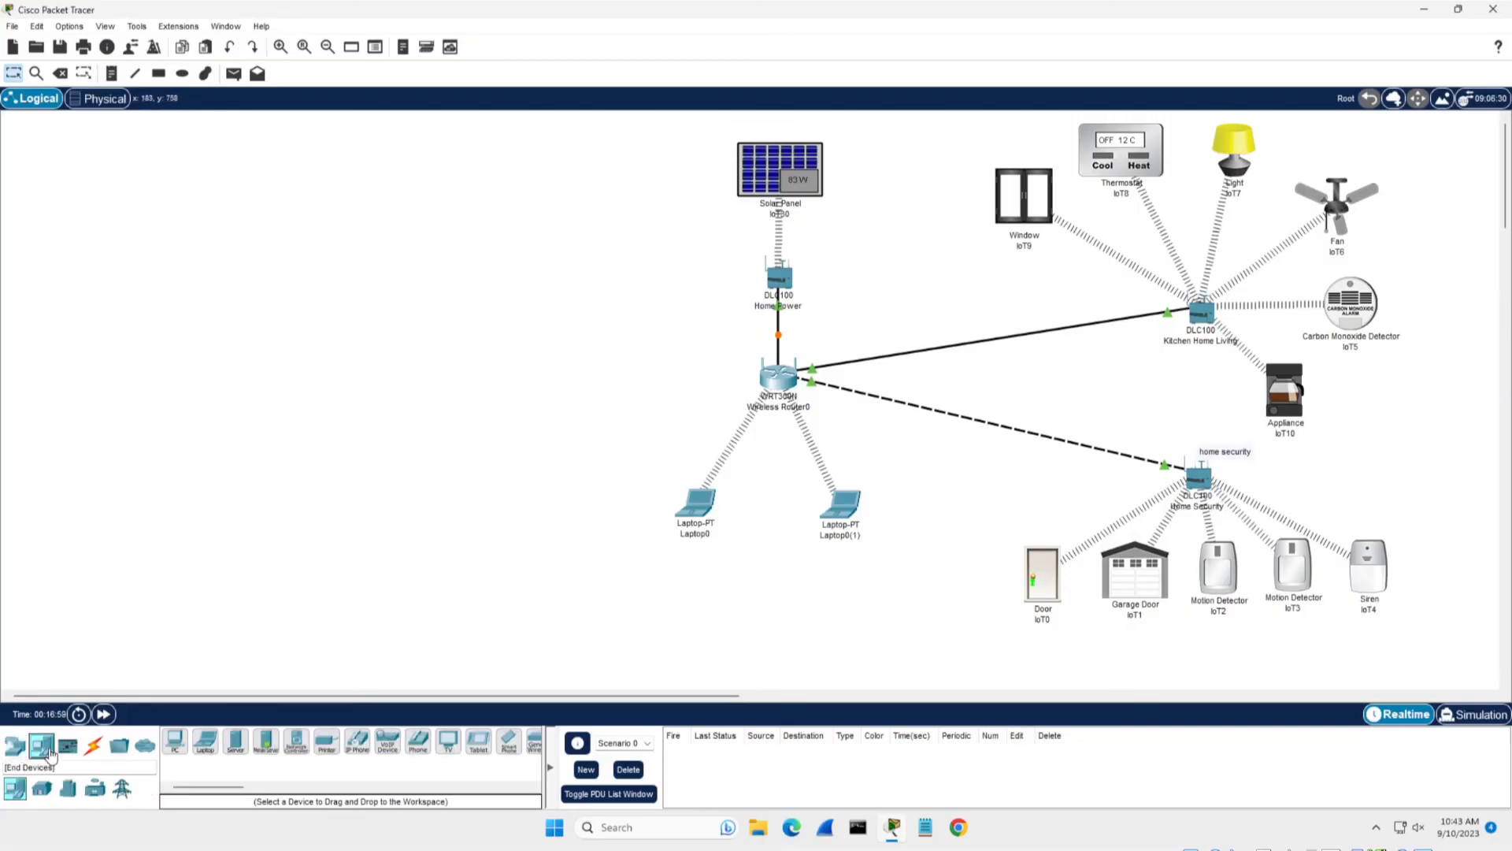
{"action": "left_click", "coordinate": [326, 740]}
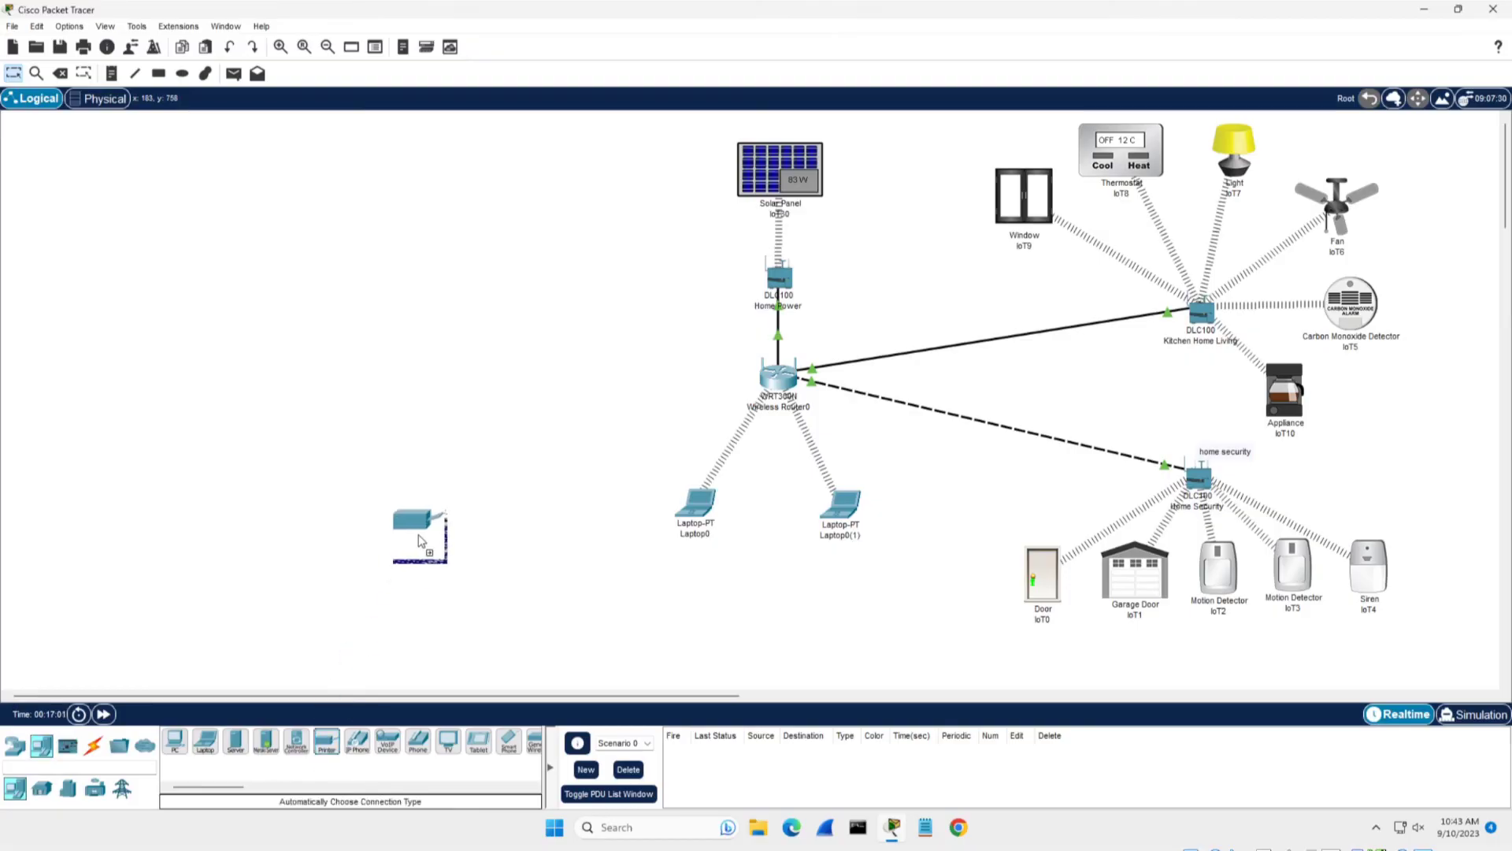
{"action": "left_click", "coordinate": [552, 368]}
Fit Printer1 with a WMP300N wireless module, move it toward the router, and add a PC
{"action": "left_click", "coordinate": [534, 366]}
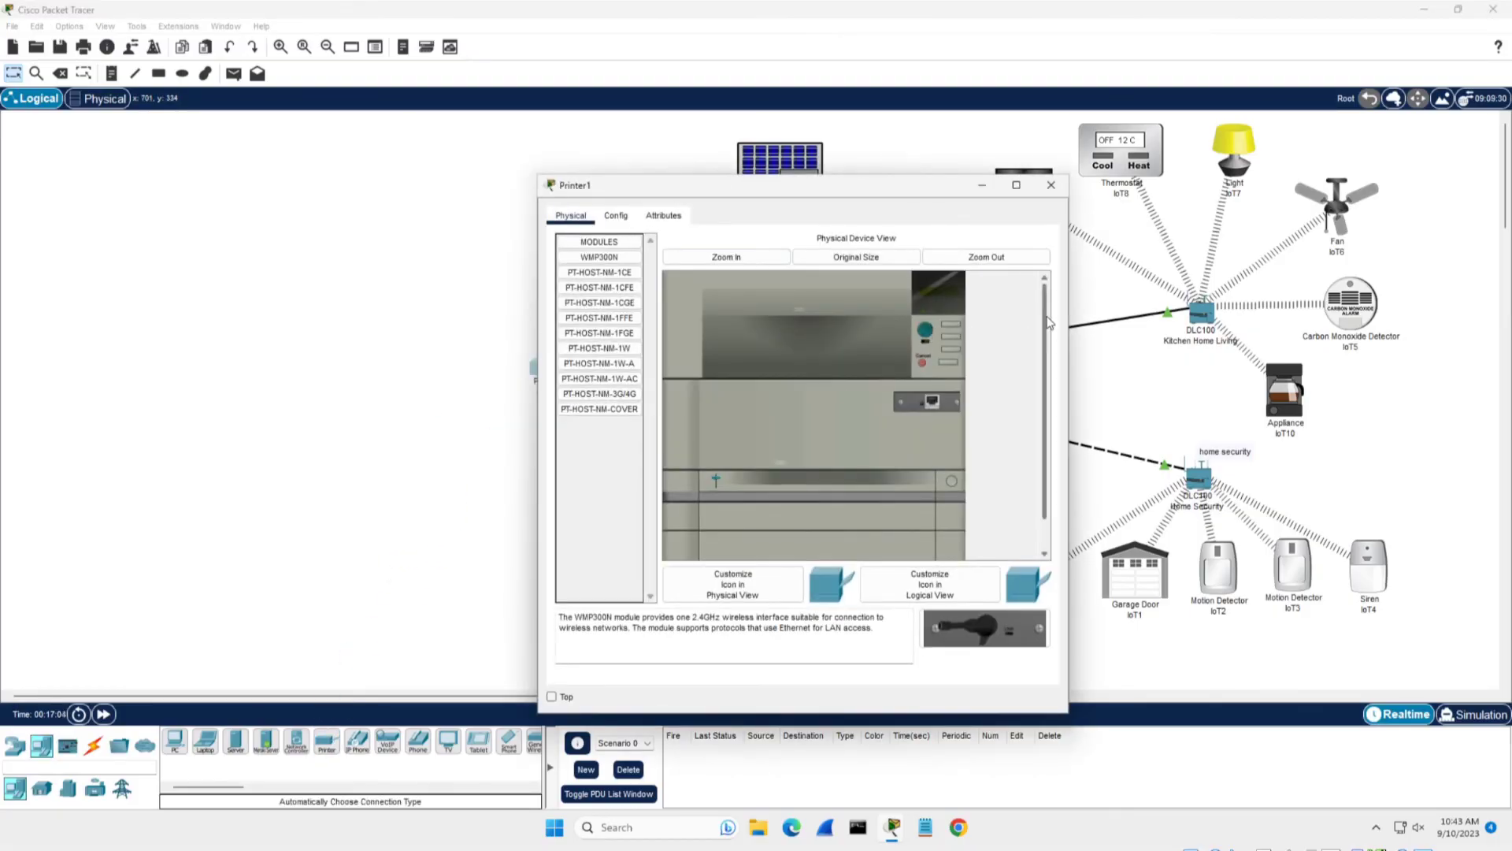
{"action": "scroll", "coordinate": [1048, 355], "scroll_direction": "down", "scroll_amount": 1}
{"action": "left_click_drag", "start_coordinate": [930, 381], "coordinate": [608, 489]}
{"action": "left_click_drag", "start_coordinate": [599, 257], "coordinate": [931, 384]}
{"action": "left_click", "coordinate": [926, 315]}
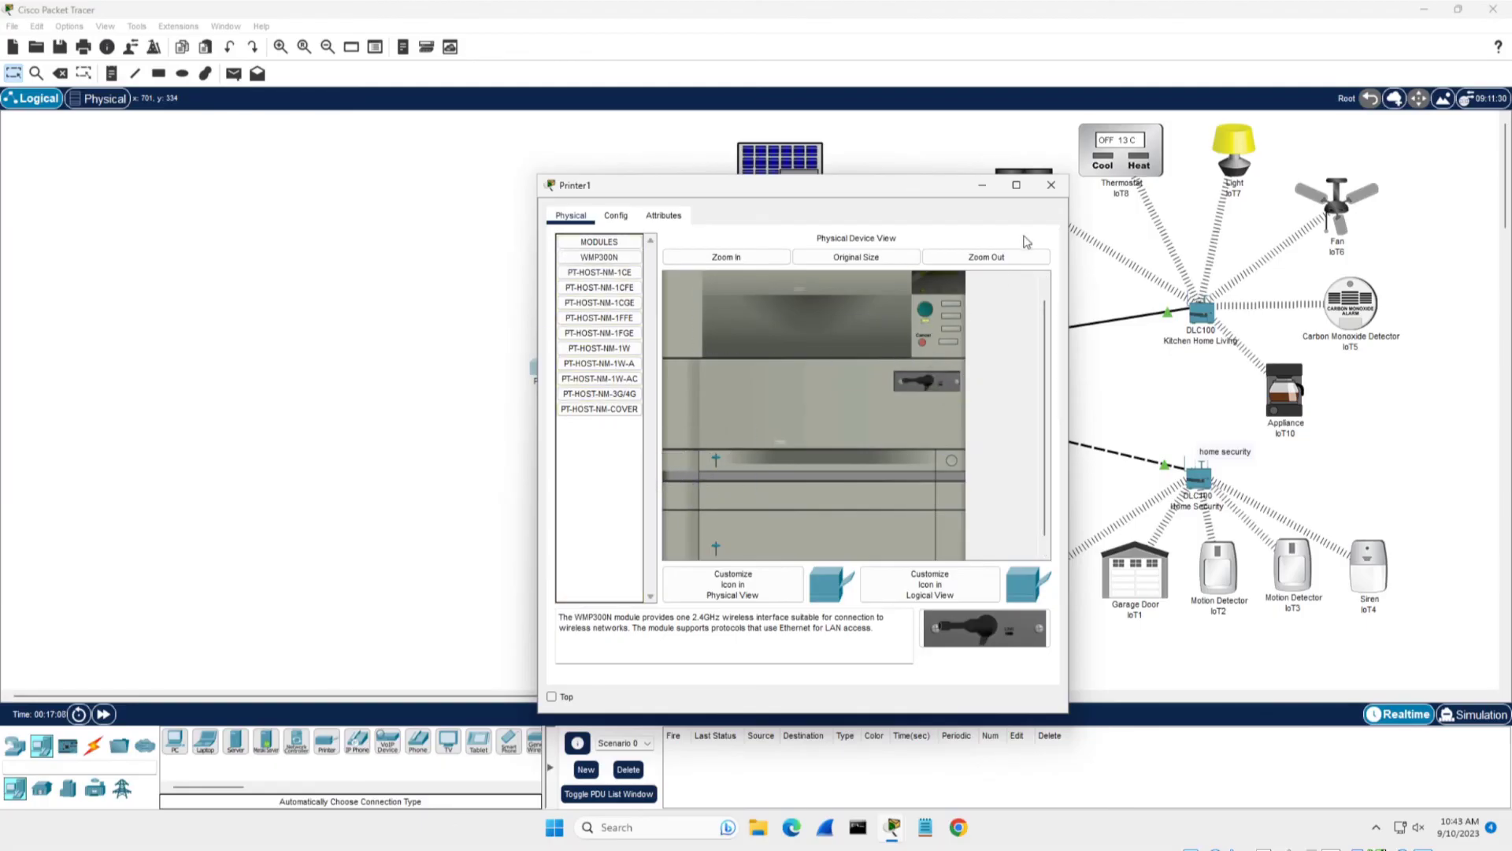
{"action": "left_click", "coordinate": [1051, 186]}
{"action": "left_click_drag", "start_coordinate": [555, 378], "coordinate": [620, 377]}
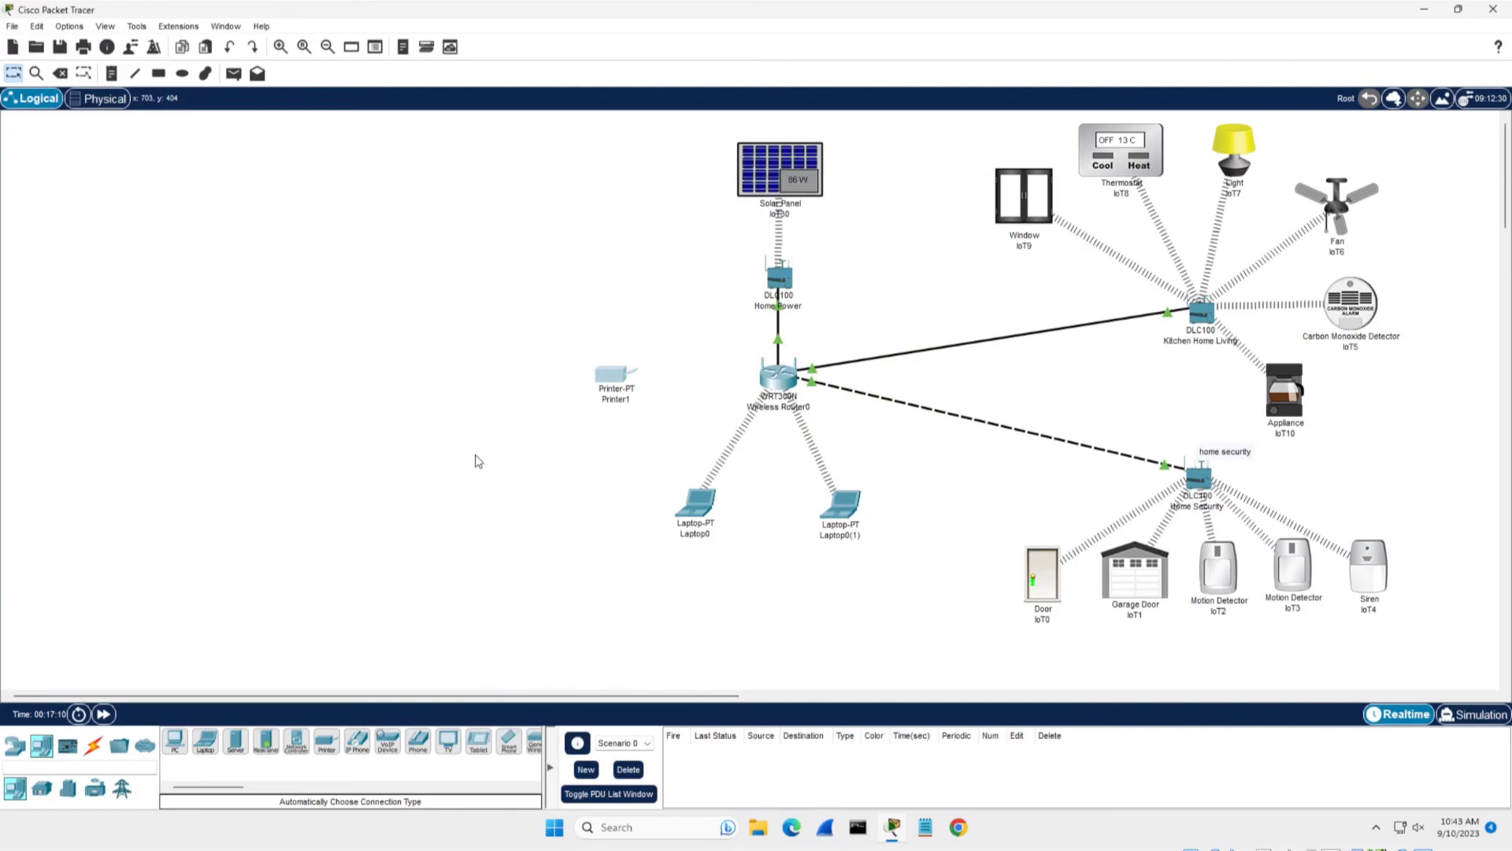
{"action": "left_click_drag", "start_coordinate": [166, 758], "coordinate": [547, 472]}
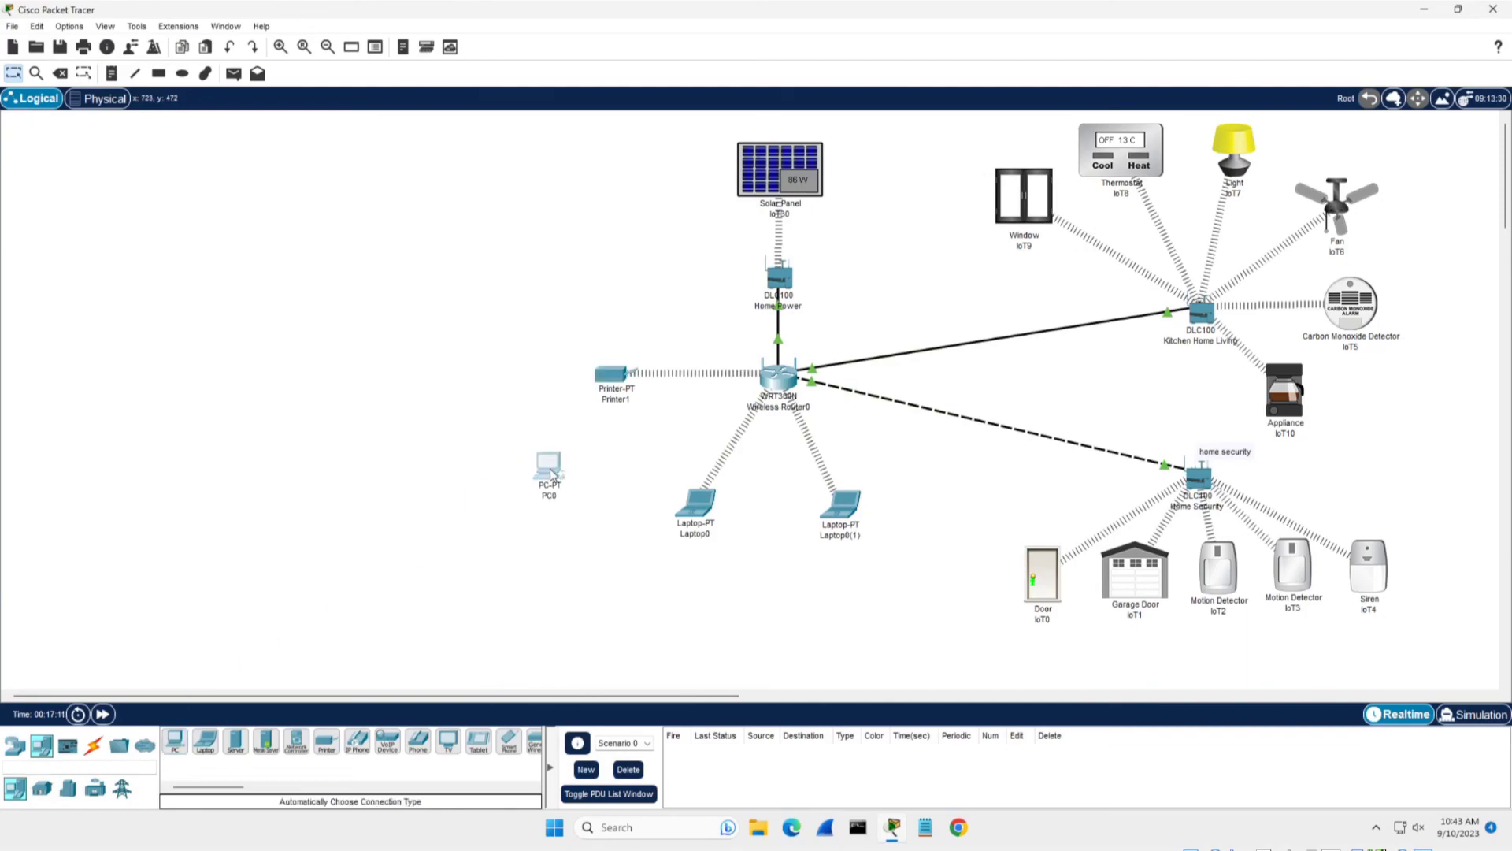
Swap PC0's network card for a WMP300N module, then move PC0 nearer the router and Laptop0 lower
{"action": "left_click", "coordinate": [552, 471]}
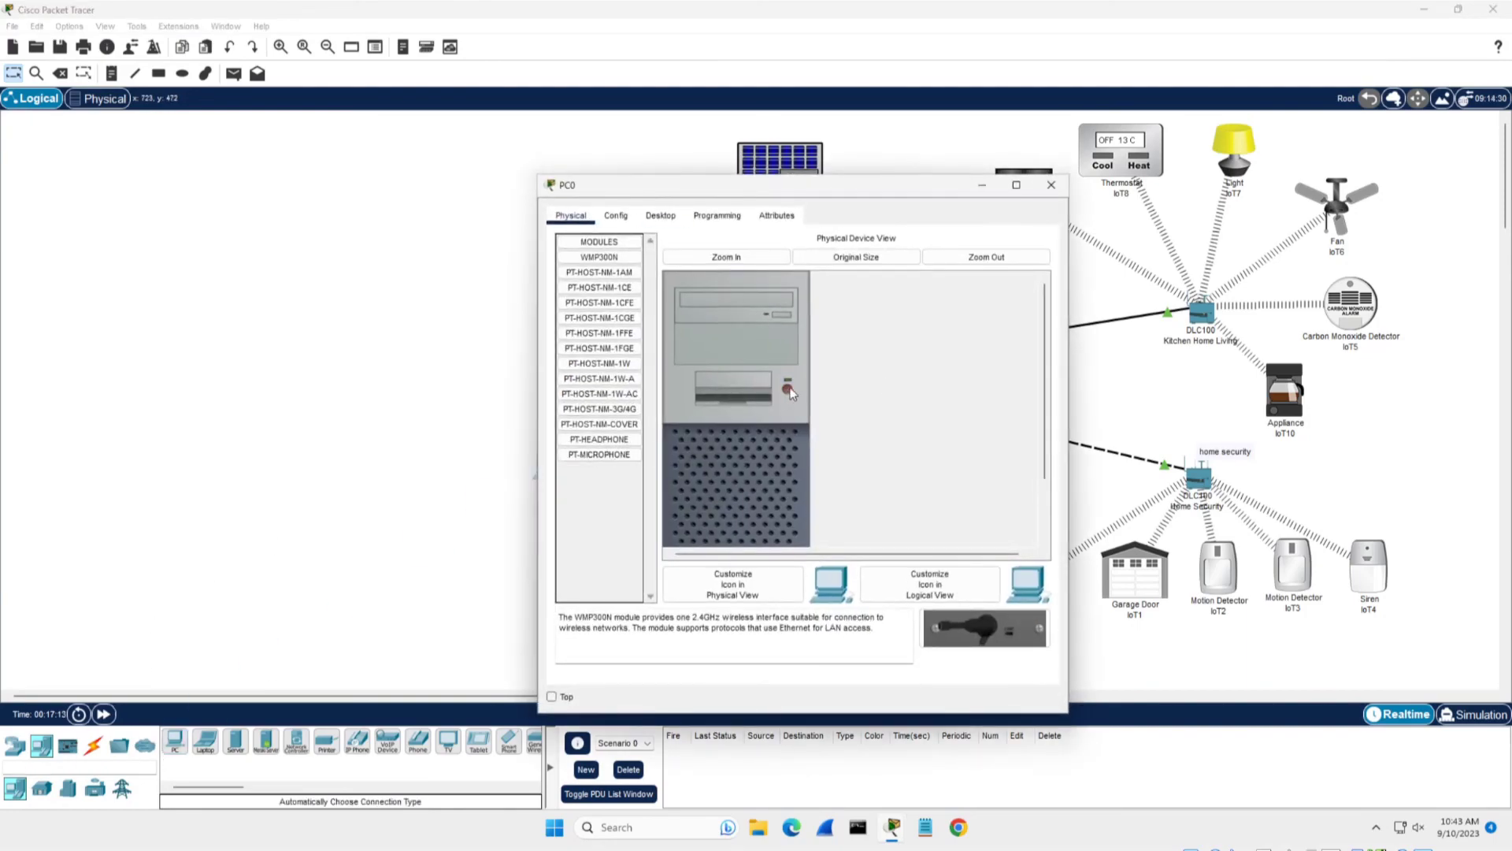
{"action": "left_click_drag", "start_coordinate": [1043, 295], "coordinate": [989, 456]}
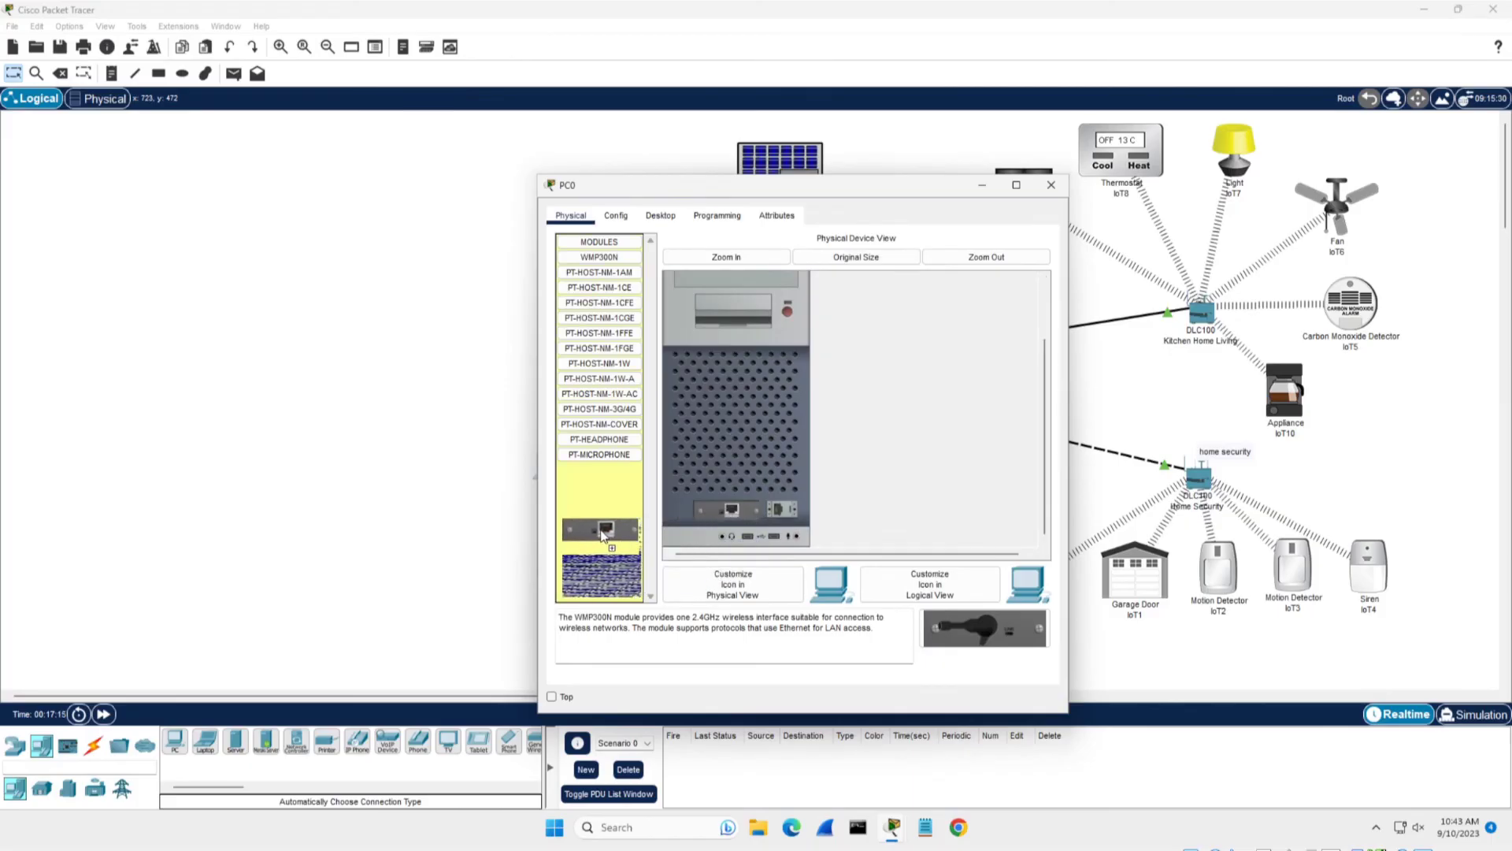
{"action": "left_click", "coordinate": [566, 257]}
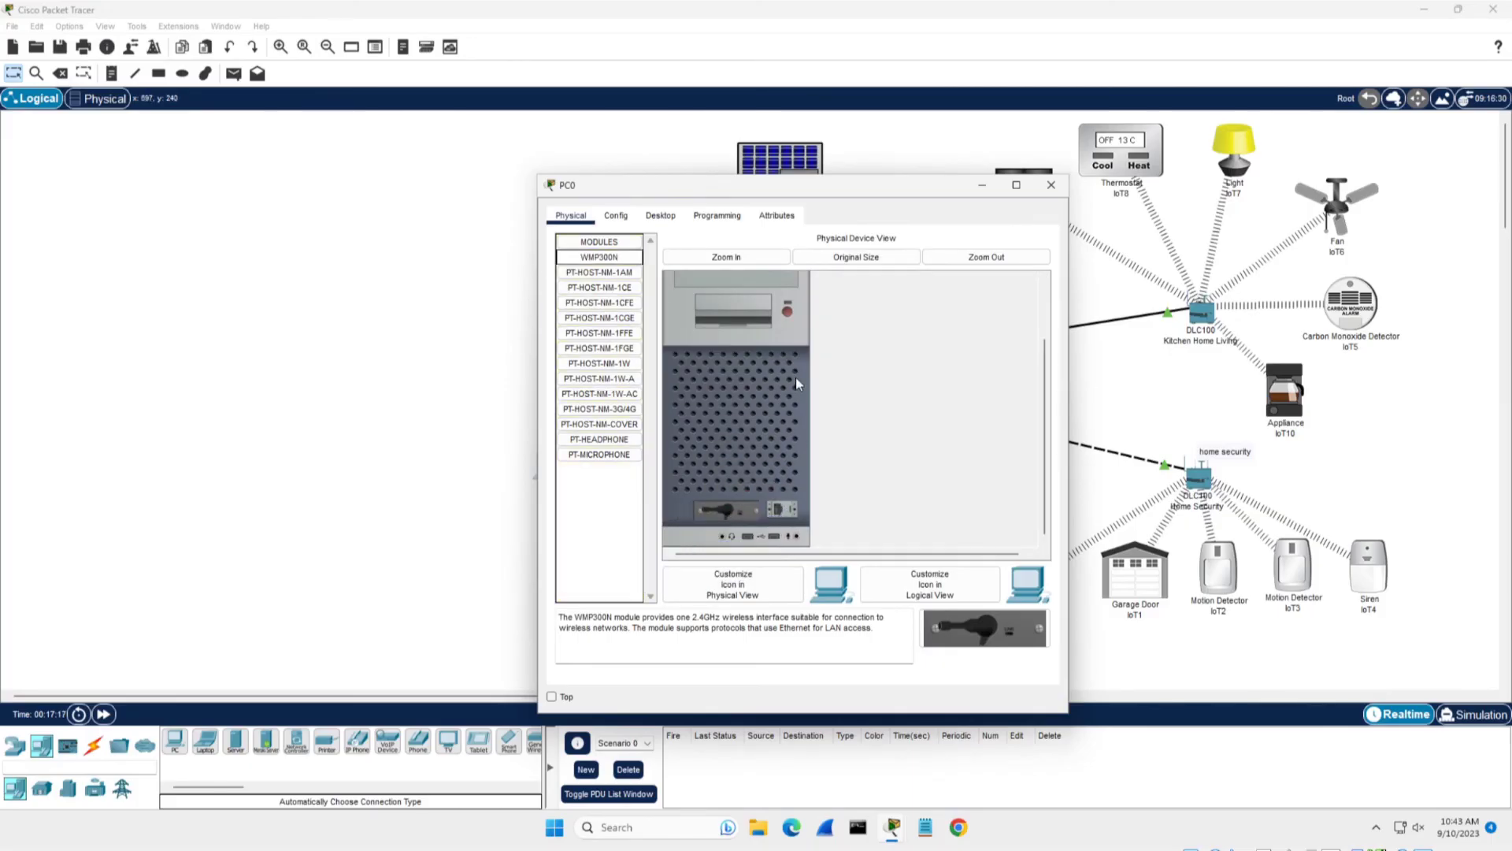
{"action": "scroll", "coordinate": [796, 377], "scroll_direction": "up", "scroll_amount": 1}
{"action": "left_click", "coordinate": [1050, 184]}
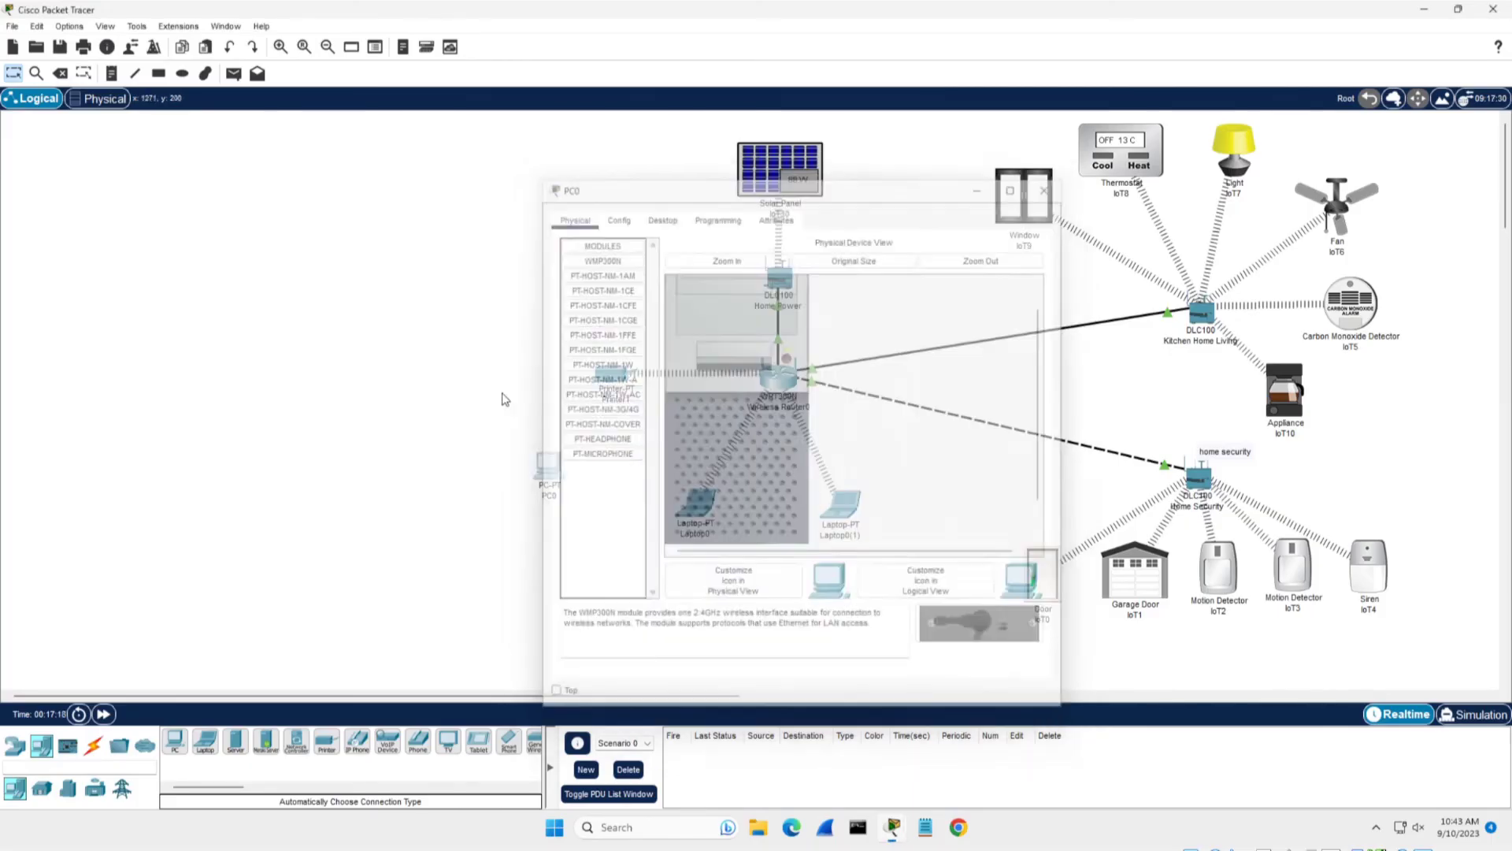
{"action": "left_click_drag", "start_coordinate": [557, 475], "coordinate": [627, 471]}
{"action": "left_click_drag", "start_coordinate": [696, 504], "coordinate": [701, 522]}
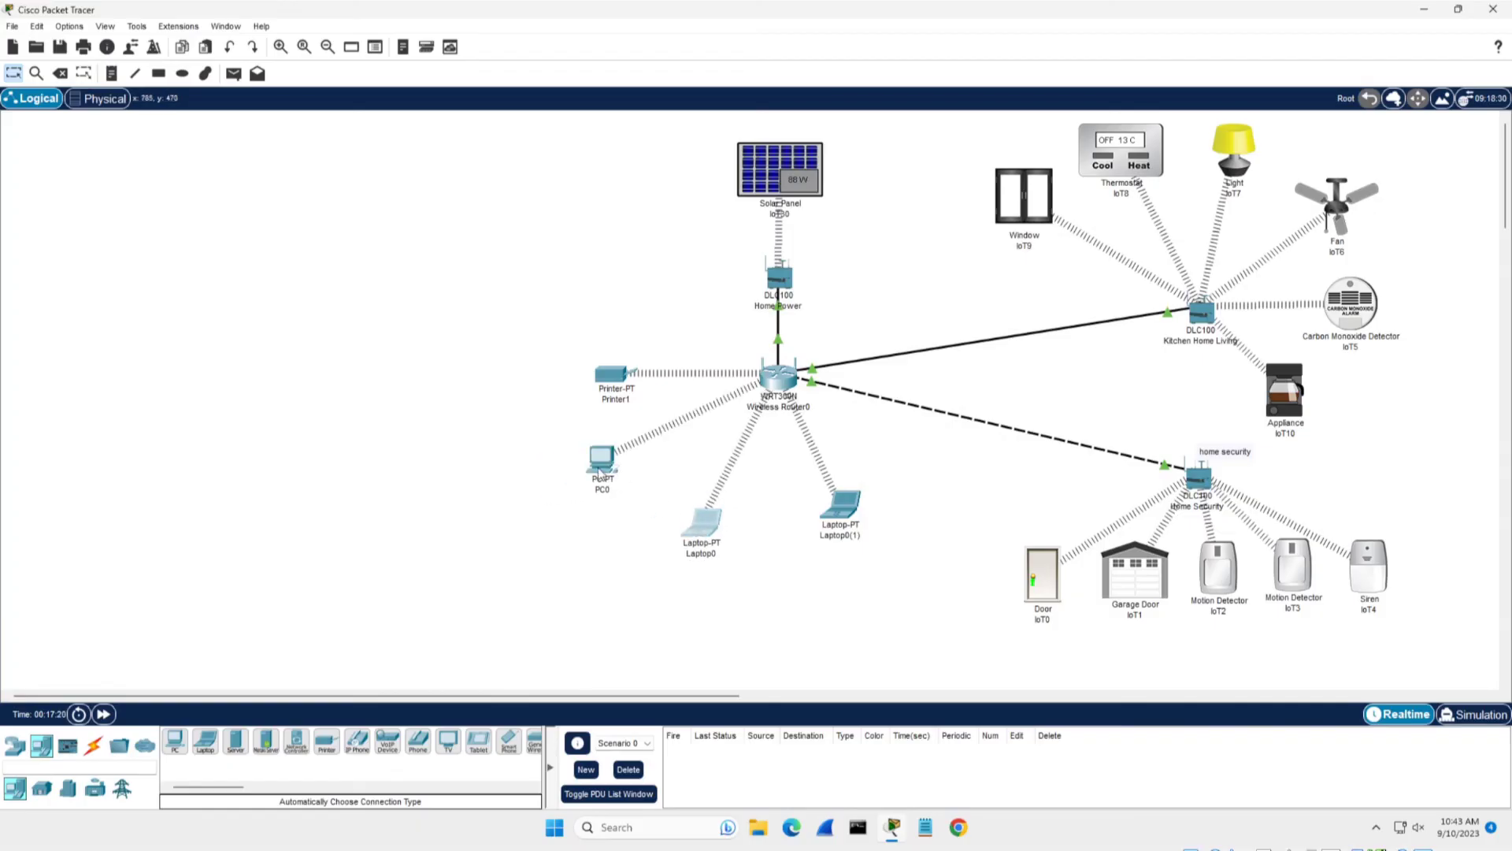